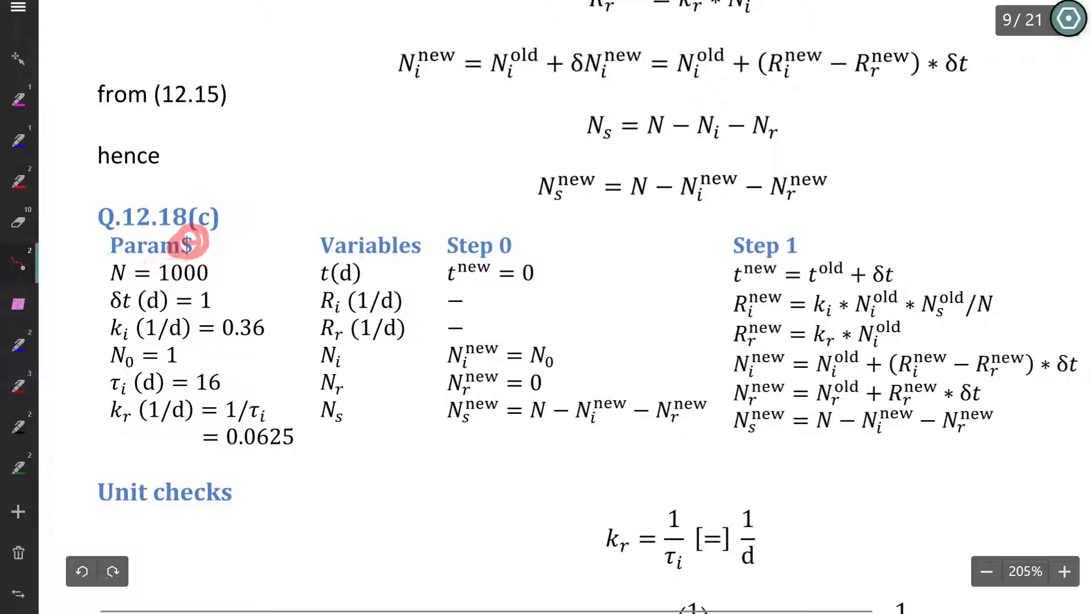
Step: Mark the N = 1000 entry under Param$ in Q.12.18(c) with temporary red strokes
mouse_move(213, 259)
left_mouse_down()
mouse_move(100, 261)
mouse_move(95, 446)
mouse_move(258, 472)
mouse_move(307, 411)
mouse_move(273, 277)
mouse_move(165, 264)
mouse_move(82, 316)
mouse_move(153, 475)
mouse_move(293, 392)
mouse_move(221, 253)
mouse_move(82, 284)
left_mouse_up()
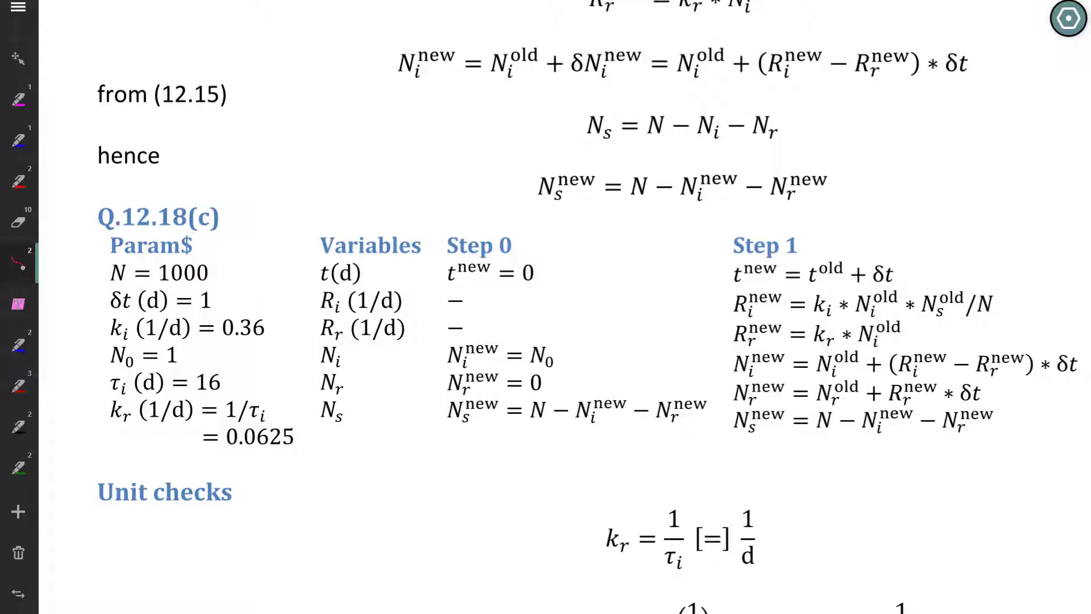
left_click_drag(103, 291, 218, 283)
mouse_move(191, 261)
left_mouse_down()
mouse_move(186, 293)
mouse_move(177, 262)
left_mouse_up()
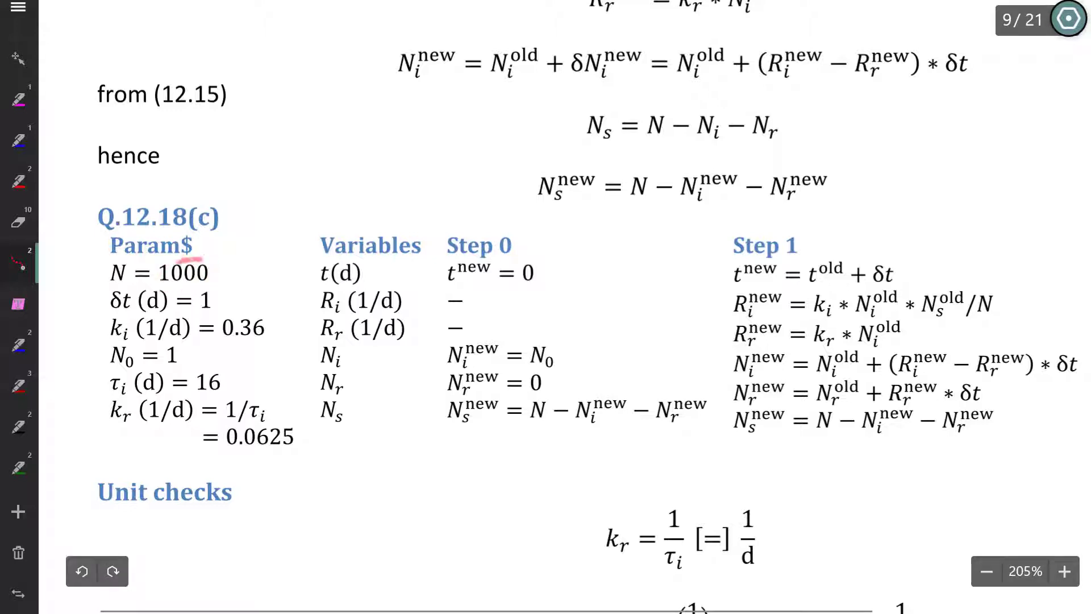
Step: Point out the δt, kᵢ, N₀, τᵢ and kᵣ entries under Param$ with temporary red strokes
mouse_move(109, 314)
left_mouse_down()
mouse_move(169, 316)
mouse_move(139, 297)
mouse_move(155, 318)
mouse_move(118, 347)
mouse_move(128, 315)
mouse_move(159, 351)
mouse_move(148, 333)
left_mouse_up()
left_click_drag(237, 309, 250, 310)
mouse_move(222, 344)
left_mouse_down()
mouse_move(268, 338)
mouse_move(273, 426)
mouse_move(284, 414)
left_mouse_up()
mouse_move(127, 336)
left_mouse_down()
mouse_move(174, 372)
mouse_move(101, 351)
mouse_move(133, 353)
left_mouse_up()
mouse_move(122, 368)
left_mouse_down()
mouse_move(112, 399)
mouse_move(129, 372)
left_mouse_up()
mouse_move(112, 400)
left_mouse_down()
mouse_move(244, 391)
mouse_move(173, 359)
mouse_move(106, 394)
left_mouse_up()
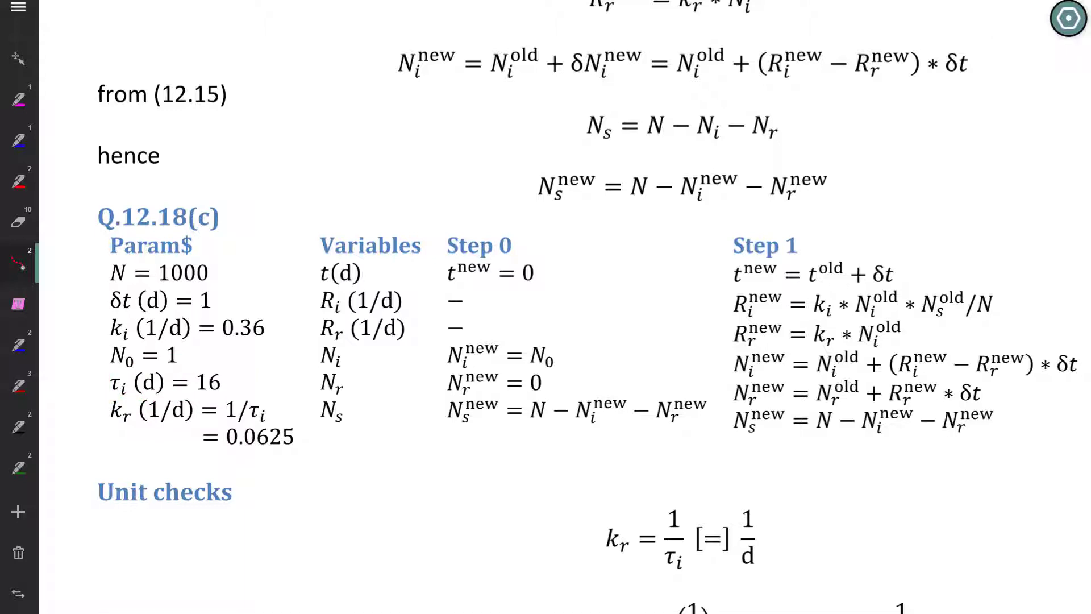
mouse_move(128, 400)
left_mouse_down()
mouse_move(105, 413)
mouse_move(125, 396)
left_mouse_up()
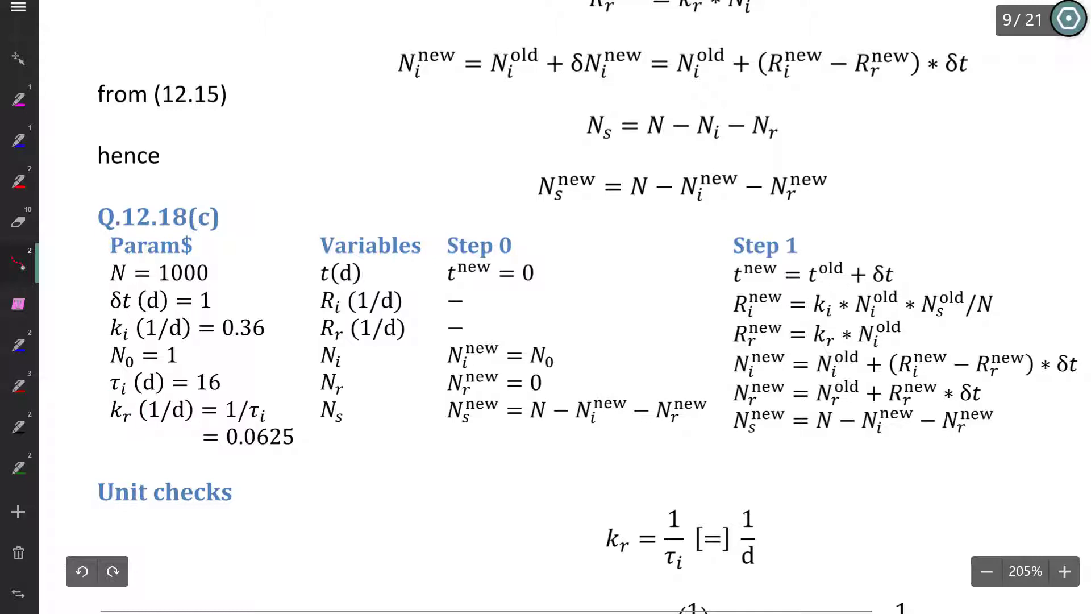
mouse_move(109, 433)
left_mouse_down()
mouse_move(283, 416)
mouse_move(253, 389)
mouse_move(215, 428)
mouse_move(284, 419)
left_mouse_up()
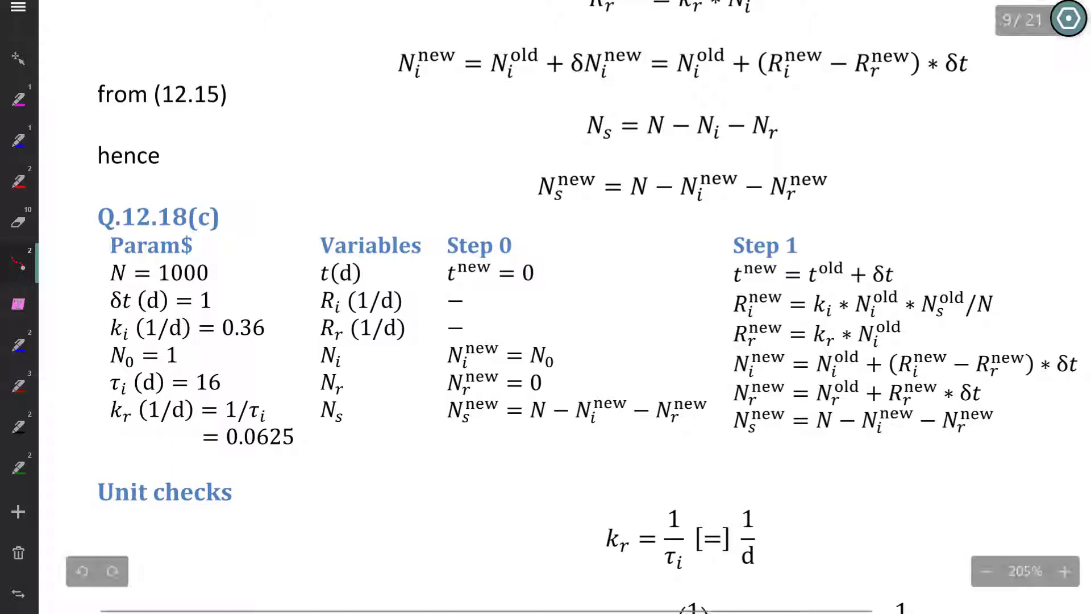
Step: Point out the Variables column of Q.12.18(c) with temporary red strokes, underlining the rates Rᵢ and Rᵣ
mouse_move(354, 220)
left_mouse_down()
mouse_move(300, 341)
mouse_move(412, 435)
mouse_move(429, 227)
mouse_move(318, 219)
left_mouse_up()
mouse_move(321, 286)
left_mouse_down()
mouse_move(358, 286)
mouse_move(324, 318)
mouse_move(348, 307)
mouse_move(405, 311)
left_mouse_up()
mouse_move(334, 314)
left_mouse_down()
mouse_move(348, 344)
mouse_move(332, 345)
mouse_move(406, 338)
left_mouse_up()
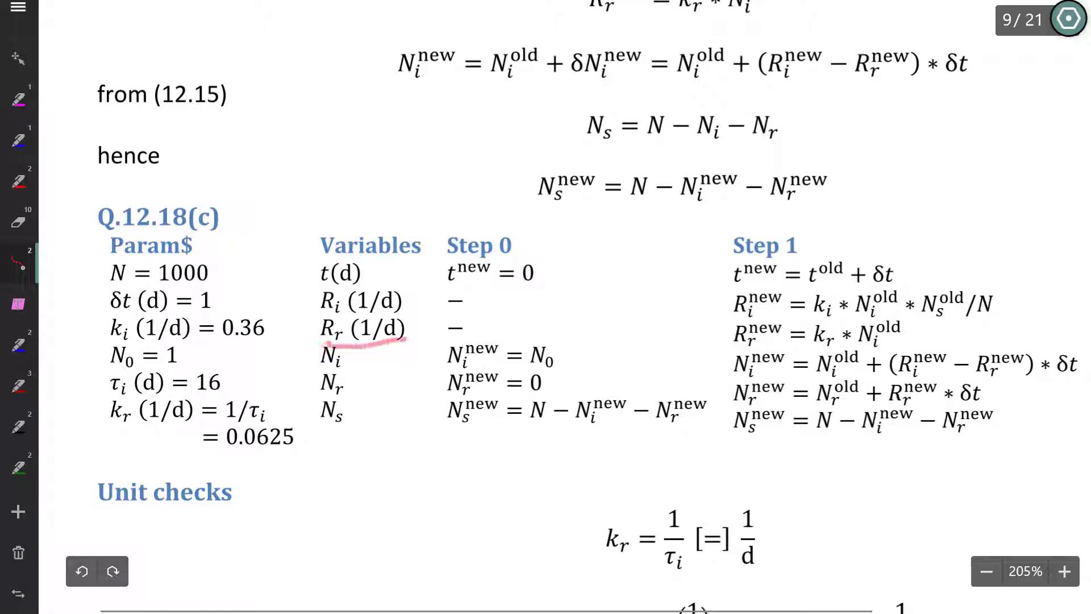
mouse_move(339, 340)
left_mouse_down()
mouse_move(320, 369)
mouse_move(339, 338)
mouse_move(350, 385)
mouse_move(317, 410)
mouse_move(348, 397)
left_mouse_up()
Step: Outline the Step 0 column, then mark t new = 0, cross the empty rate rows and circle the Nᵢ new = N₀ terms in temporary red
mouse_move(434, 219)
left_mouse_down()
mouse_move(441, 438)
mouse_move(653, 446)
mouse_move(718, 374)
mouse_move(578, 336)
mouse_move(451, 220)
mouse_move(436, 223)
left_mouse_up()
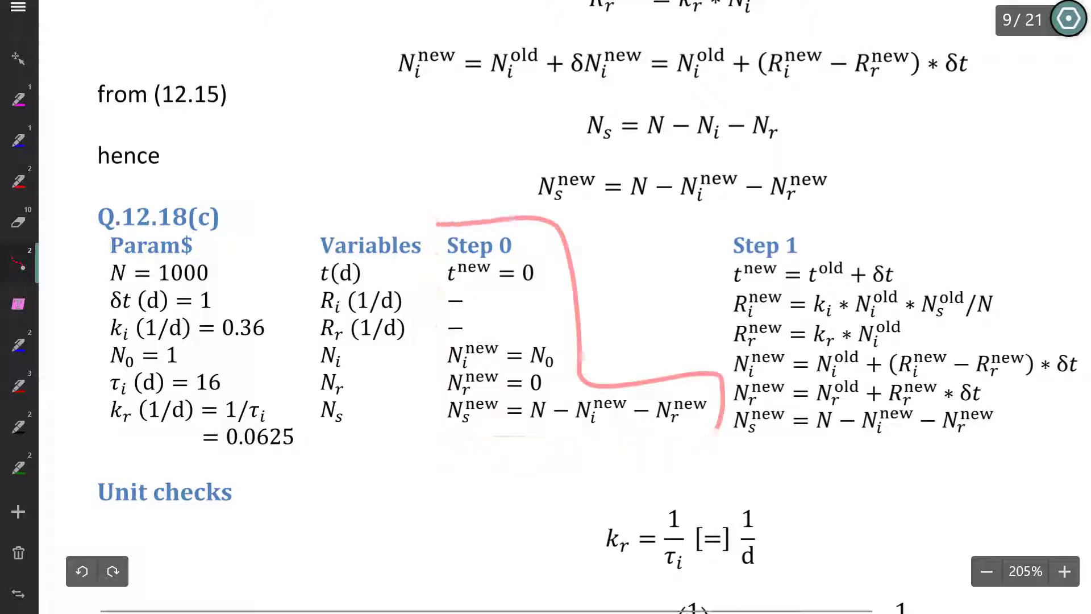
left_click_drag(484, 261, 455, 268)
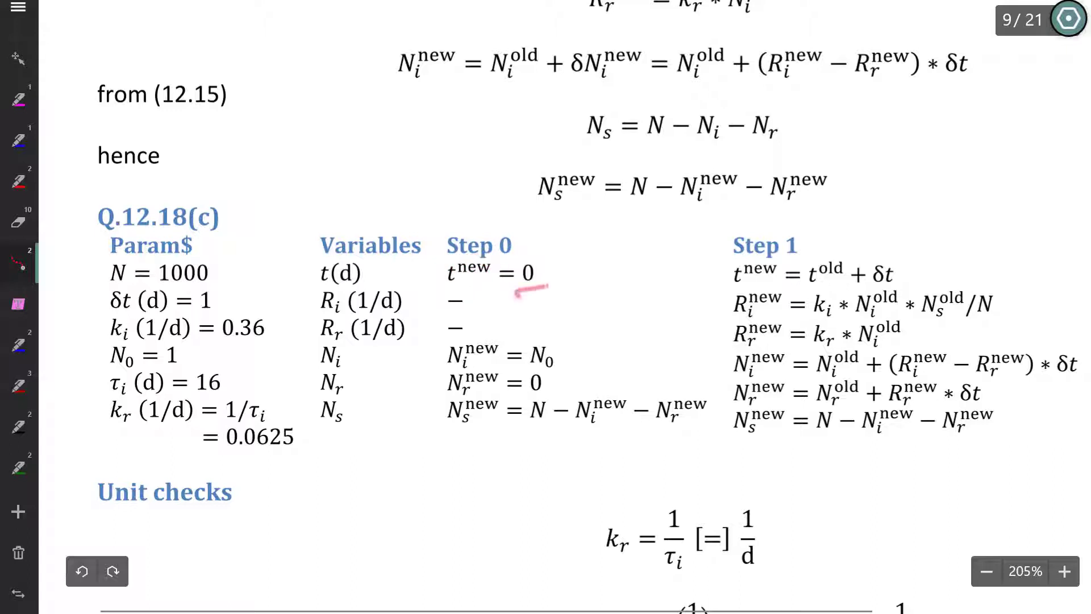
left_click_drag(428, 287, 492, 334)
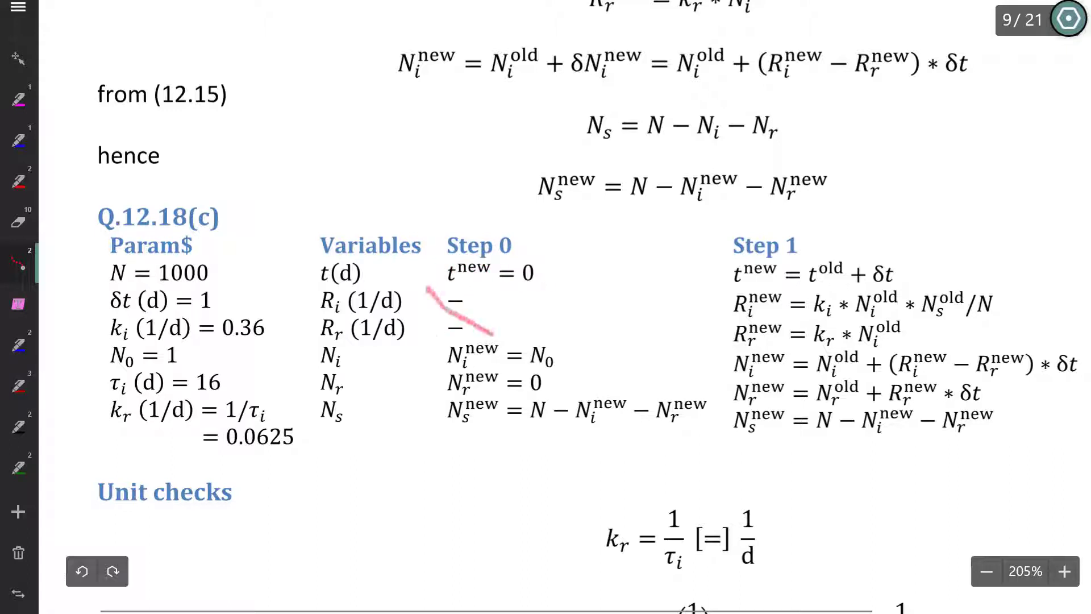
left_click_drag(478, 276, 421, 355)
mouse_move(480, 336)
left_mouse_down()
mouse_move(506, 365)
mouse_move(457, 334)
left_mouse_up()
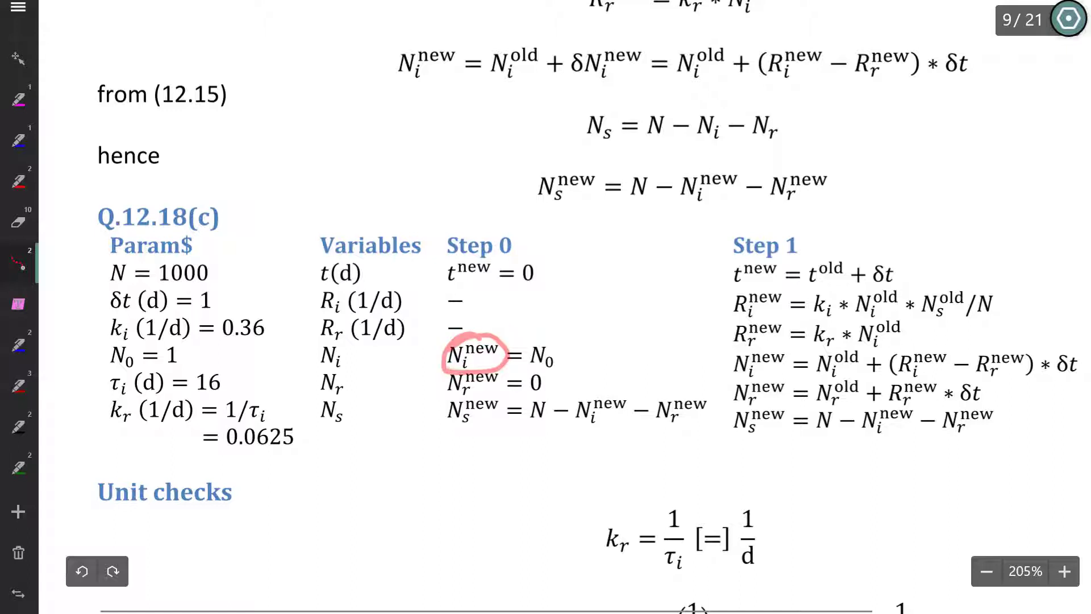
mouse_move(547, 334)
left_mouse_down()
mouse_move(562, 353)
mouse_move(545, 333)
mouse_move(371, 327)
mouse_move(186, 344)
mouse_move(100, 367)
mouse_move(176, 338)
mouse_move(160, 356)
mouse_move(170, 369)
mouse_move(543, 335)
mouse_move(542, 318)
left_mouse_up()
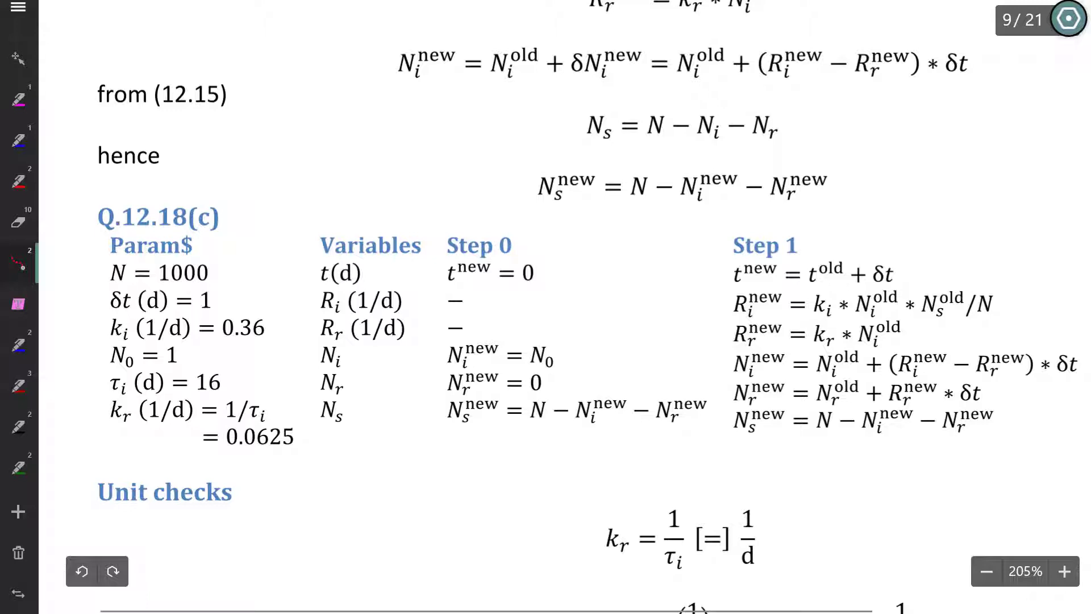
Step: Mark Step 0's Nᵣ new = 0 and link the terms of its Nₛ new equation to N = 1000 and N₀ in temporary red
mouse_move(475, 361)
left_mouse_down()
mouse_move(443, 380)
mouse_move(459, 371)
mouse_move(457, 380)
left_mouse_up()
mouse_move(555, 330)
left_mouse_down()
mouse_move(562, 355)
mouse_move(538, 345)
mouse_move(561, 363)
mouse_move(528, 394)
left_mouse_up()
mouse_move(449, 430)
left_mouse_down()
mouse_move(670, 423)
mouse_move(711, 403)
mouse_move(572, 397)
mouse_move(441, 417)
mouse_move(467, 433)
left_mouse_up()
mouse_move(153, 272)
left_mouse_down()
mouse_move(159, 288)
mouse_move(162, 277)
left_mouse_up()
mouse_move(548, 388)
left_mouse_down()
mouse_move(528, 409)
mouse_move(497, 387)
mouse_move(174, 263)
mouse_move(199, 283)
left_mouse_up()
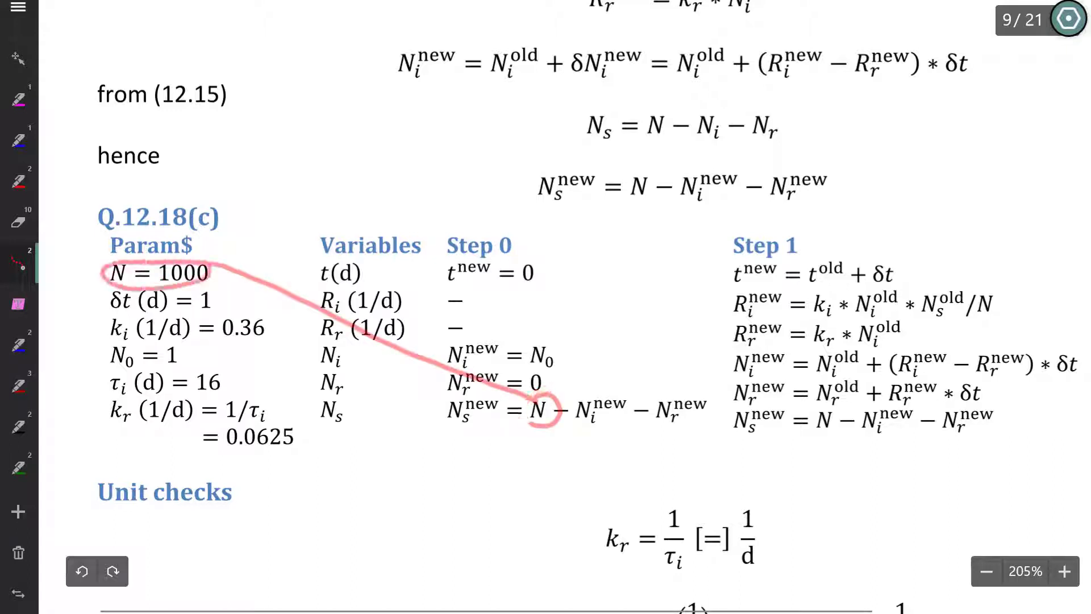
mouse_move(595, 388)
left_mouse_down()
mouse_move(586, 398)
mouse_move(577, 361)
mouse_move(559, 355)
left_mouse_up()
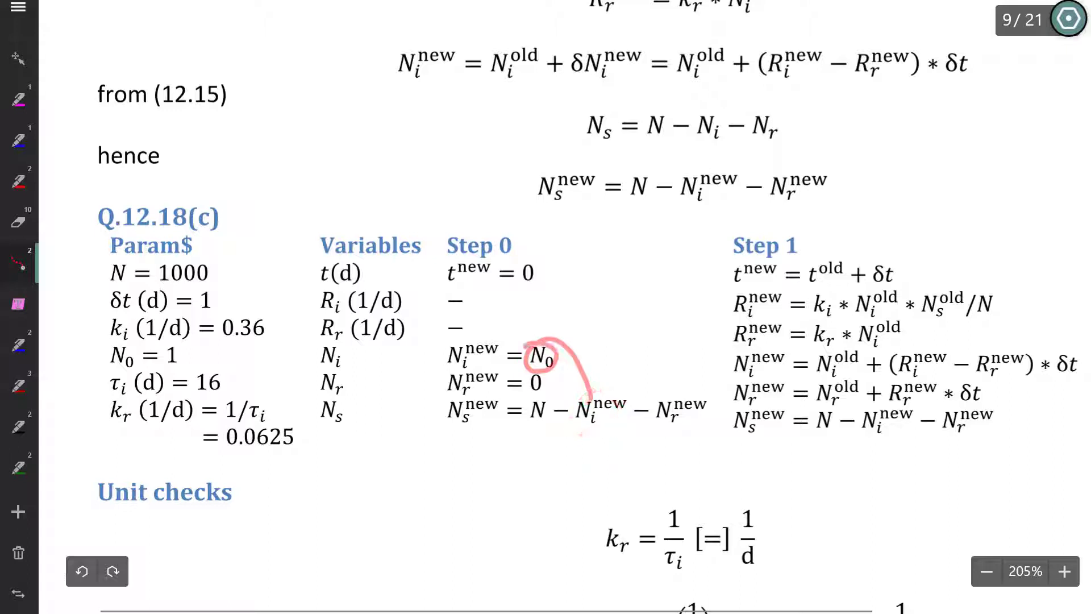
left_click_drag(170, 340, 185, 368)
mouse_move(682, 382)
left_mouse_down()
mouse_move(674, 443)
mouse_move(665, 389)
left_mouse_up()
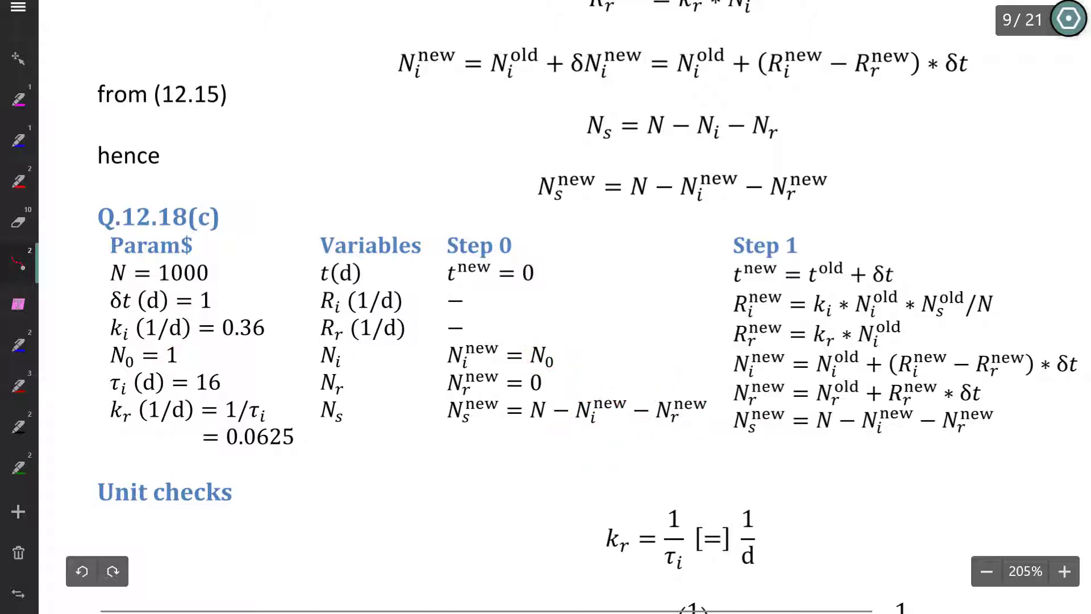
mouse_move(461, 438)
left_mouse_down()
mouse_move(684, 429)
mouse_move(442, 435)
left_mouse_up()
Step: Outline the Step 1 column and mark its t new, Rᵢ new and Rᵣ new equations with temporary red strokes
mouse_move(732, 440)
left_mouse_down()
mouse_move(1001, 434)
mouse_move(740, 446)
left_mouse_up()
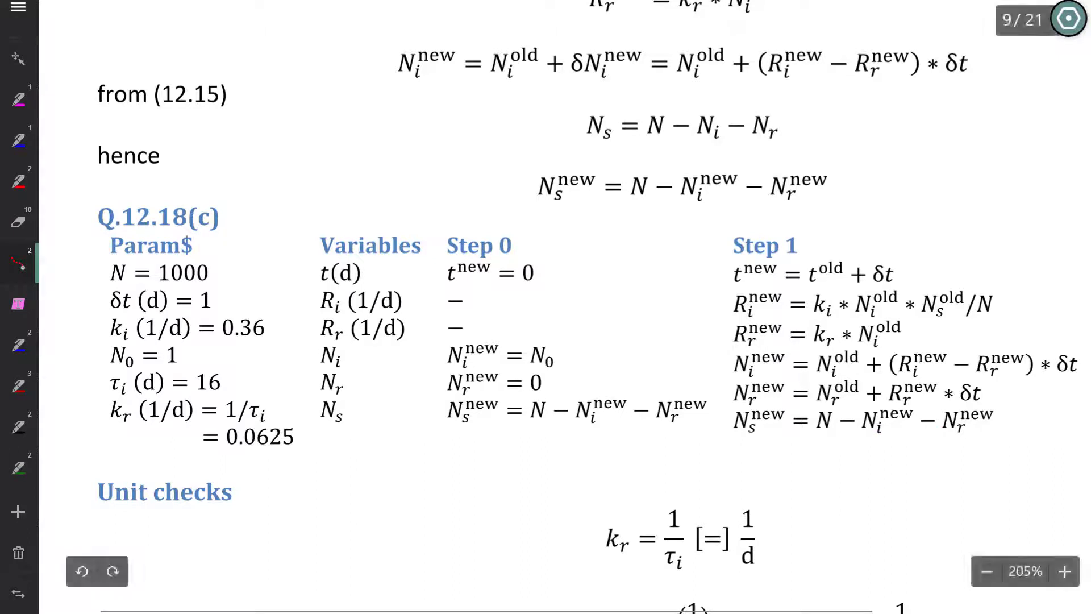
mouse_move(760, 249)
left_mouse_down()
mouse_move(730, 280)
mouse_move(767, 254)
mouse_move(846, 255)
mouse_move(905, 272)
left_mouse_up()
mouse_move(761, 281)
left_mouse_down()
mouse_move(787, 311)
mouse_move(755, 282)
left_mouse_up()
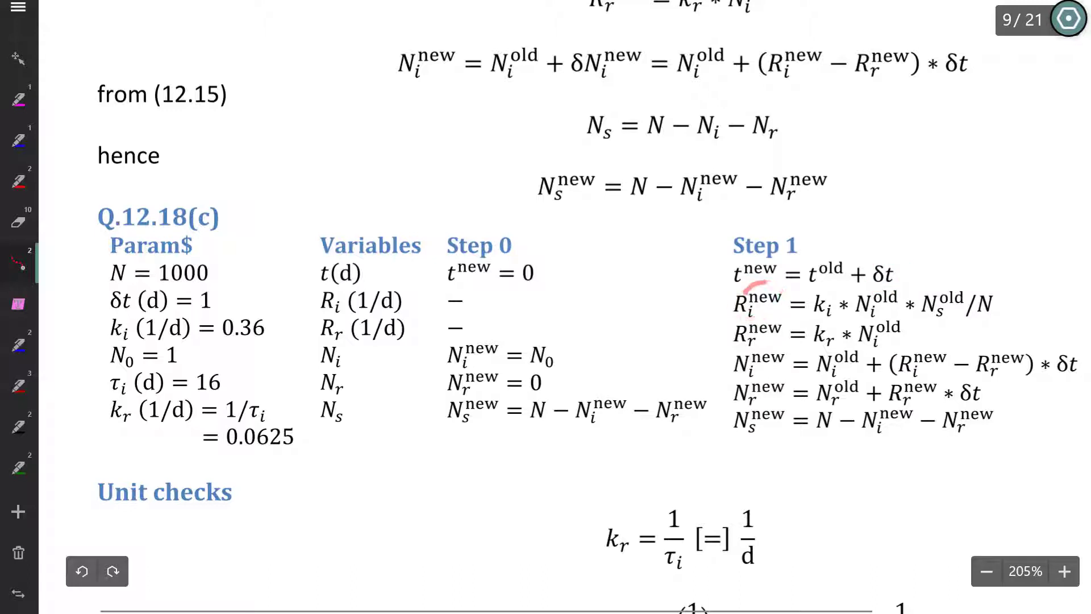
mouse_move(827, 284)
left_mouse_down()
mouse_move(834, 322)
mouse_move(841, 287)
mouse_move(863, 325)
mouse_move(898, 285)
mouse_move(1003, 303)
left_mouse_up()
mouse_move(759, 314)
left_mouse_down()
mouse_move(738, 348)
mouse_move(764, 316)
left_mouse_up()
mouse_move(832, 314)
left_mouse_down()
mouse_move(816, 316)
mouse_move(834, 341)
mouse_move(898, 322)
left_mouse_up()
Step: Mark the Nᵢ new equation in Step 1 and link its Rᵢ new and Rᵣ new terms to their rate equations in temporary red
mouse_move(750, 349)
left_mouse_down()
mouse_move(784, 354)
mouse_move(742, 347)
left_mouse_up()
mouse_move(838, 341)
left_mouse_down()
mouse_move(816, 363)
mouse_move(858, 359)
mouse_move(888, 372)
left_mouse_up()
mouse_move(941, 343)
left_mouse_down()
mouse_move(905, 378)
mouse_move(1031, 383)
mouse_move(1063, 341)
mouse_move(938, 341)
mouse_move(944, 366)
mouse_move(783, 299)
left_mouse_up()
mouse_move(1001, 344)
left_mouse_down()
mouse_move(975, 376)
mouse_move(997, 344)
mouse_move(870, 315)
mouse_move(786, 340)
left_mouse_up()
left_click_drag(973, 378, 1012, 375)
Step: Mark the Nᵣ new equation in Step 1, link its Rᵣ new term to the rate equation, and underline the Nₛ new equation in temporary red
mouse_move(760, 377)
left_mouse_down()
mouse_move(795, 398)
mouse_move(756, 375)
left_mouse_up()
mouse_move(761, 377)
left_mouse_down()
mouse_move(733, 398)
mouse_move(776, 389)
mouse_move(762, 379)
left_mouse_up()
mouse_move(847, 373)
left_mouse_down()
mouse_move(814, 397)
mouse_move(884, 405)
left_mouse_up()
mouse_move(927, 377)
left_mouse_down()
mouse_move(888, 393)
mouse_move(934, 392)
mouse_move(922, 377)
mouse_move(912, 407)
mouse_move(818, 348)
mouse_move(739, 348)
mouse_move(768, 332)
left_mouse_up()
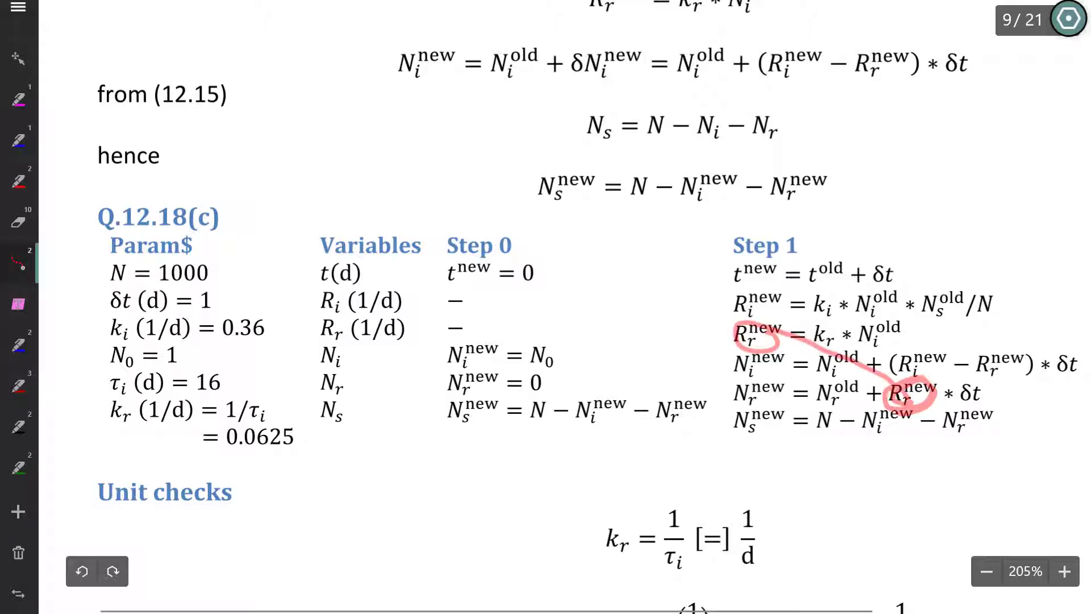
left_click_drag(942, 404, 985, 400)
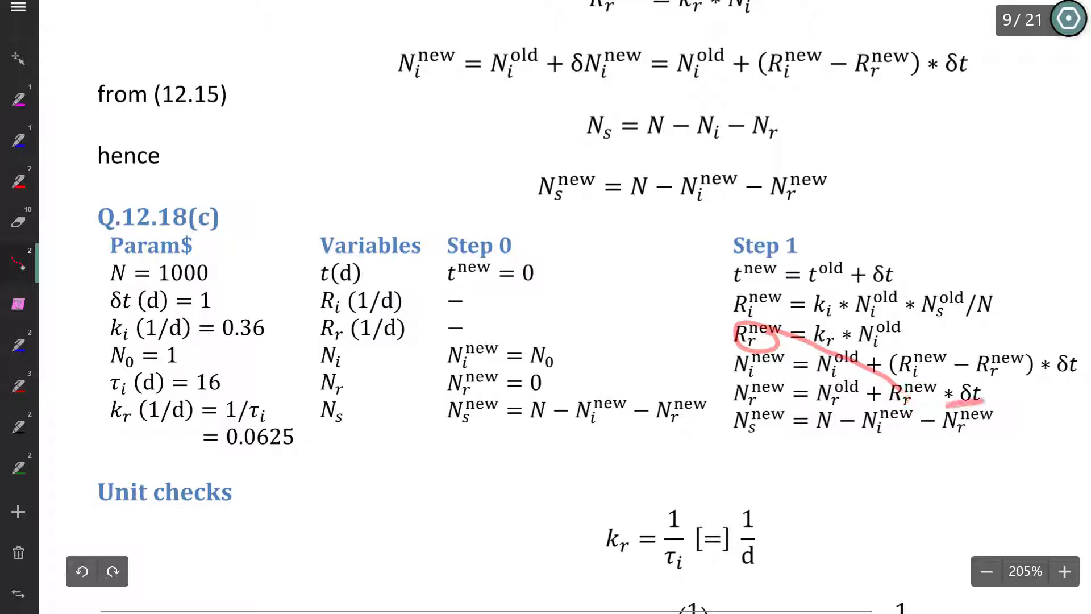
left_click_drag(739, 439, 980, 425)
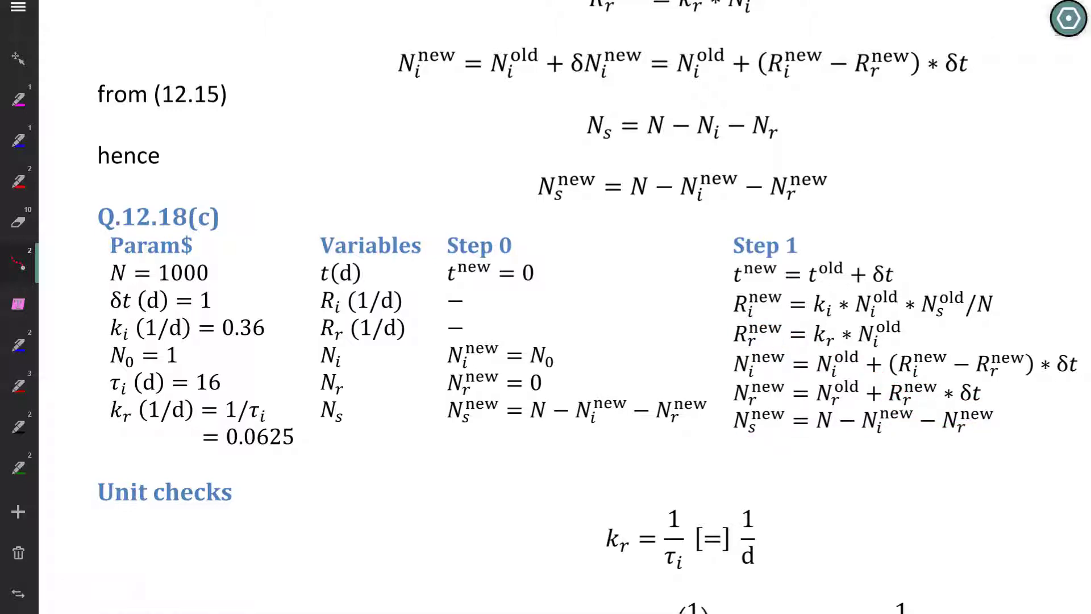
Step: Point out the unit checks for kᵣ and Rᵢ with temporary red strokes, underlining the full Rᵢ line
scroll(562, 307, "down", 6)
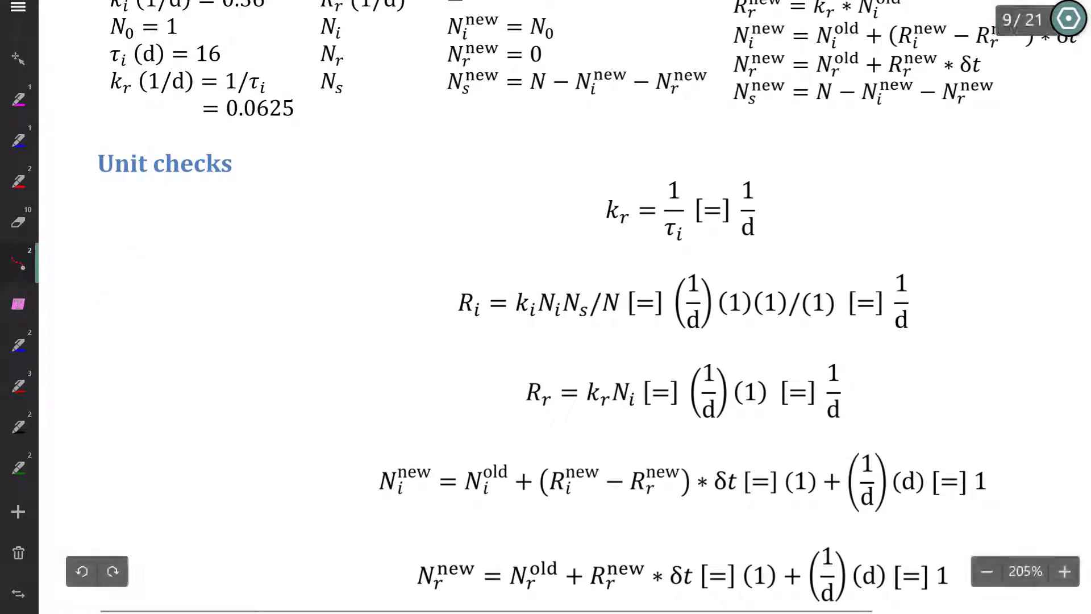
mouse_move(617, 187)
left_mouse_down()
mouse_move(625, 191)
mouse_move(600, 200)
mouse_move(673, 213)
mouse_move(656, 245)
mouse_move(670, 255)
mouse_move(699, 227)
mouse_move(676, 213)
mouse_move(657, 227)
mouse_move(666, 245)
mouse_move(673, 235)
left_mouse_up()
mouse_move(753, 216)
left_mouse_down()
mouse_move(744, 215)
mouse_move(761, 228)
left_mouse_up()
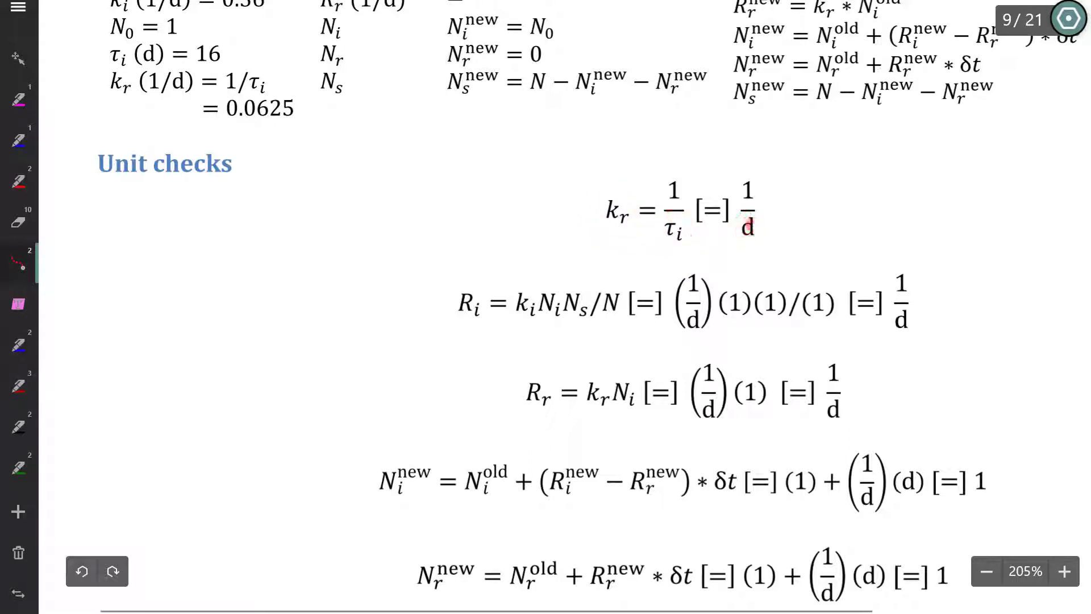
left_click_drag(451, 331, 934, 314)
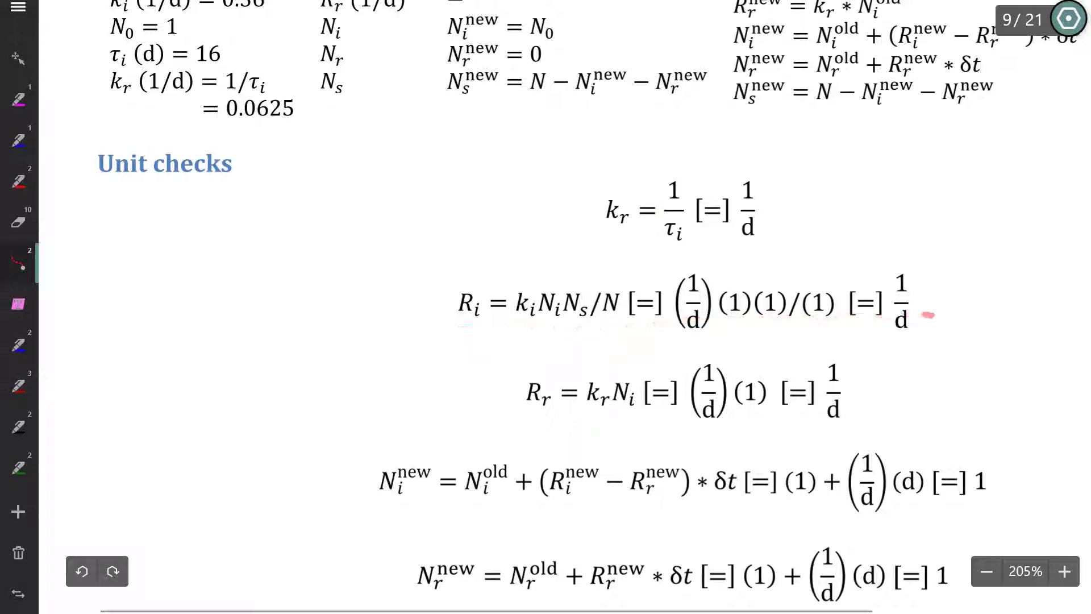
Step: Mark the terms of the Rᵣ = kᵣNᵢ unit check and their matching units with temporary red strokes
mouse_move(548, 357)
left_mouse_down()
mouse_move(535, 361)
mouse_move(645, 414)
mouse_move(500, 382)
left_mouse_up()
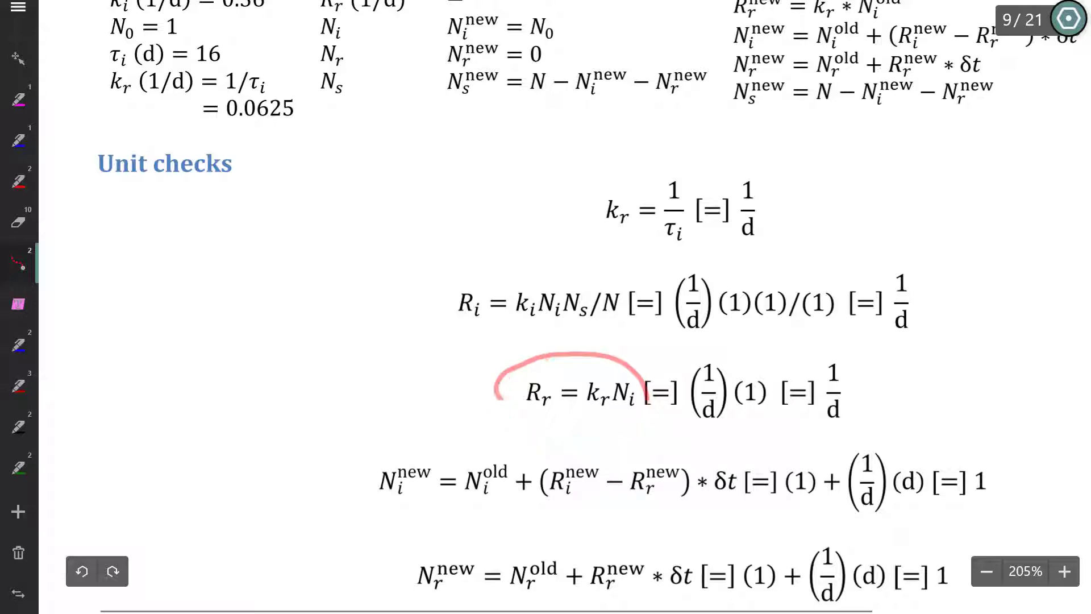
left_click_drag(600, 370, 611, 419)
mouse_move(711, 354)
left_mouse_down()
mouse_move(697, 427)
mouse_move(736, 361)
left_mouse_up()
left_click_drag(618, 370, 647, 391)
mouse_move(741, 356)
left_mouse_down()
mouse_move(767, 363)
mouse_move(725, 437)
mouse_move(738, 356)
left_mouse_up()
mouse_move(829, 343)
left_mouse_down()
mouse_move(826, 425)
mouse_move(831, 344)
mouse_move(754, 336)
mouse_move(505, 395)
mouse_move(540, 368)
left_mouse_up()
mouse_move(912, 369)
left_mouse_down()
mouse_move(922, 406)
mouse_move(1018, 316)
left_mouse_up()
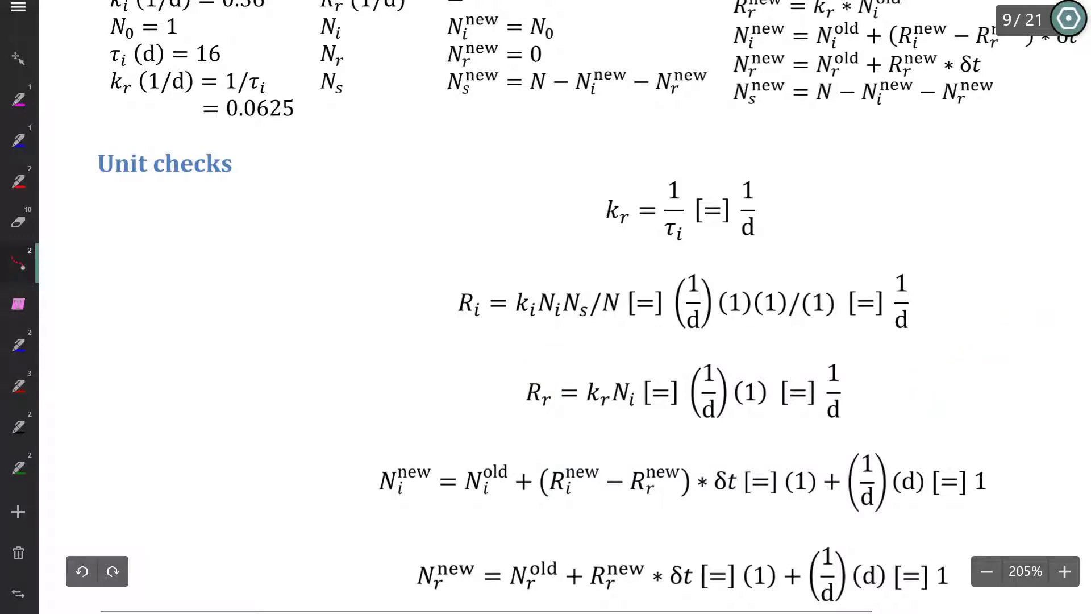
Step: Circle the terms of the Nᵢ new unit check, including the rate difference, δt and their units, in temporary red
scroll(565, 307, "down", 5)
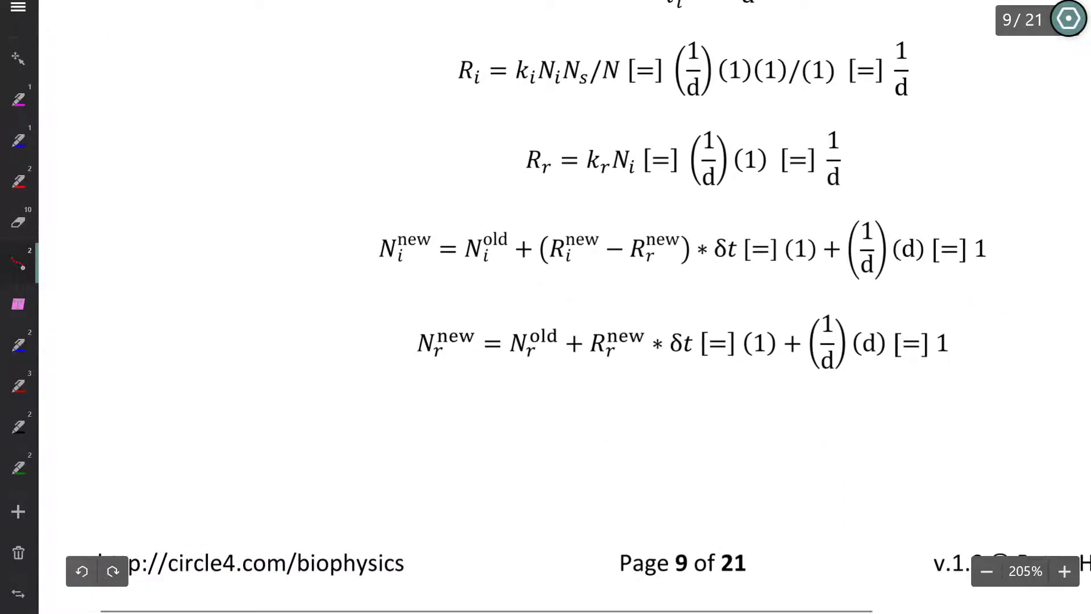
mouse_move(400, 213)
left_mouse_down()
mouse_move(429, 259)
mouse_move(392, 213)
left_mouse_up()
mouse_move(489, 215)
left_mouse_down()
mouse_move(499, 280)
mouse_move(489, 208)
left_mouse_up()
mouse_move(665, 220)
left_mouse_down()
mouse_move(533, 245)
mouse_move(664, 219)
mouse_move(596, 285)
left_mouse_up()
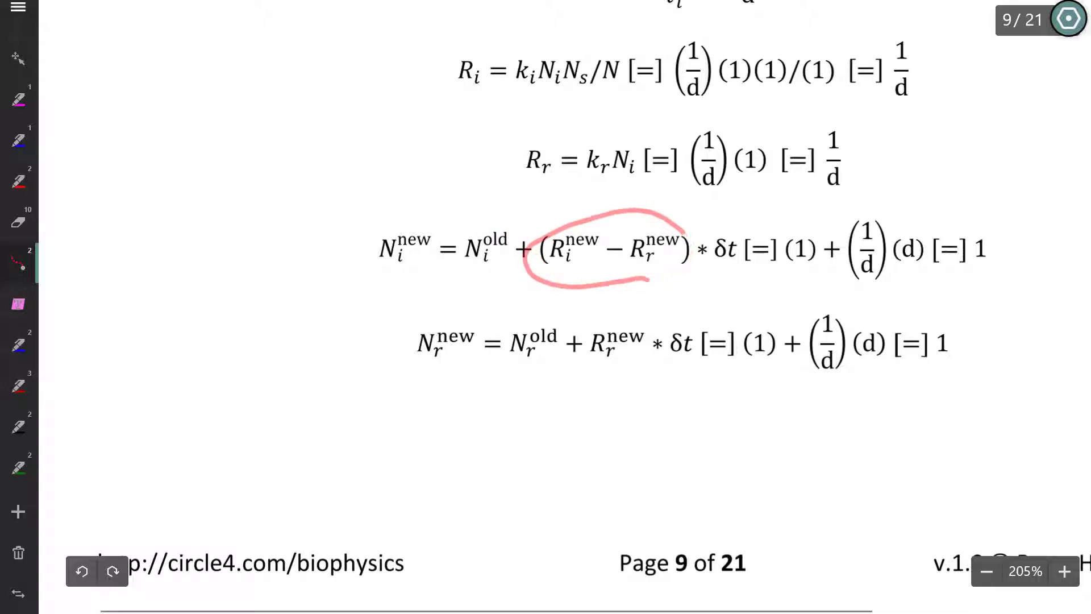
mouse_move(719, 224)
left_mouse_down()
mouse_move(713, 273)
mouse_move(720, 223)
left_mouse_up()
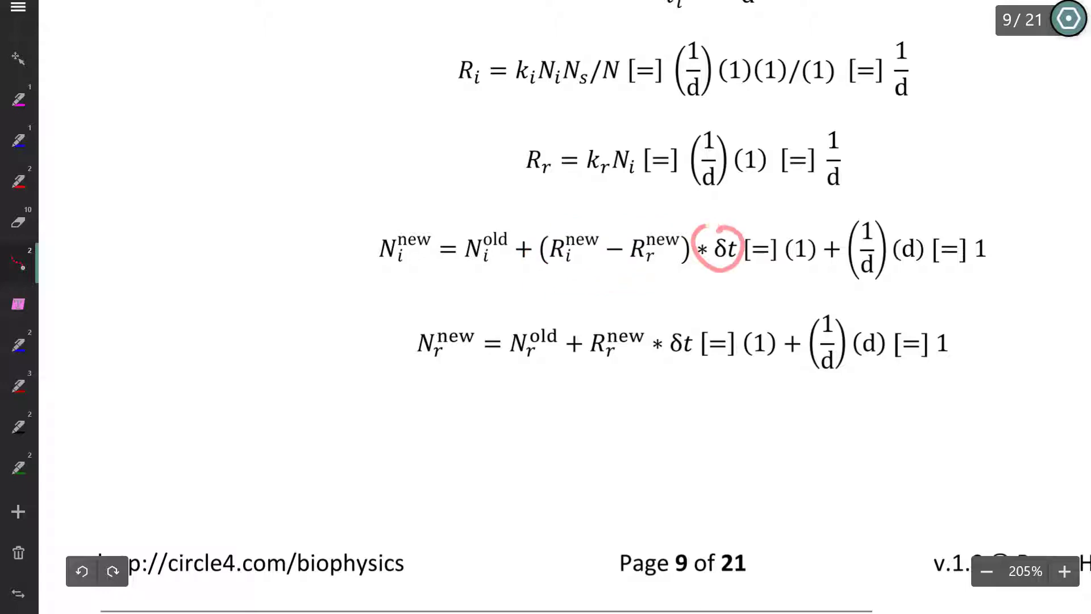
mouse_move(880, 204)
left_mouse_down()
mouse_move(845, 238)
mouse_move(881, 204)
mouse_move(917, 264)
mouse_move(913, 225)
left_mouse_up()
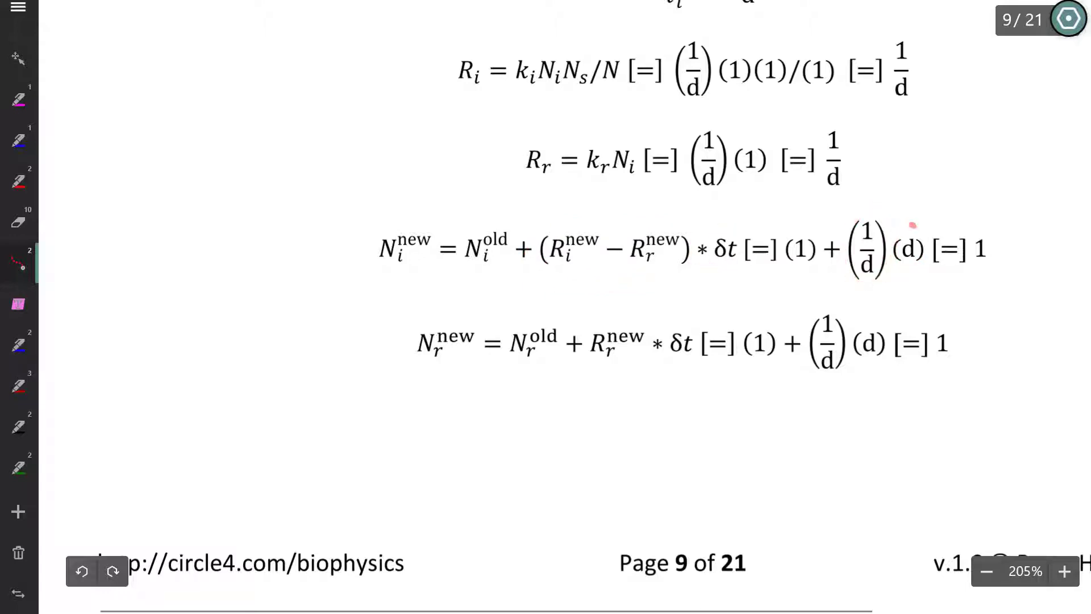
mouse_move(855, 284)
left_mouse_down()
mouse_move(890, 209)
mouse_move(911, 271)
mouse_move(994, 266)
mouse_move(966, 241)
mouse_move(1024, 261)
mouse_move(1082, 170)
left_mouse_up()
Step: Circle the terms of the Nᵣ new unit check, including Rᵣ new, δt and the (1/d)(d) product, in temporary red
mouse_move(448, 308)
left_mouse_down()
mouse_move(422, 363)
mouse_move(444, 312)
left_mouse_up()
mouse_move(541, 310)
left_mouse_down()
mouse_move(561, 336)
mouse_move(523, 326)
left_mouse_up()
mouse_move(627, 311)
left_mouse_down()
mouse_move(674, 371)
mouse_move(648, 351)
left_mouse_up()
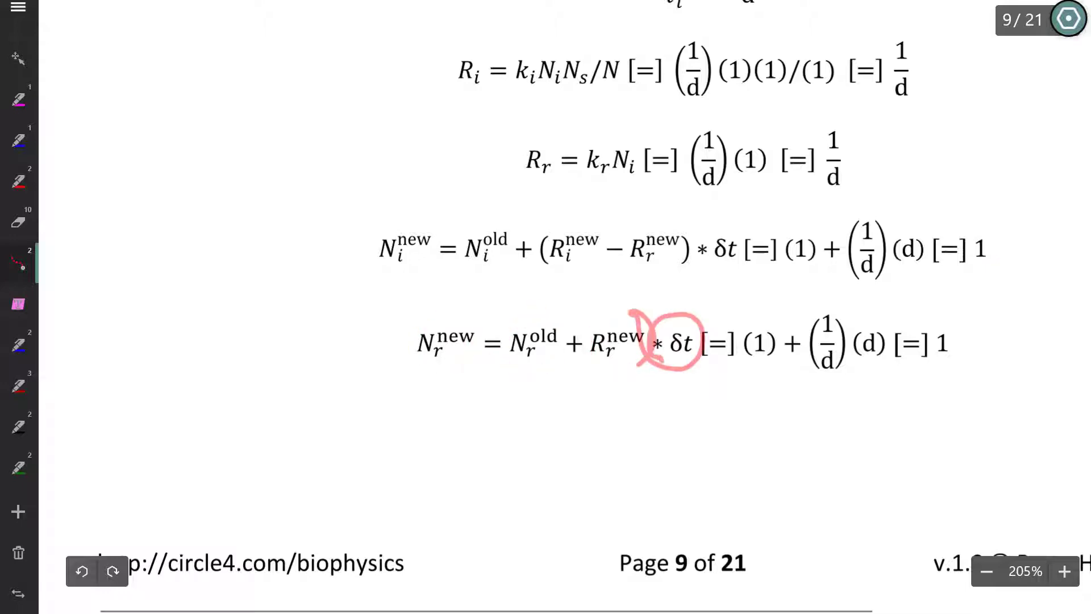
mouse_move(838, 301)
left_mouse_down()
mouse_move(805, 364)
mouse_move(846, 300)
mouse_move(804, 330)
left_mouse_up()
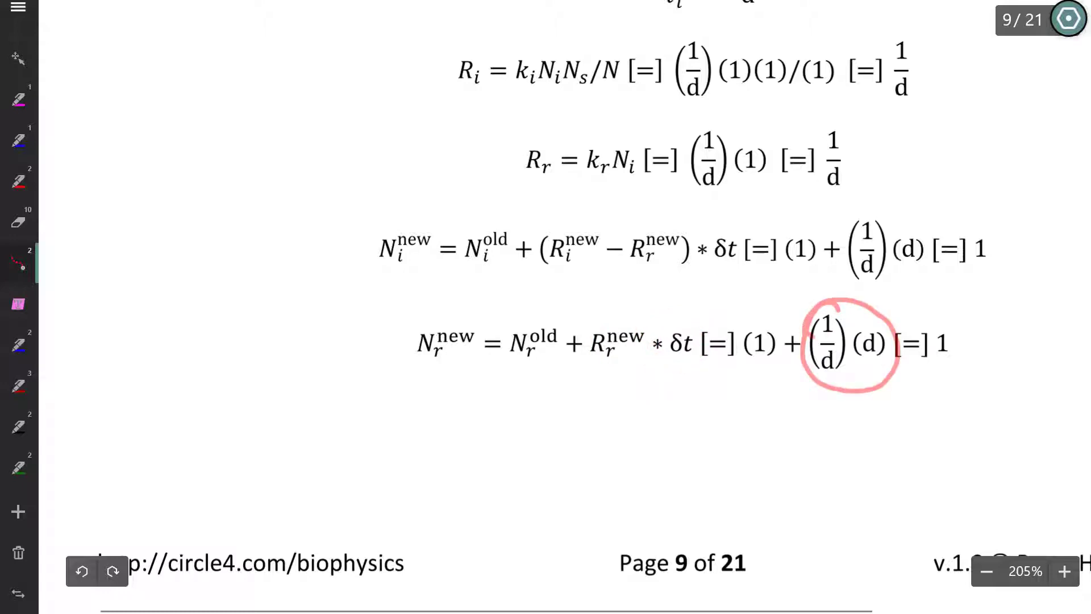
mouse_move(1000, 323)
left_mouse_down()
mouse_move(1006, 359)
mouse_move(1076, 248)
left_mouse_up()
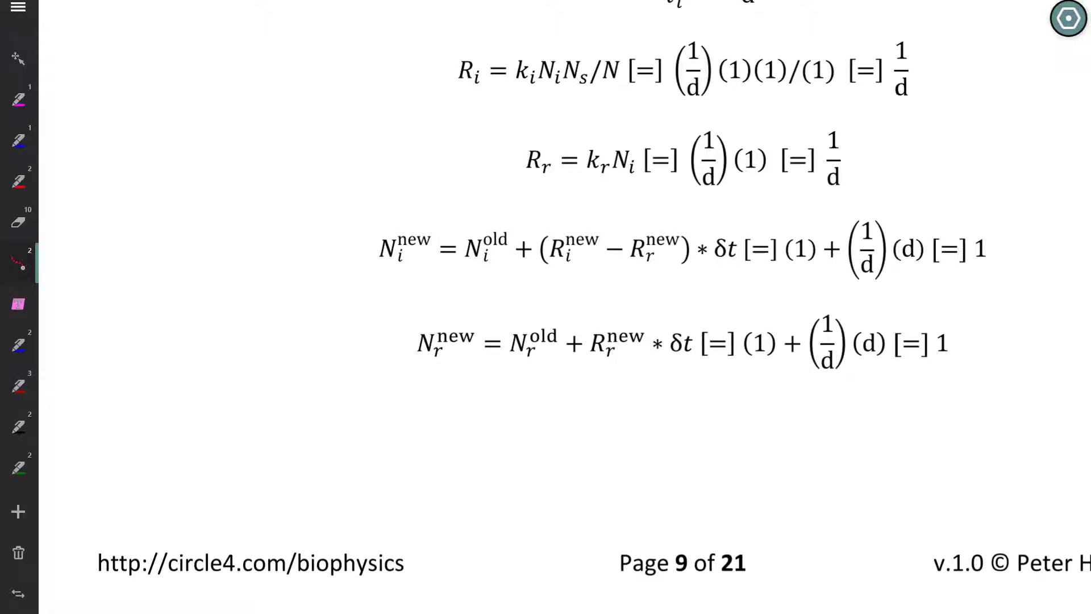
Step: Mark the SIR model table title in Q.12.18(d) and circle the t new = t old + δt equation in Q.12.18(c)'s Step 1 in temporary red
scroll(565, 307, "down", 6)
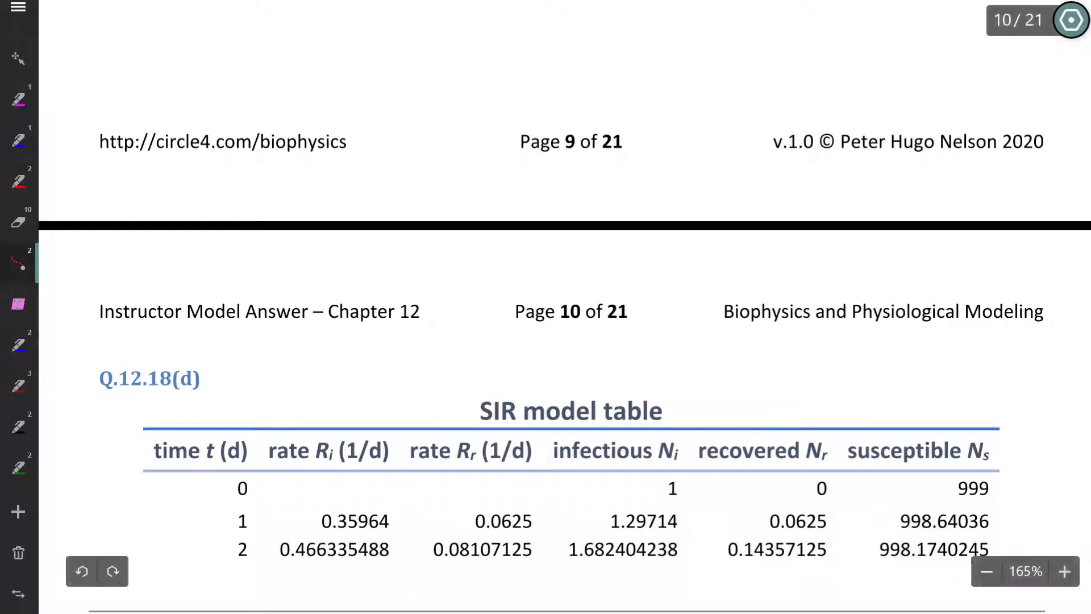
mouse_move(530, 376)
left_mouse_down()
mouse_move(554, 437)
mouse_move(548, 357)
mouse_move(555, 443)
mouse_move(654, 435)
left_mouse_up()
scroll(545, 307, "up", 10)
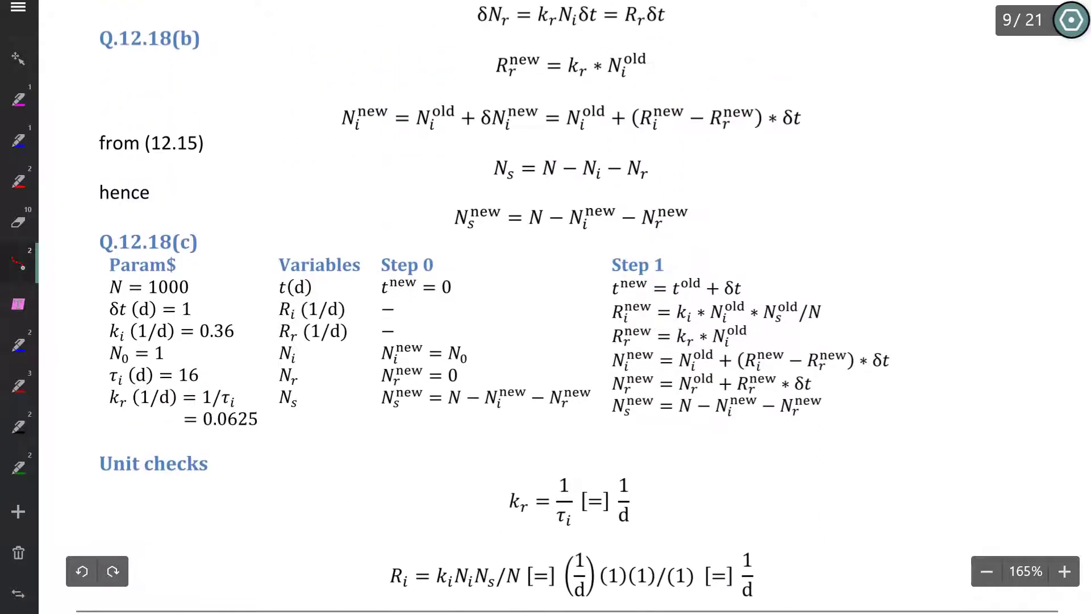
scroll(546, 307, "down", 2)
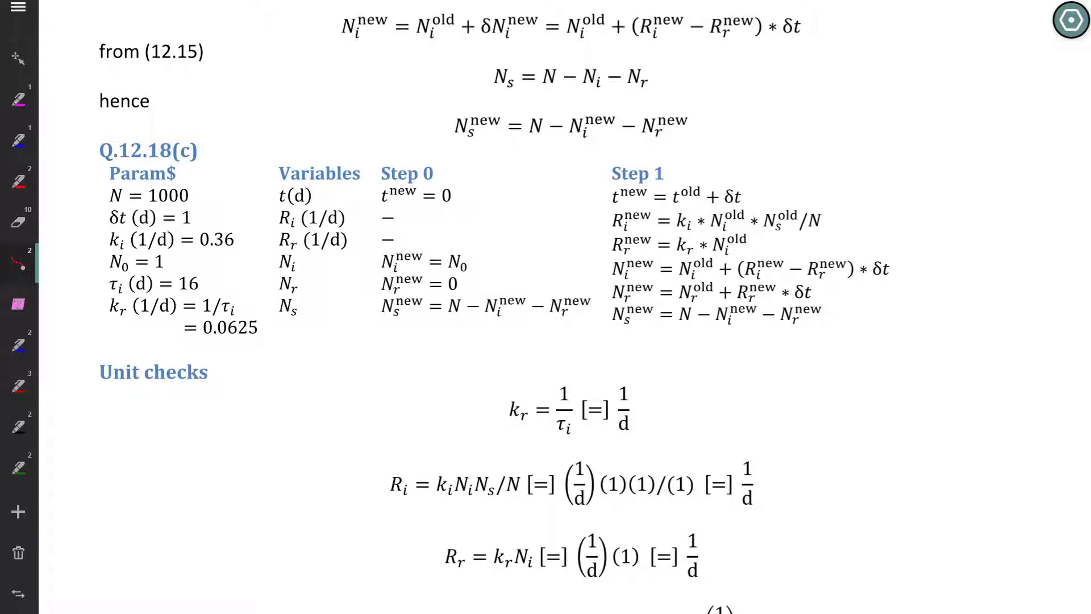
mouse_move(696, 169)
left_mouse_down()
mouse_move(636, 176)
mouse_move(747, 205)
mouse_move(625, 179)
left_mouse_up()
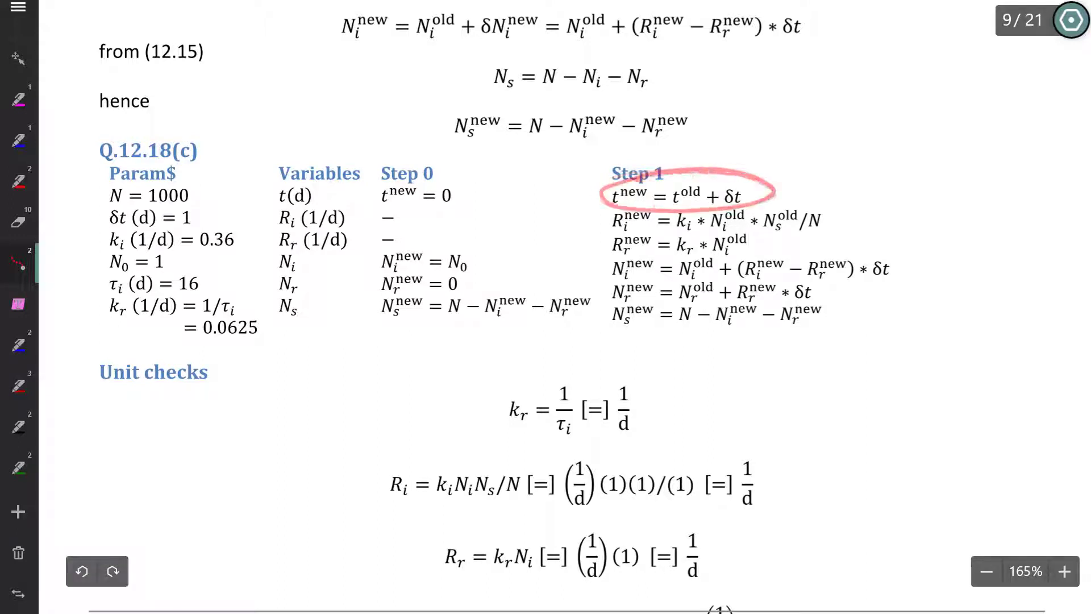
Step: Mark the time 1 entry of the SIR model table in Q.12.18(d) with a temporary red stroke
scroll(545, 307, "down", 2)
scroll(545, 307, "down", 10)
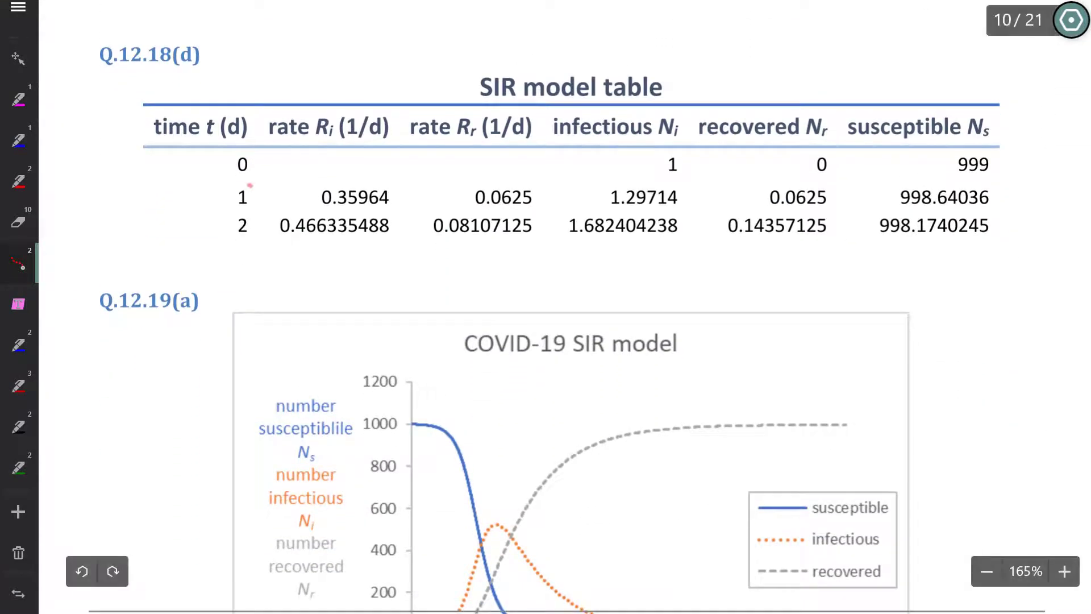
mouse_move(249, 185)
left_mouse_down()
mouse_move(262, 200)
mouse_move(236, 198)
left_mouse_up()
Step: Circle δt (d) = 1 and the t new equation in Q.12.18(c), linking them with a temporary red arrow
scroll(571, 307, "up", 15)
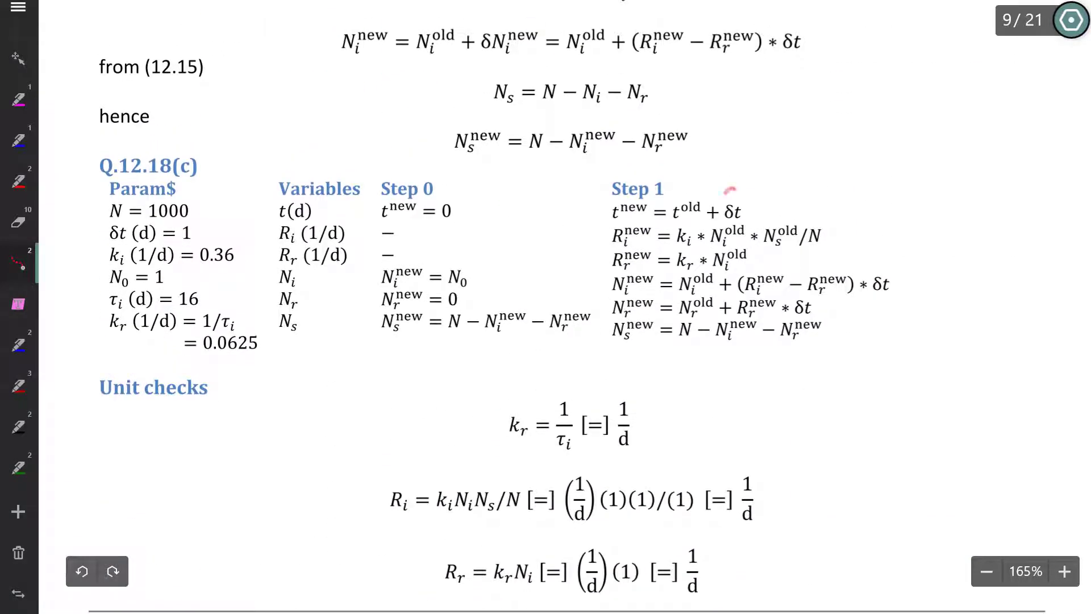
left_click_drag(725, 194, 729, 189)
left_click_drag(190, 224, 206, 216)
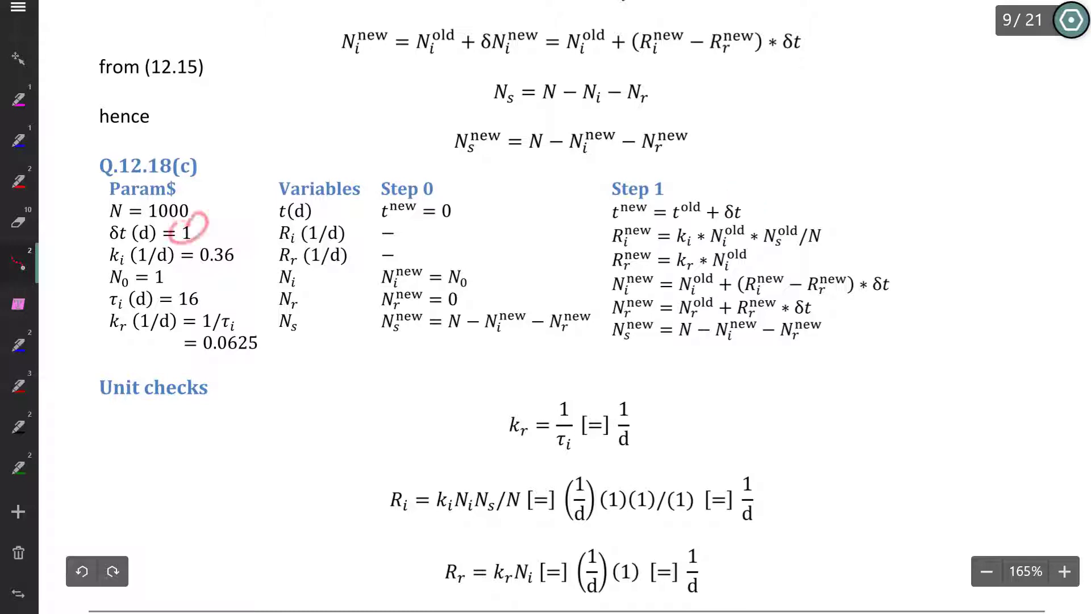
mouse_move(459, 190)
left_mouse_down()
mouse_move(465, 219)
mouse_move(438, 196)
mouse_move(442, 223)
mouse_move(463, 207)
mouse_move(683, 195)
left_mouse_up()
mouse_move(193, 220)
left_mouse_down()
mouse_move(671, 176)
mouse_move(737, 199)
mouse_move(699, 230)
mouse_move(699, 192)
left_mouse_up()
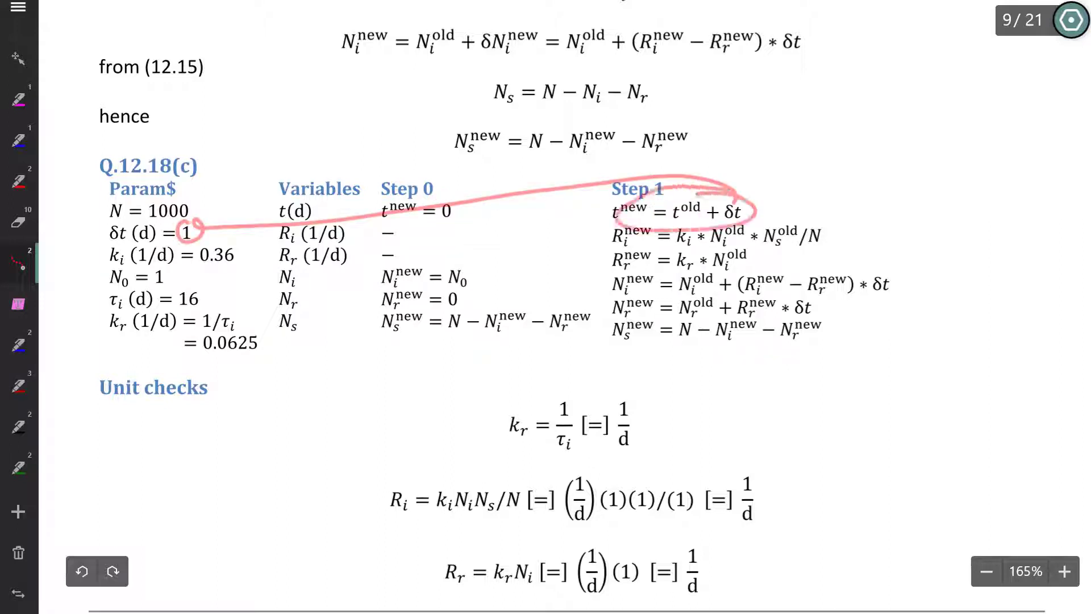
Step: Mark the time 1 row in Q.12.18(d)'s table and circle the Rᵢ new equation in Q.12.18(c)'s Step 1 in temporary red
scroll(545, 306, "down", 10)
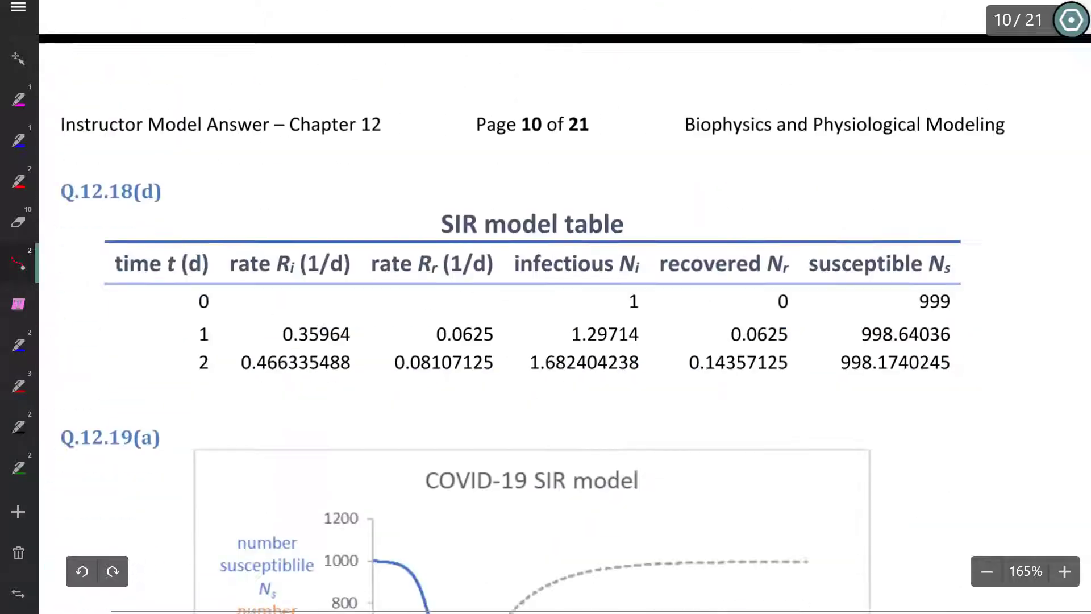
mouse_move(213, 163)
left_mouse_down()
mouse_move(196, 168)
mouse_move(224, 173)
mouse_move(199, 193)
mouse_move(219, 171)
left_mouse_up()
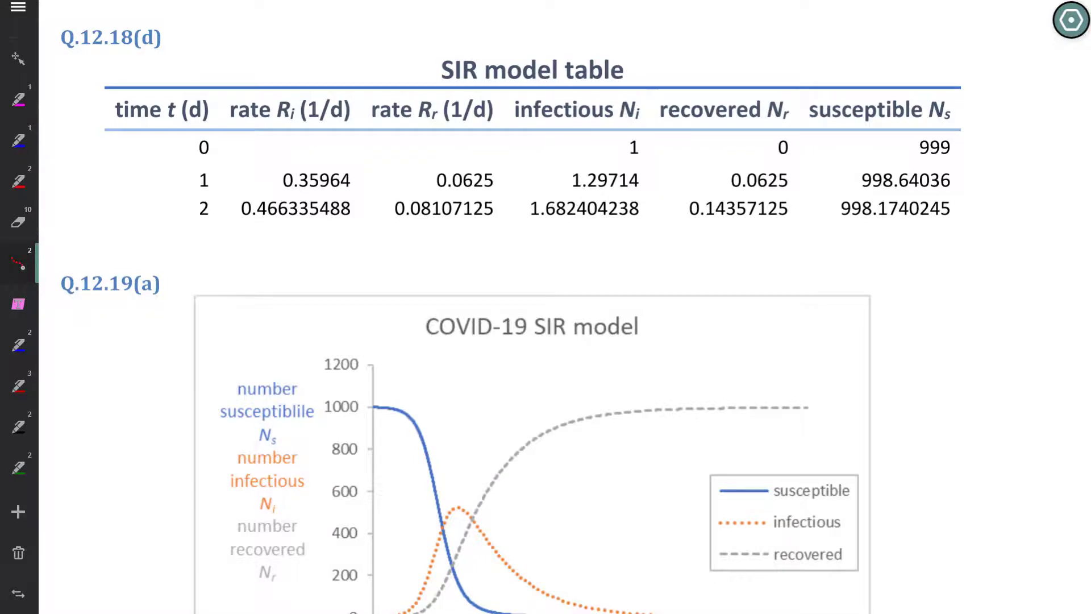
scroll(546, 307, "up", 10)
scroll(546, 307, "up", 12)
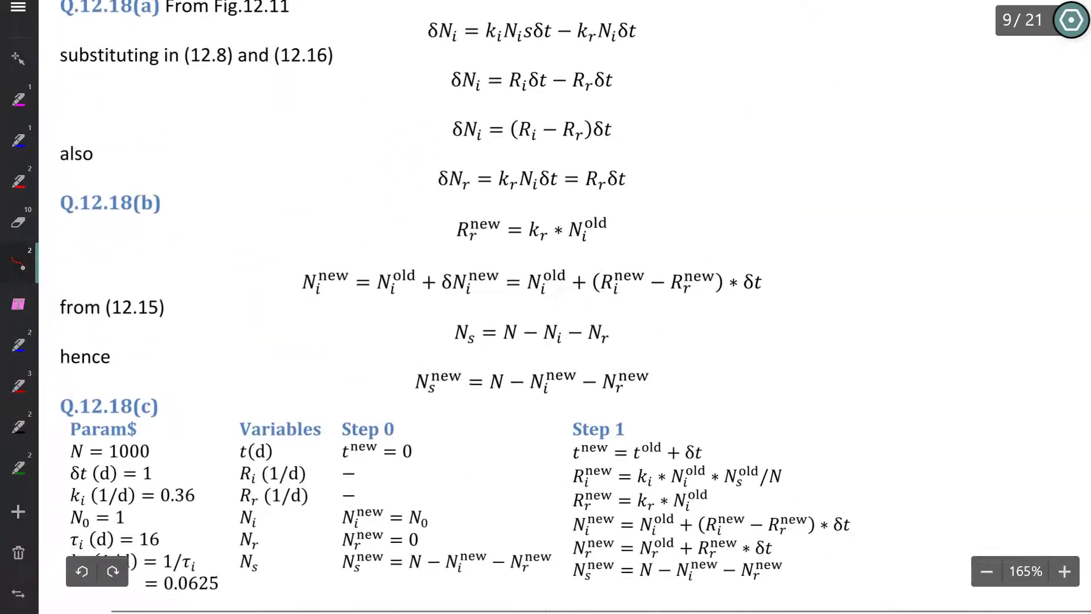
scroll(546, 307, "down", 5)
mouse_move(724, 278)
left_mouse_down()
mouse_move(562, 287)
mouse_move(710, 312)
mouse_move(781, 276)
mouse_move(557, 287)
mouse_move(783, 312)
mouse_move(733, 267)
mouse_move(675, 321)
mouse_move(815, 308)
left_mouse_up()
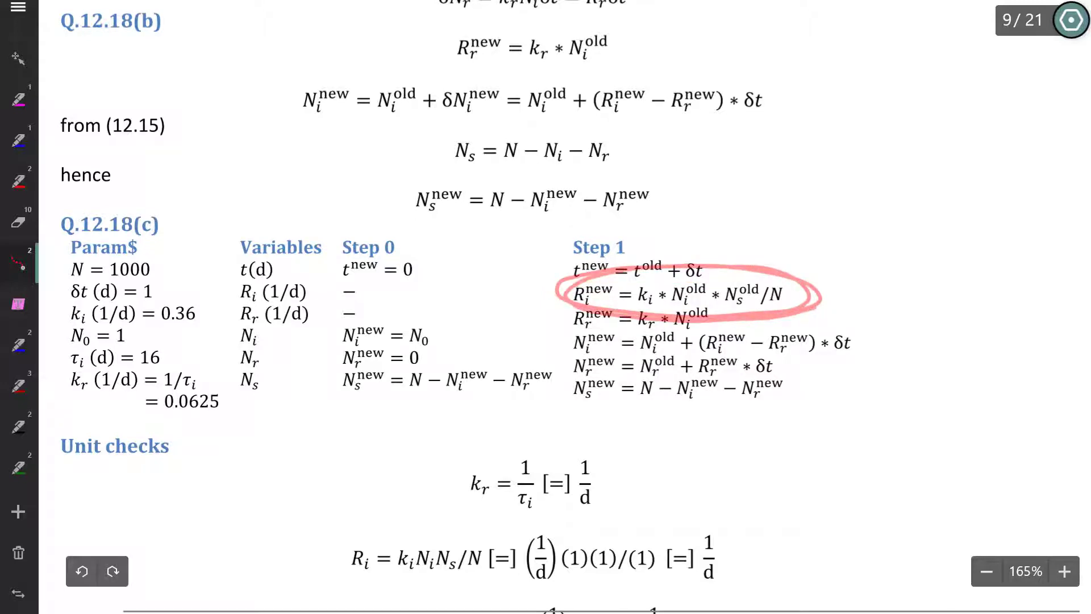
Step: Mark the time 1 values of Rᵢ, Rᵣ and infectious Nᵢ in the SIR model table with temporary red strokes
scroll(562, 307, "down", 10)
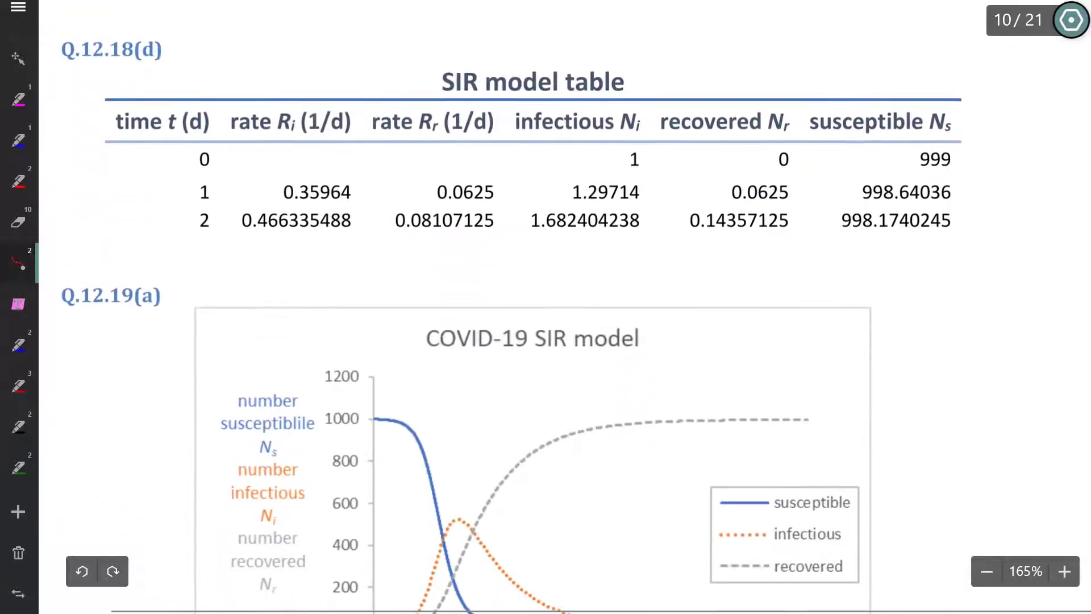
mouse_move(337, 174)
left_mouse_down()
mouse_move(263, 196)
mouse_move(357, 173)
mouse_move(295, 208)
mouse_move(336, 209)
left_mouse_up()
left_click_drag(463, 166, 418, 202)
mouse_move(580, 178)
left_mouse_down()
mouse_move(557, 203)
mouse_move(570, 180)
left_mouse_up()
Step: Point out the Rᵢ new equation in Q.12.18(c)'s Step 1 with a temporary red stroke and return to the SIR model table
scroll(563, 307, "up", 10)
scroll(563, 307, "up", 5)
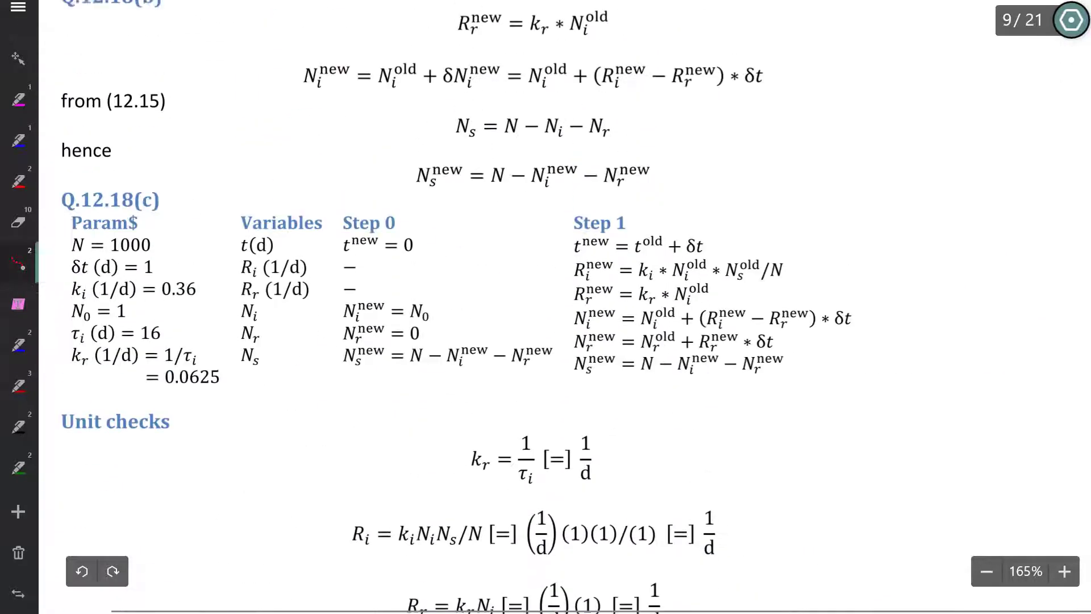
mouse_move(632, 269)
left_mouse_down()
mouse_move(618, 276)
mouse_move(668, 302)
mouse_move(613, 266)
mouse_move(603, 273)
left_mouse_up()
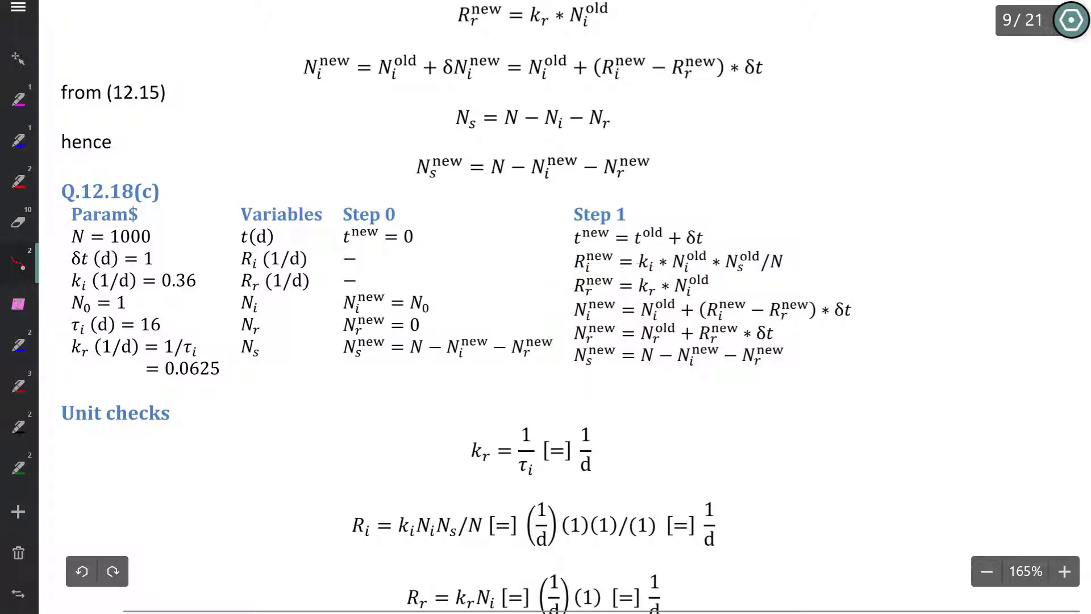
scroll(564, 310, "down", 15)
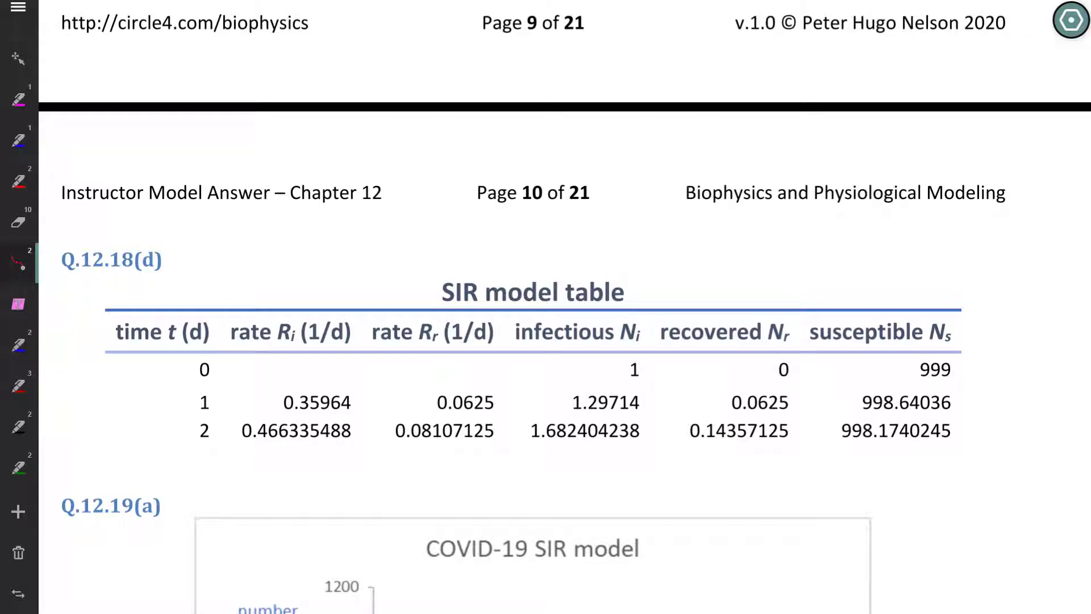
Step: Switch to the BioPhysCh12.pdf document and activate the selection tool
left_click(18, 7)
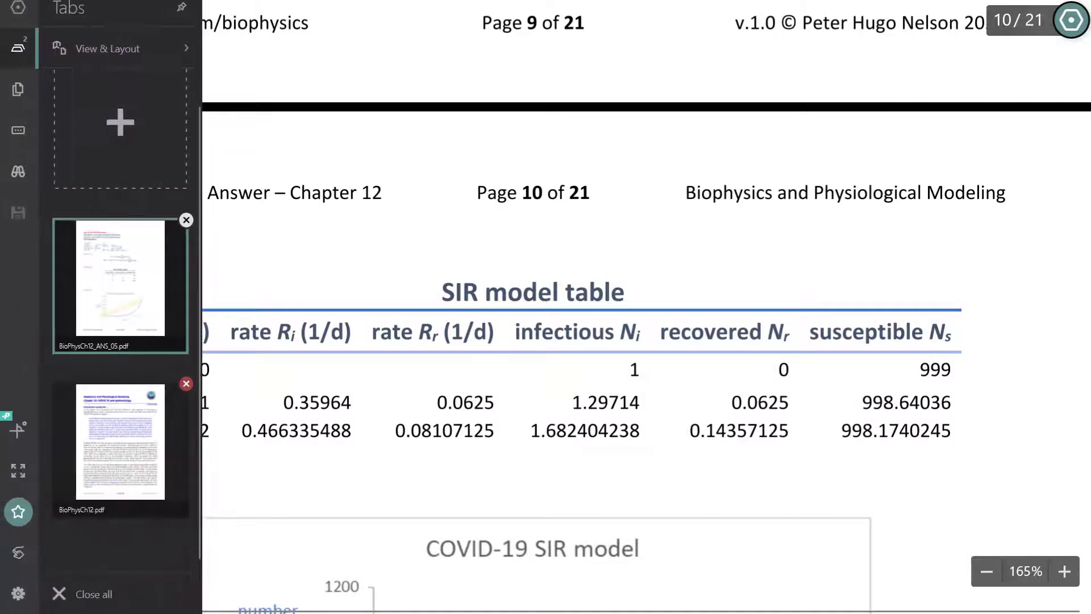
left_click(120, 442)
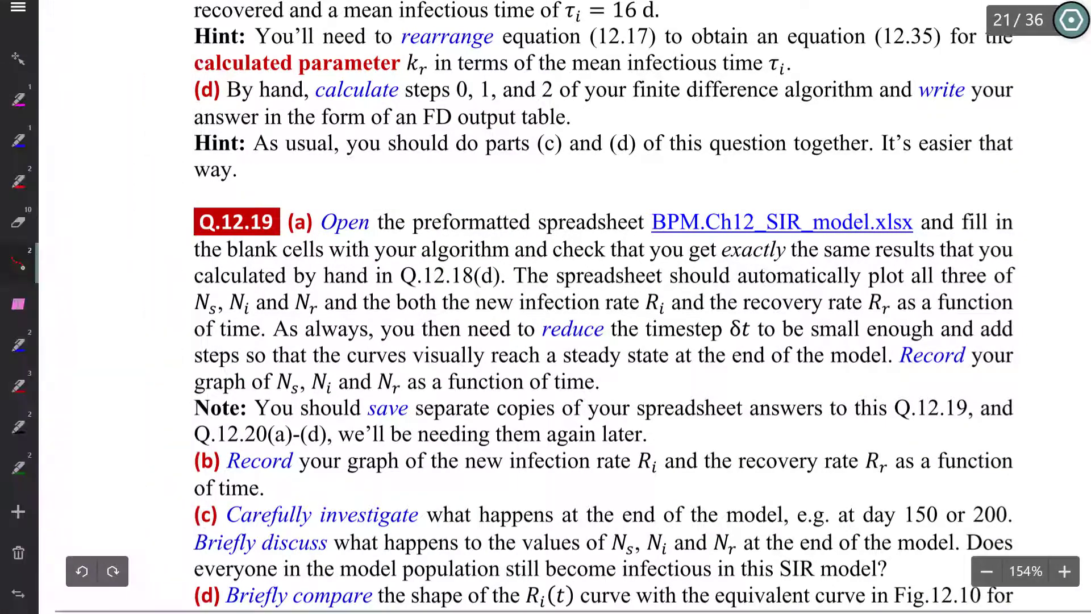
left_click(18, 59)
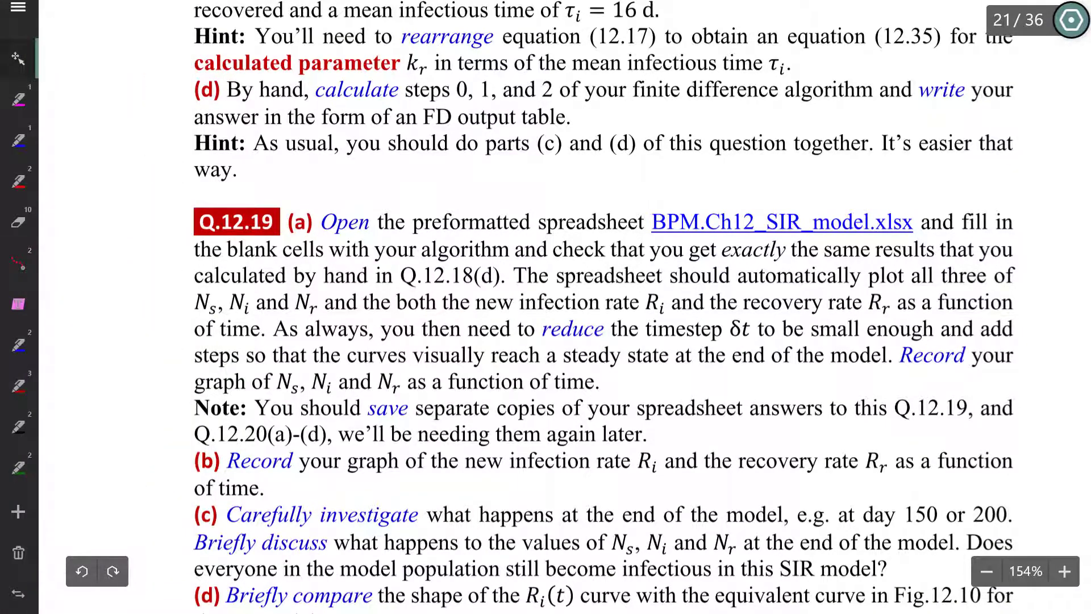
Step: Open the BPM.Ch12_SIR_model.xlsx spreadsheet linked in Q.12.19(a) with Excel and enable editing
scroll(50, 325, "up", 4)
scroll(50, 325, "down", 2)
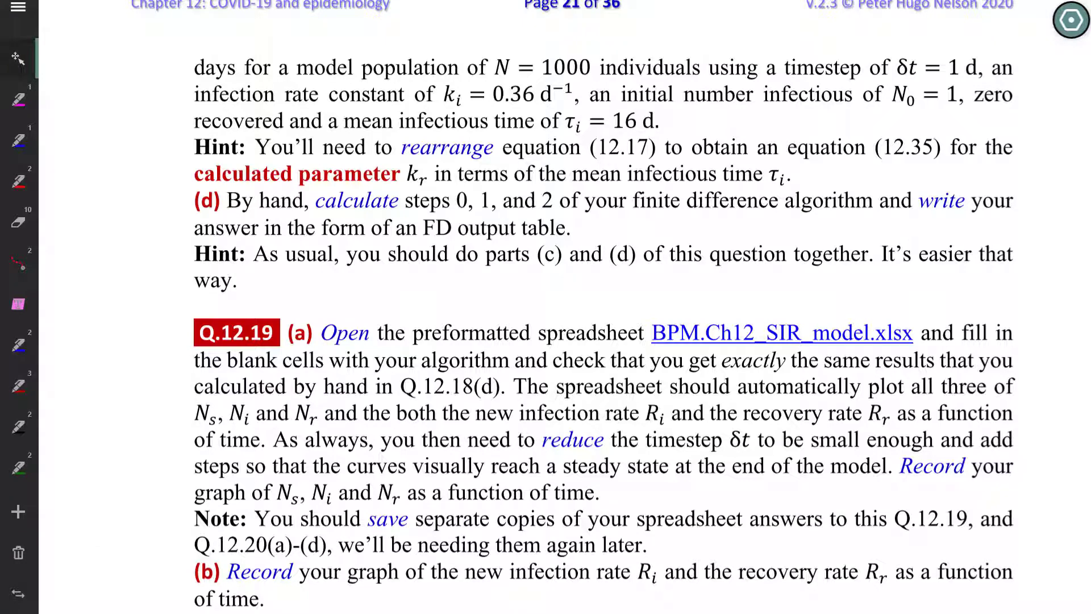
scroll(573, 307, "down", 1)
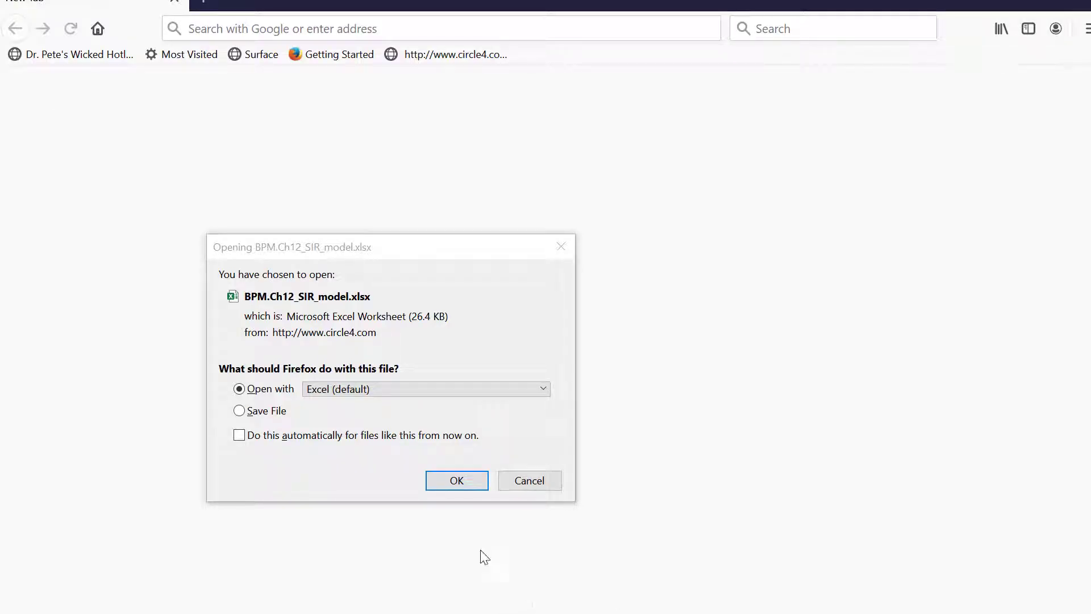
left_click(459, 481)
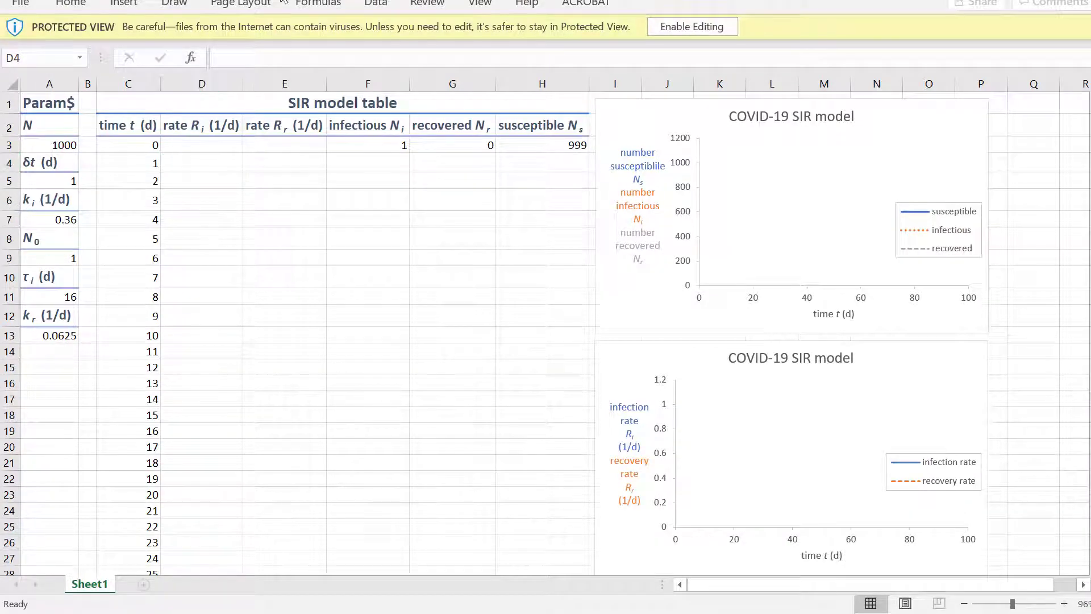
left_click(689, 31)
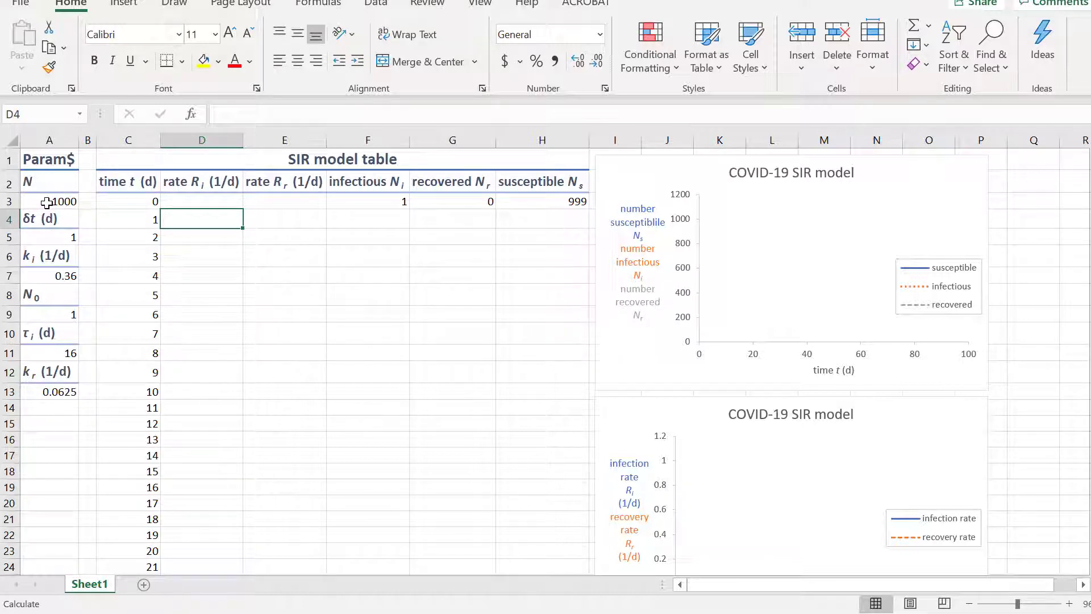
Step: Point out the Param$ heading, the whole parameter column A, and the N and δt values by selecting their cells
left_click(52, 165)
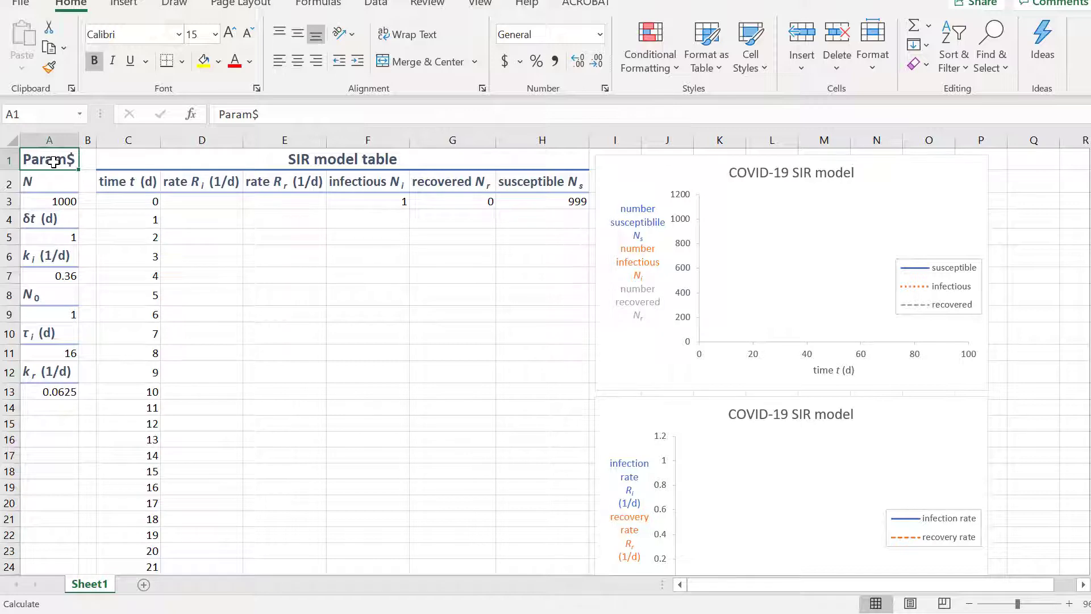
left_click(49, 206)
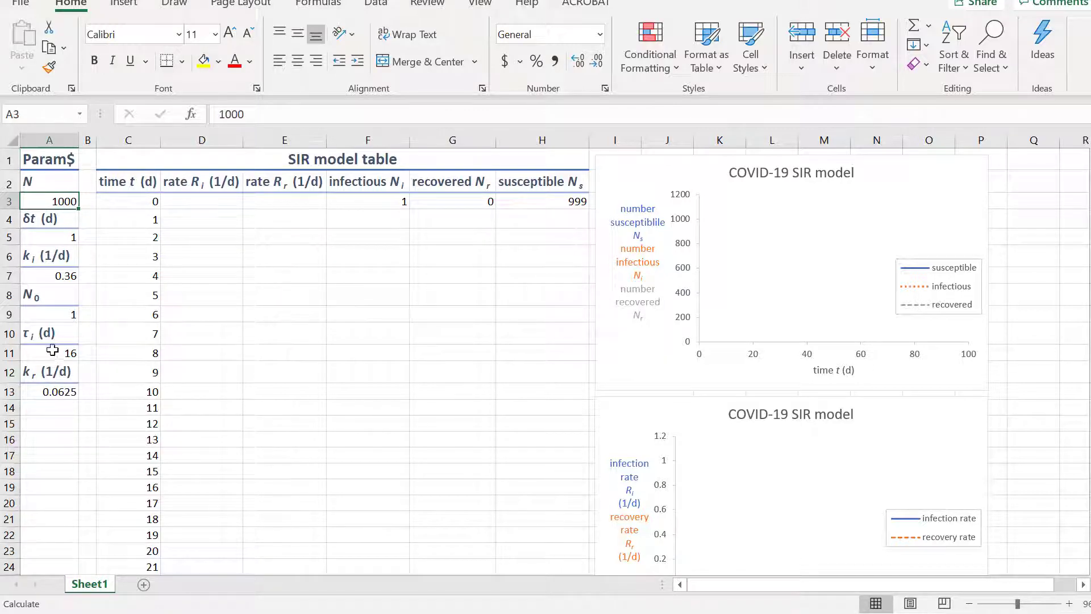
left_click(54, 141)
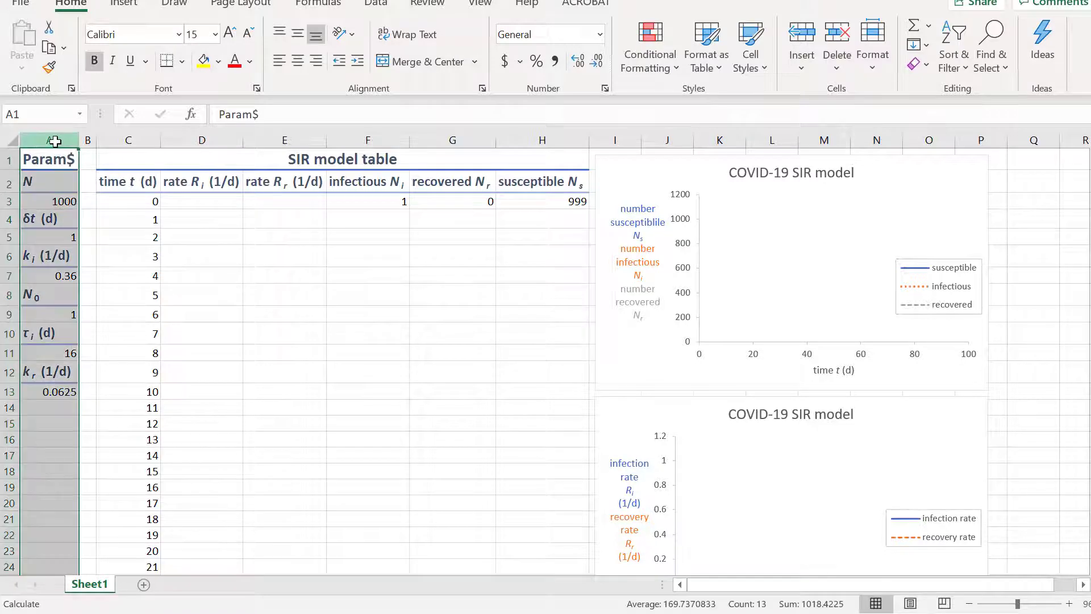
left_click(40, 202)
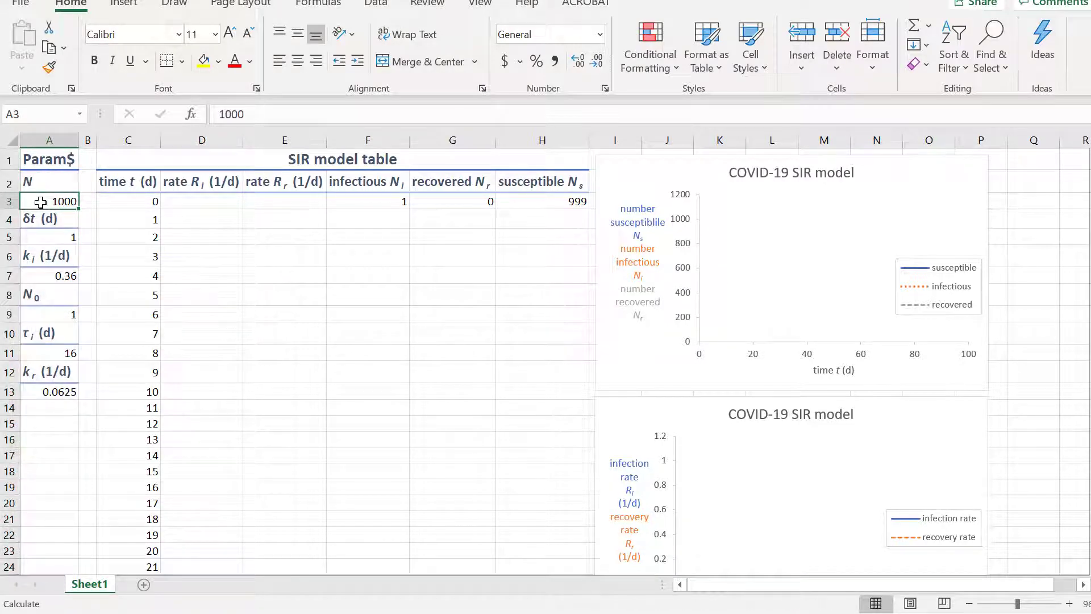
left_click(45, 238)
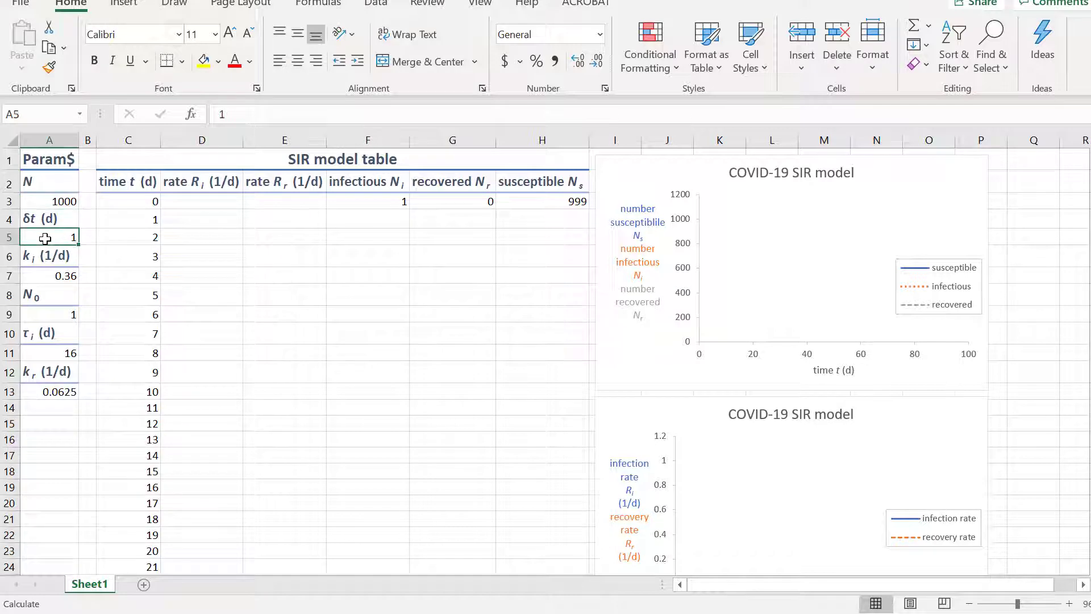
Step: Select the N label in A2 and its value in A3 alternately to compare the parameter's name with its value
left_click(45, 202)
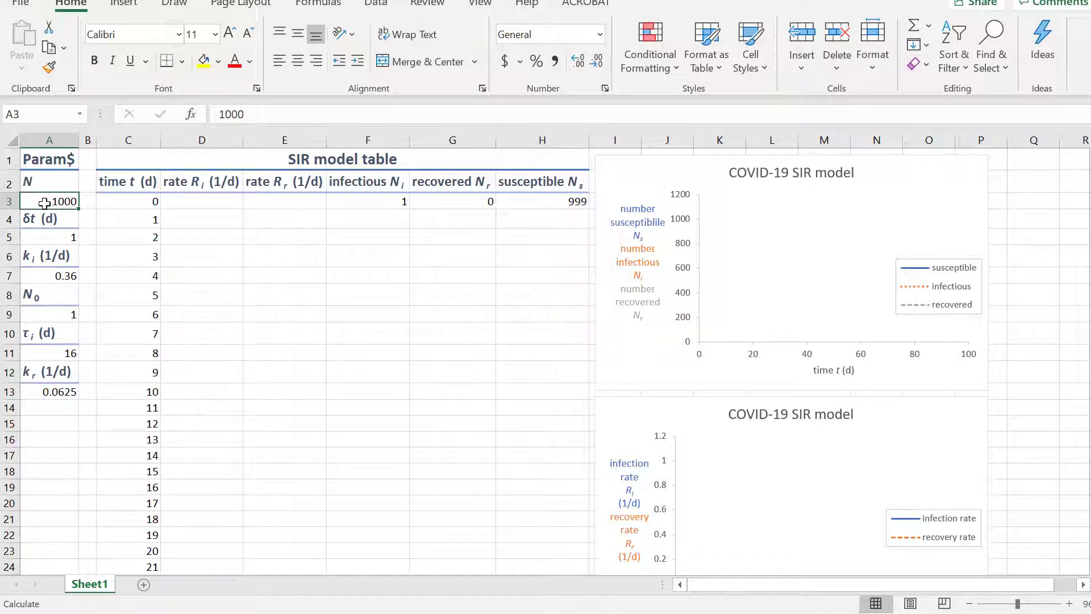
left_click(41, 182)
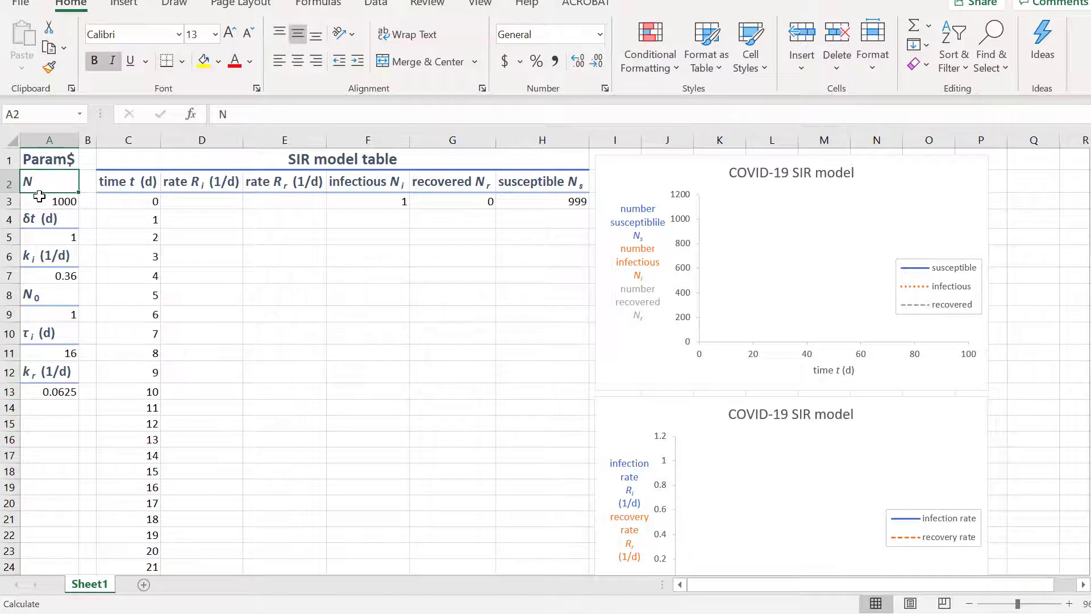
left_click(38, 203)
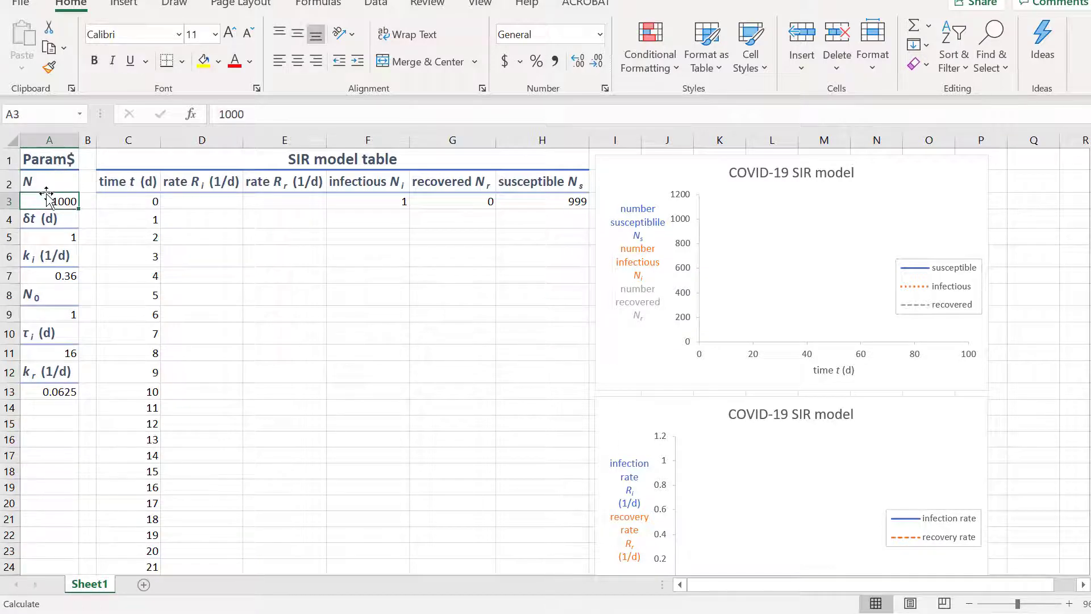
left_click(46, 183)
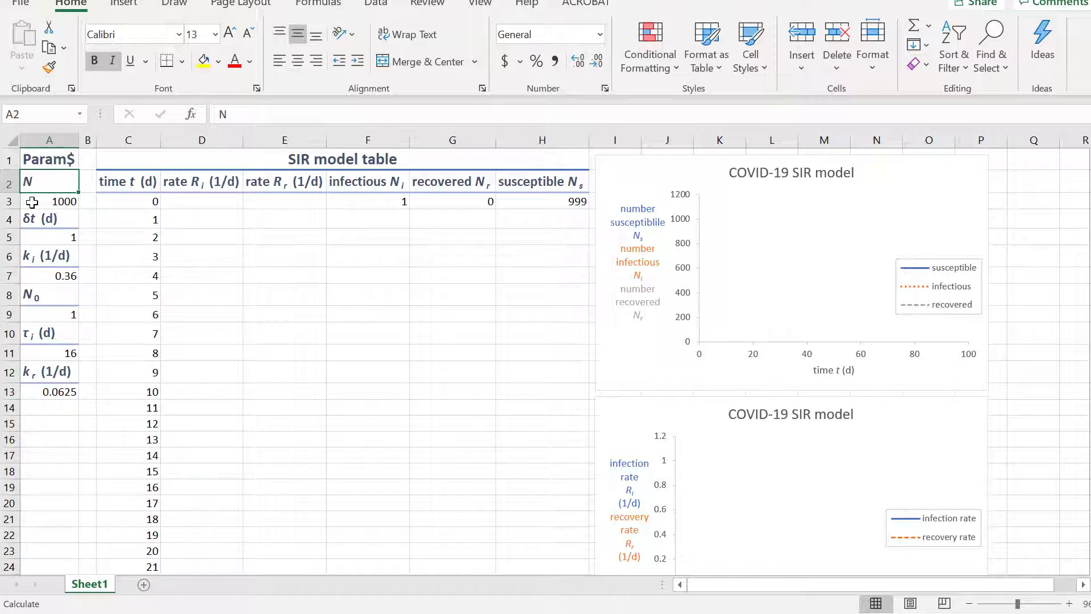
left_click(32, 202)
key("Up")
left_click(33, 203)
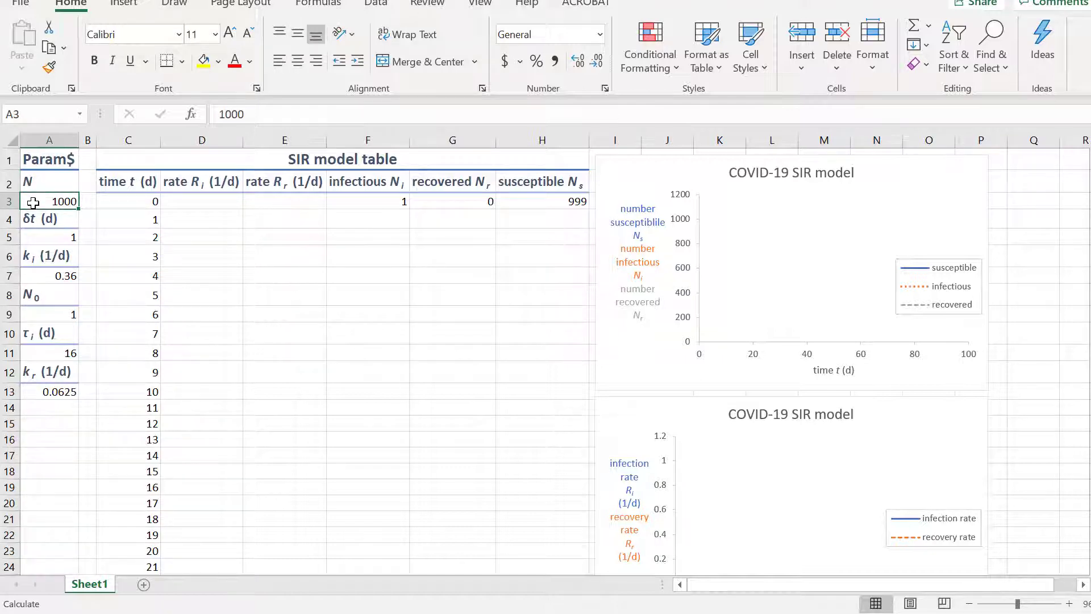
Step: Select the δt (d) label in A4 and its value in A5 to point out the timestep parameter
left_click(34, 238)
left_click(35, 221)
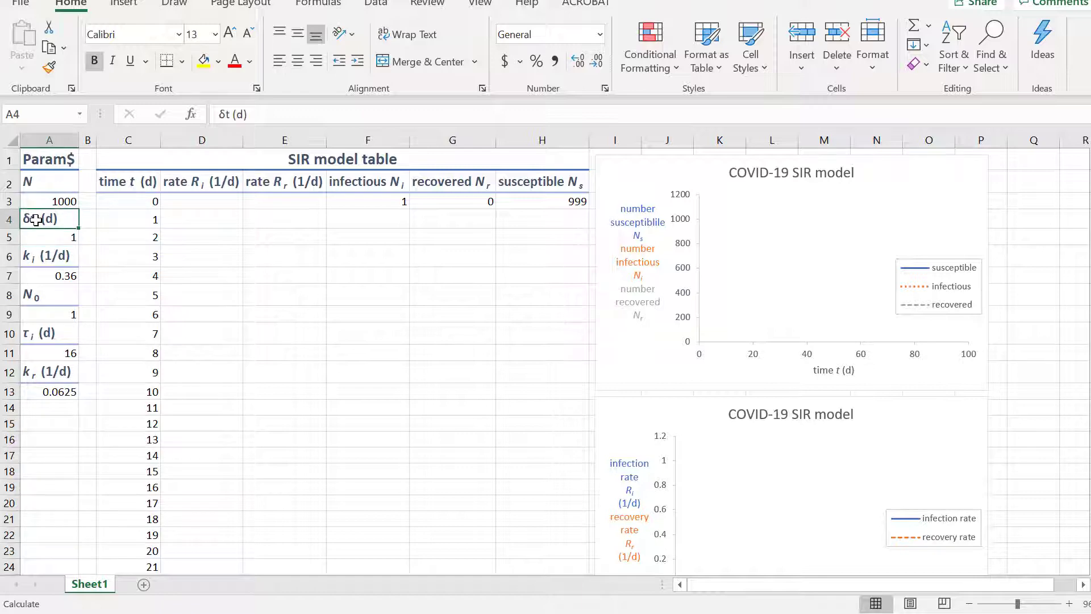
left_click(32, 238)
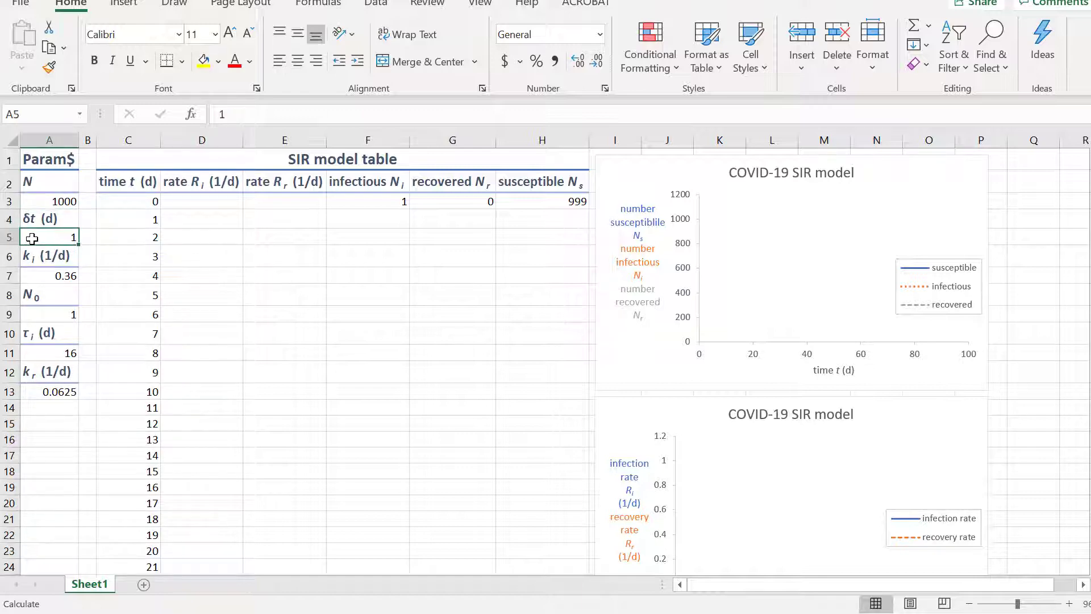
Step: Inspect the kᵢ value in A7, the N₀ value in A9, and the τᵢ value and label in A11 and A10
left_click(46, 275)
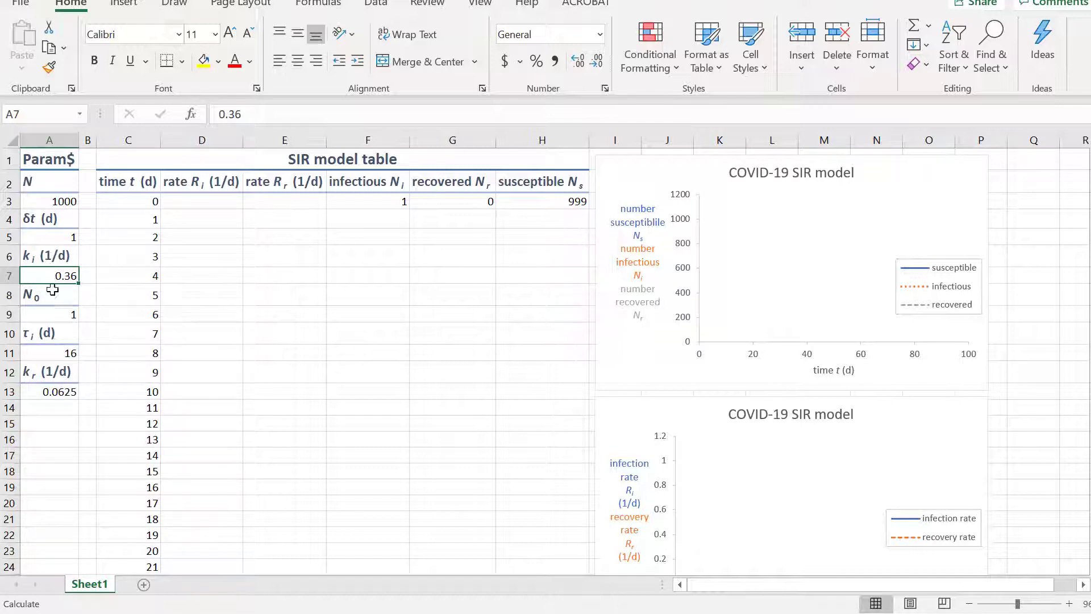
left_click(51, 314)
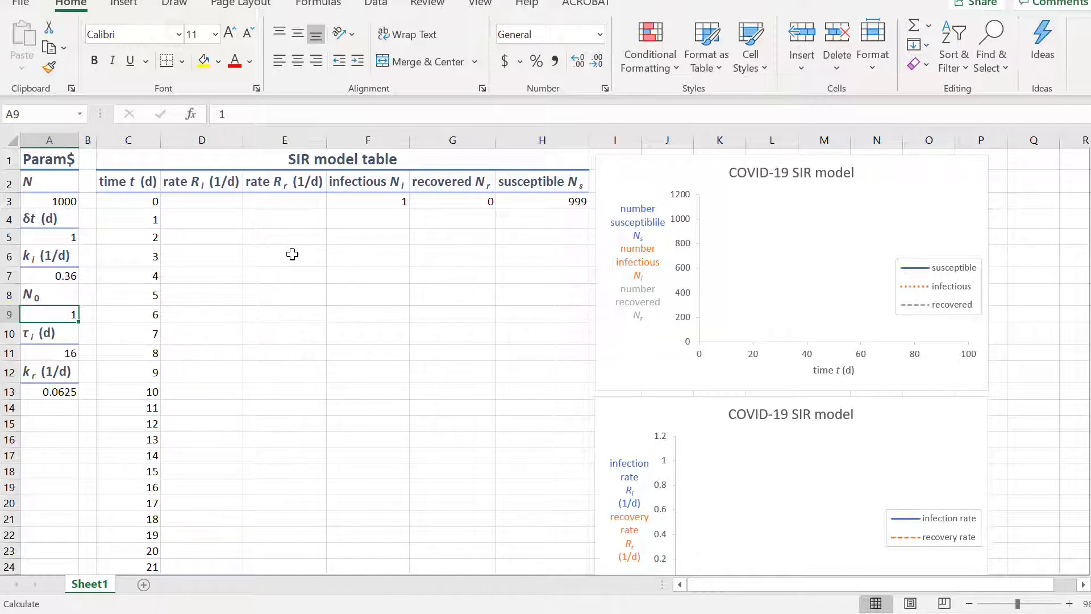
left_click(52, 353)
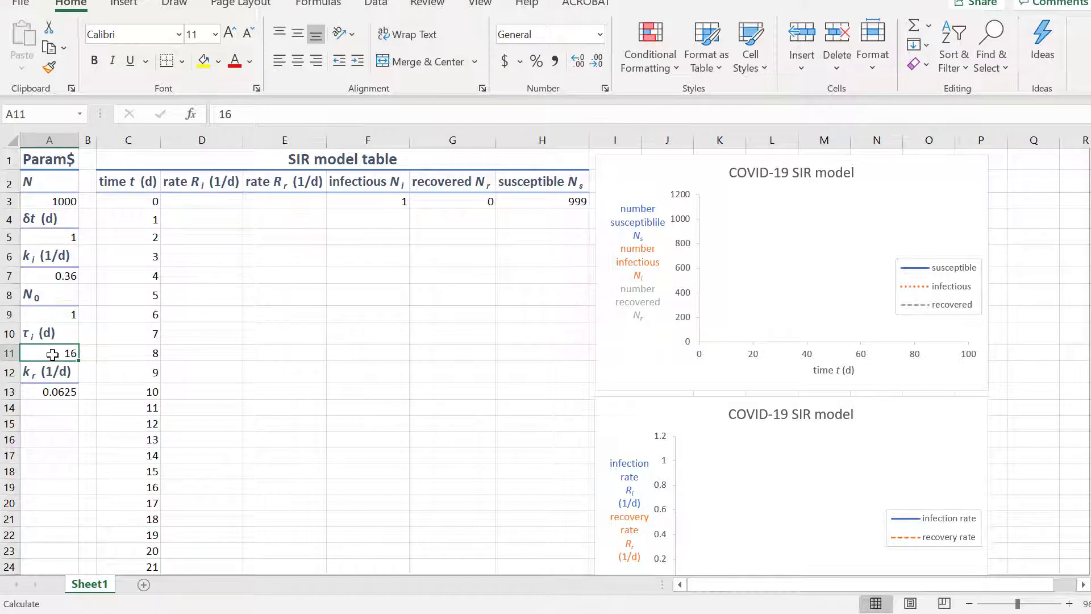
left_click(49, 333)
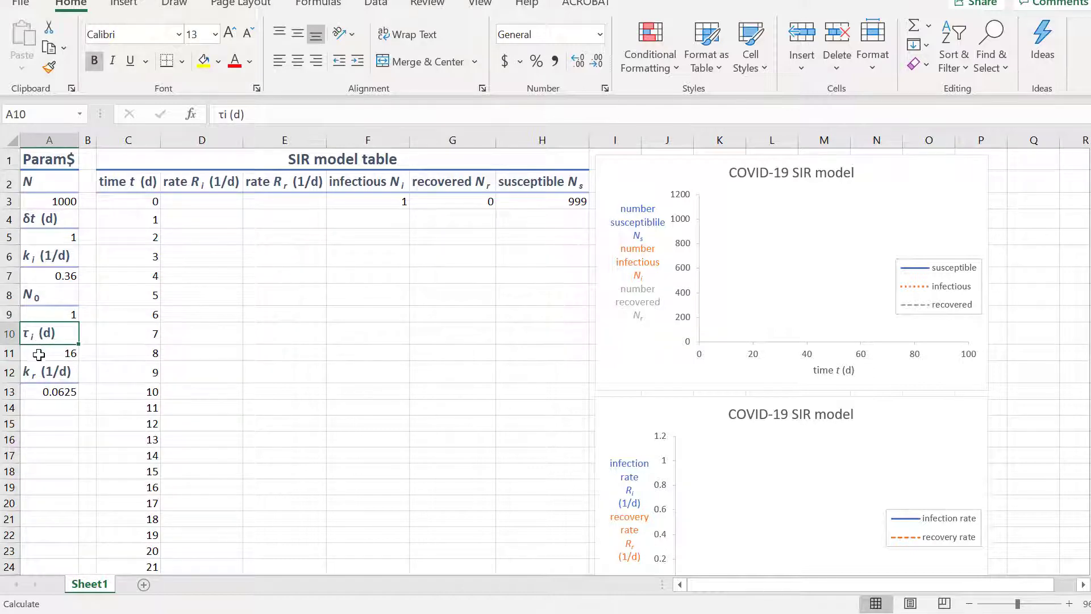
Step: Inspect the τᵢ value in A11 and the formula behind the kᵣ value in A13
left_click(39, 354)
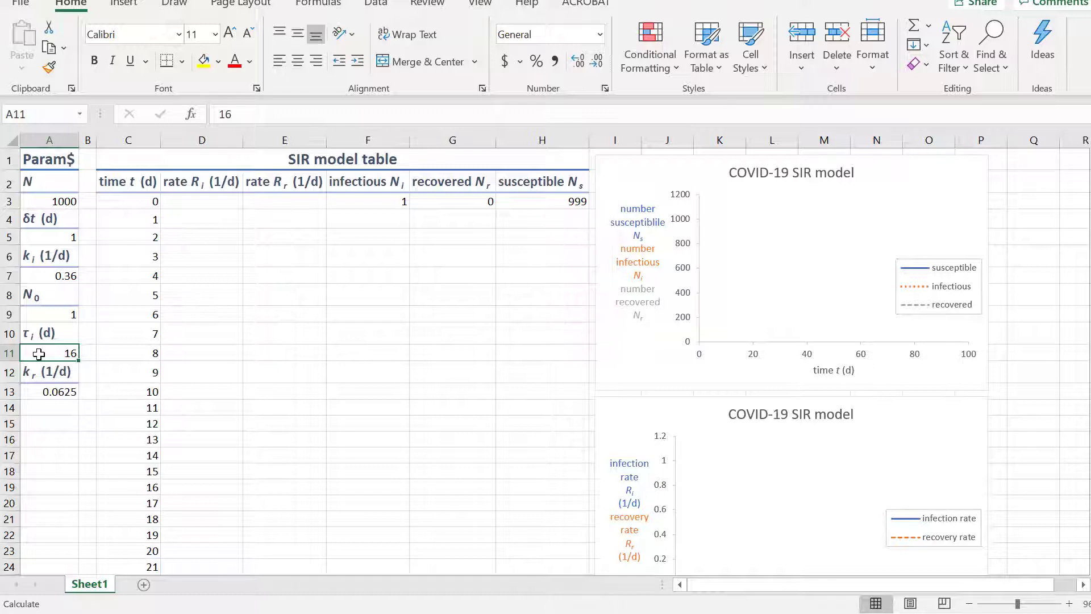
left_click(38, 393)
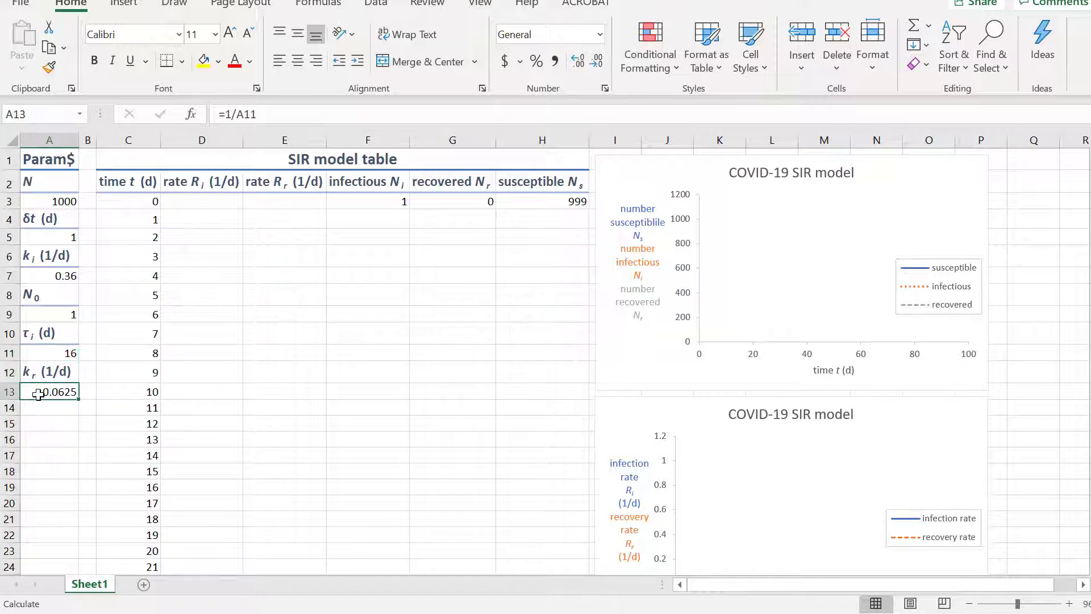
left_click(312, 114)
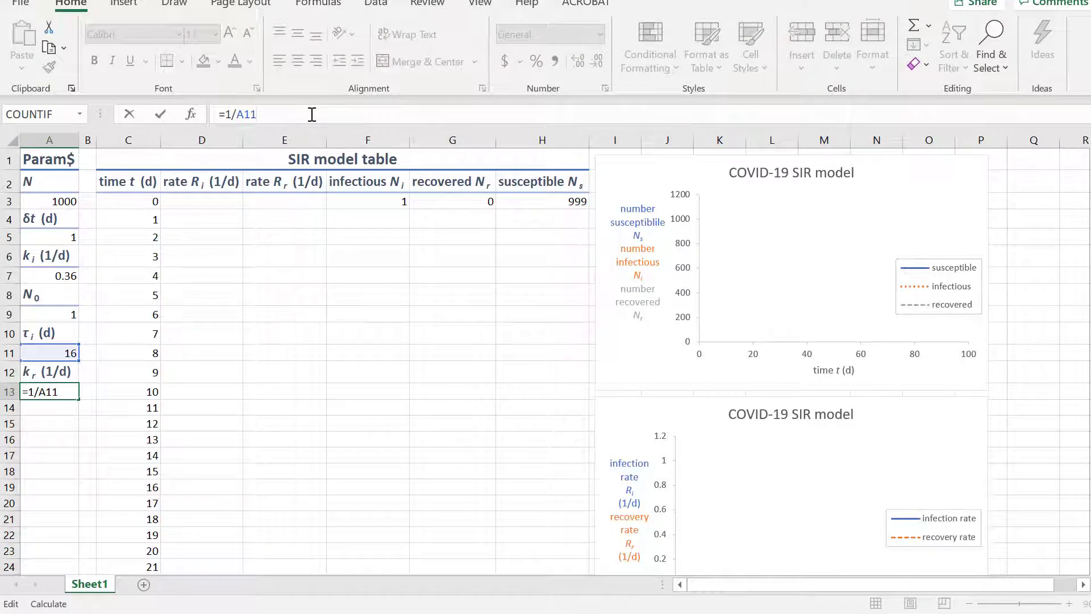
left_click(47, 422)
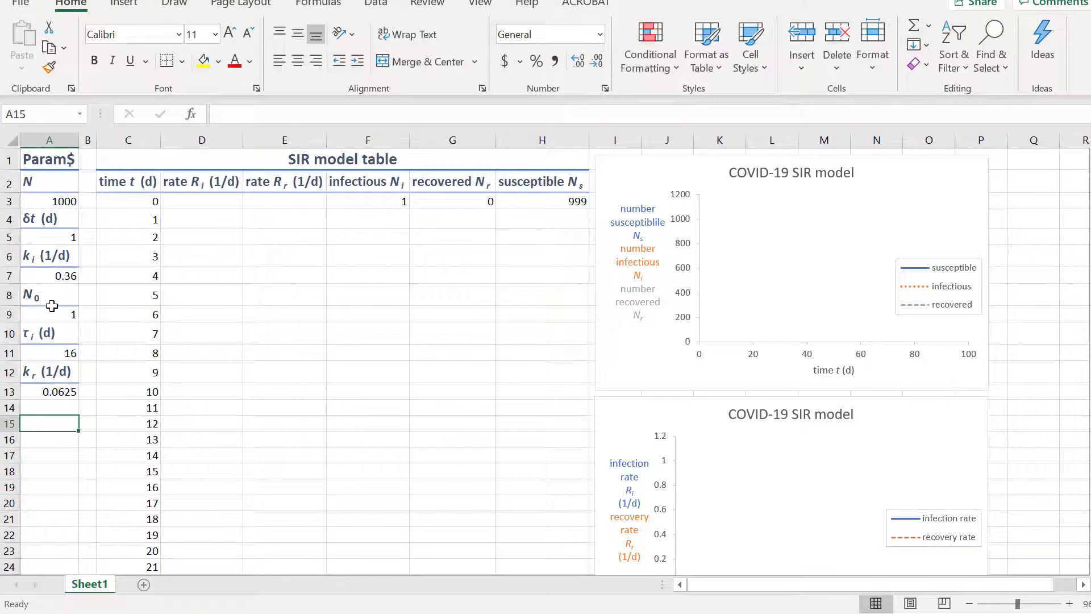
Step: Point out the SIR model table's columns one after another, from time t through both rates to infectious, recovered and susceptible
left_click(138, 203)
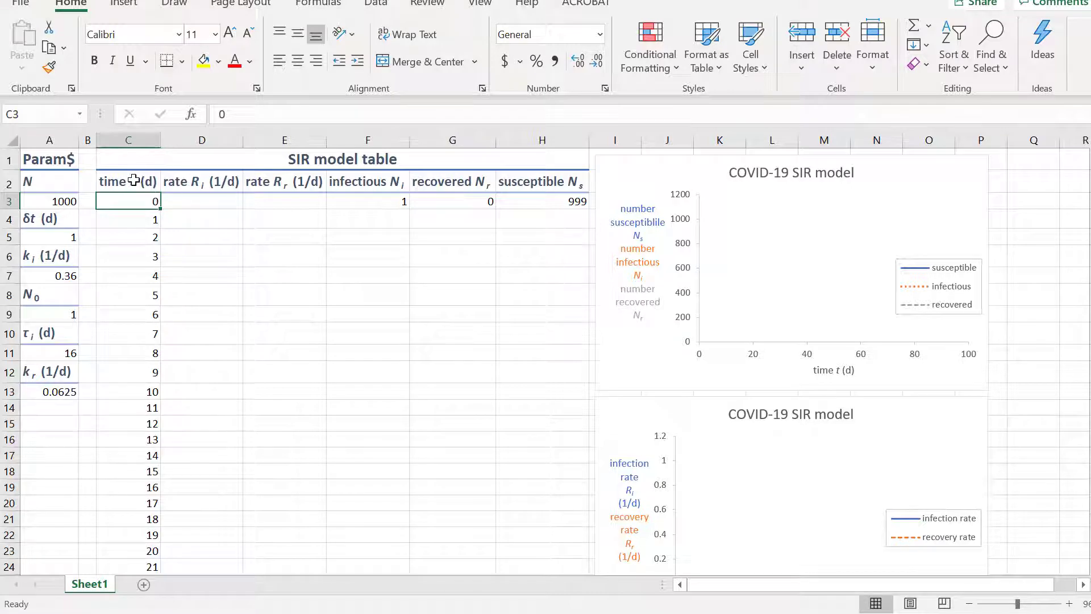
left_click(132, 181)
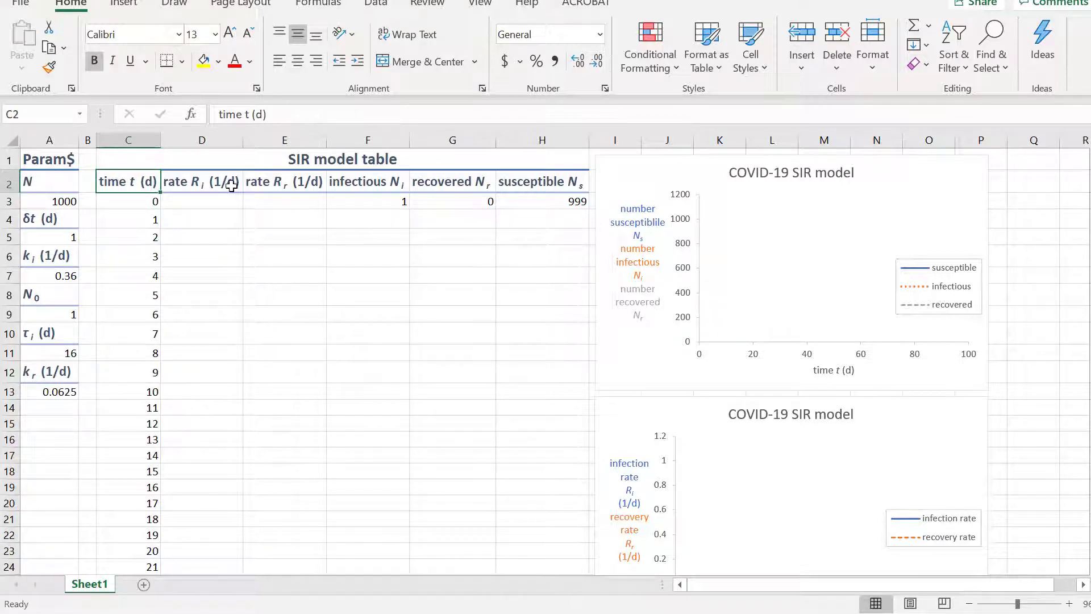
left_click(232, 186)
left_click(128, 140)
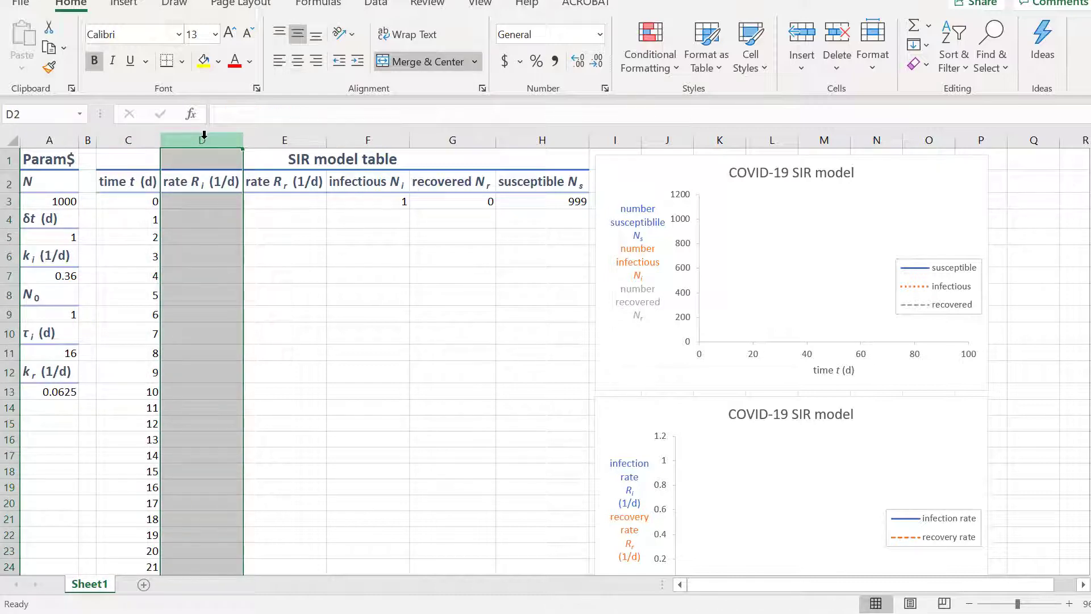
left_click(284, 140)
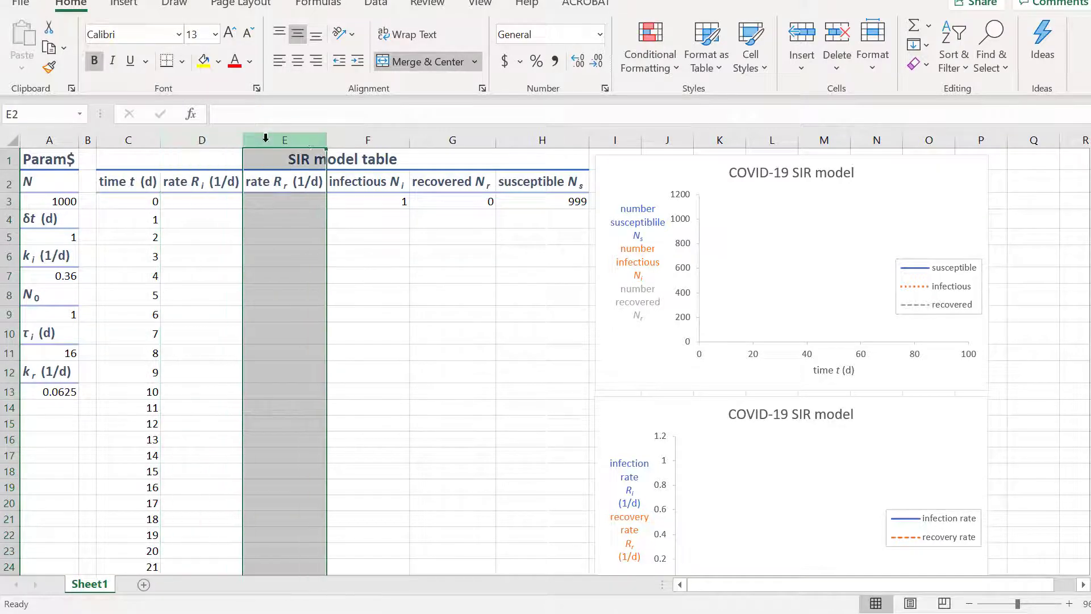
left_click(363, 140)
left_click(445, 153)
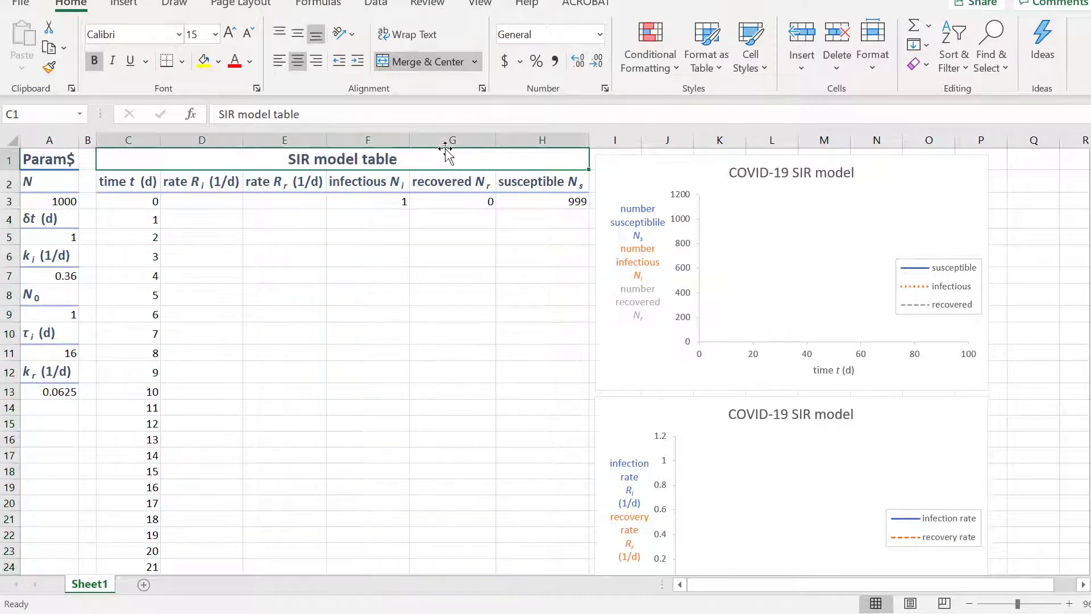
left_click_drag(472, 139, 526, 138)
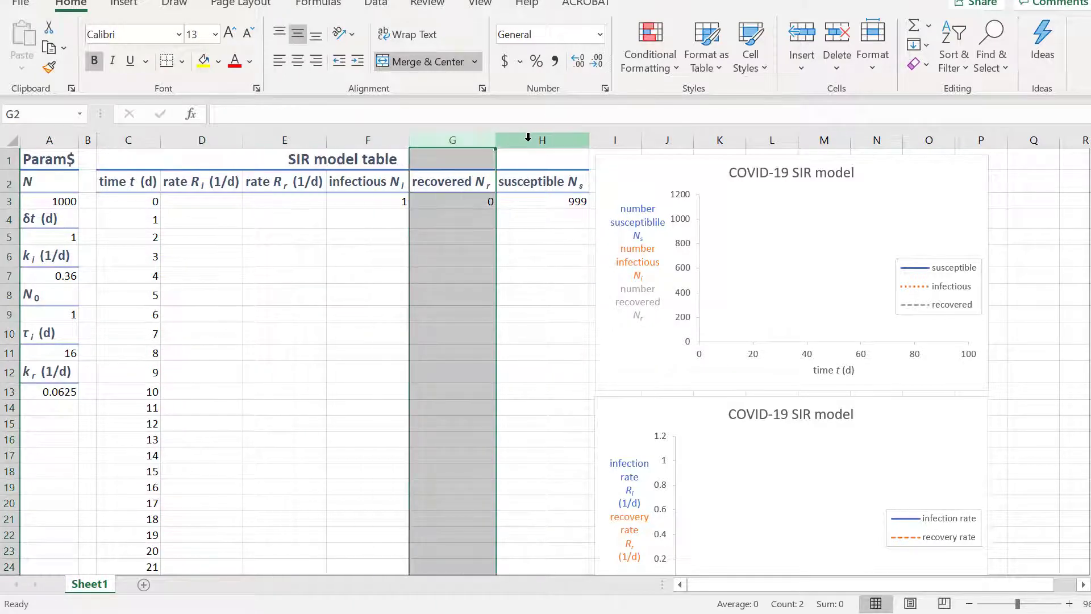
left_click(528, 138)
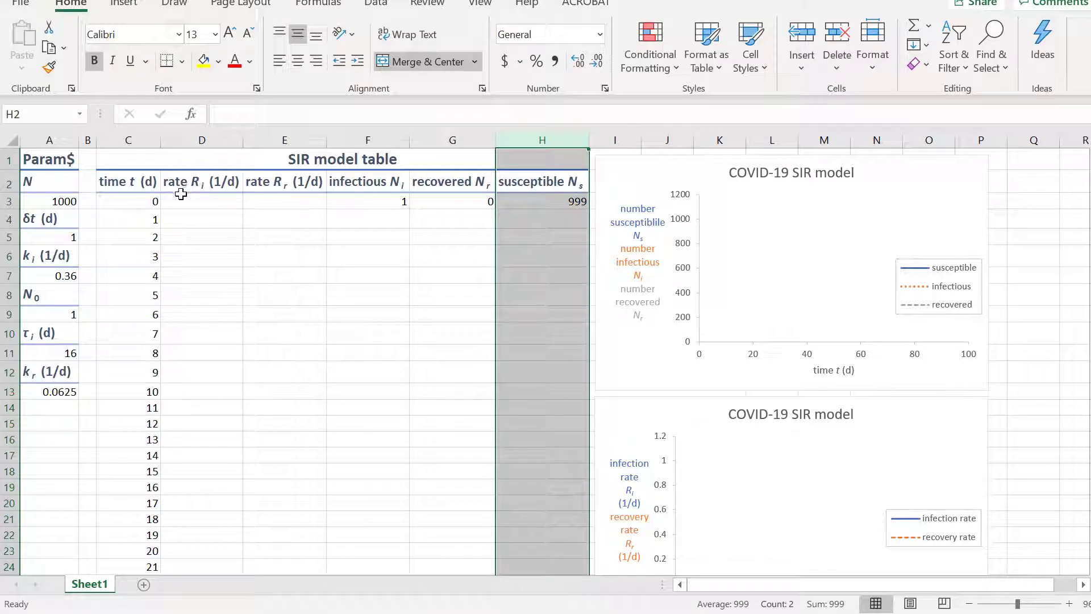
Step: Point out the time cell C3 and the two rate cells D3 and E3 in the table's initial row
left_click(196, 204)
left_click(149, 200)
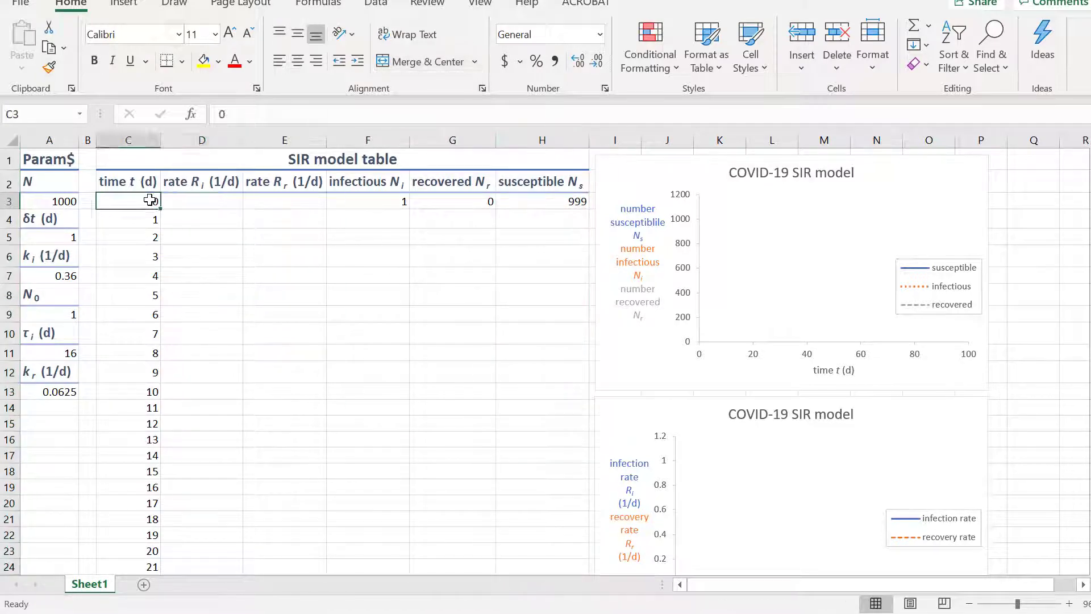
left_click(188, 203)
left_click(262, 204)
left_click(197, 200)
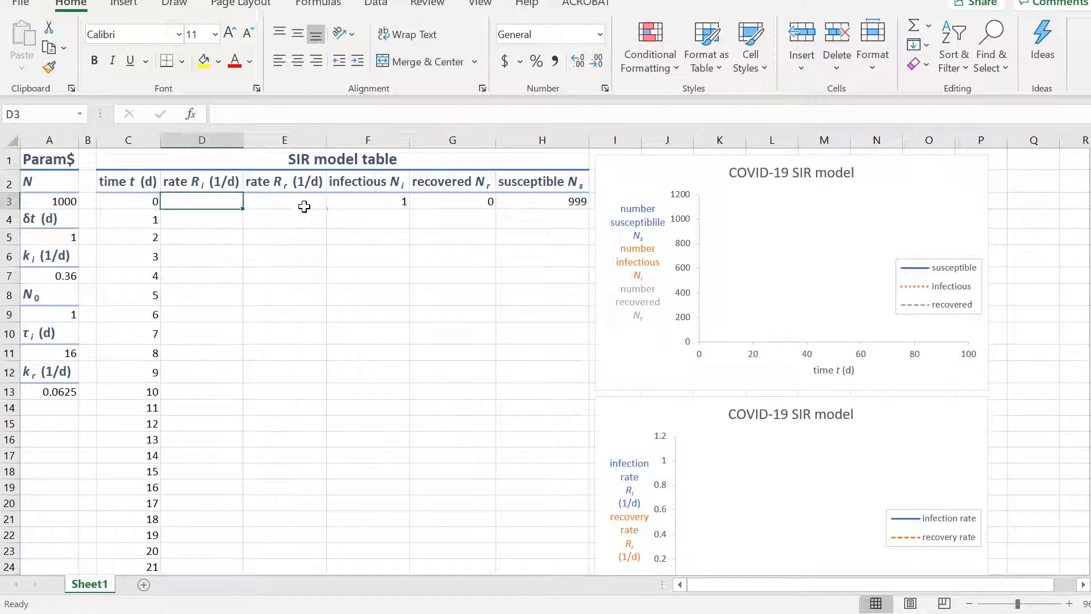
left_click(301, 204)
Step: Inspect the initial infectious, recovered and susceptible entries in F3, G3 and H3, showing the cell references in the F3 and H3 formulas
left_click(369, 205)
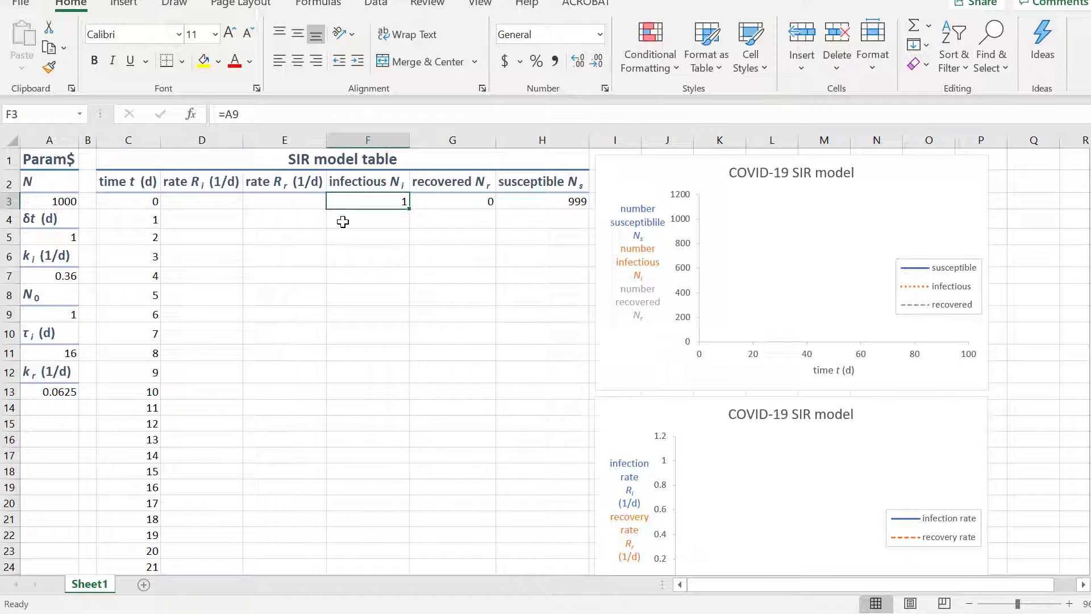
left_click(283, 118)
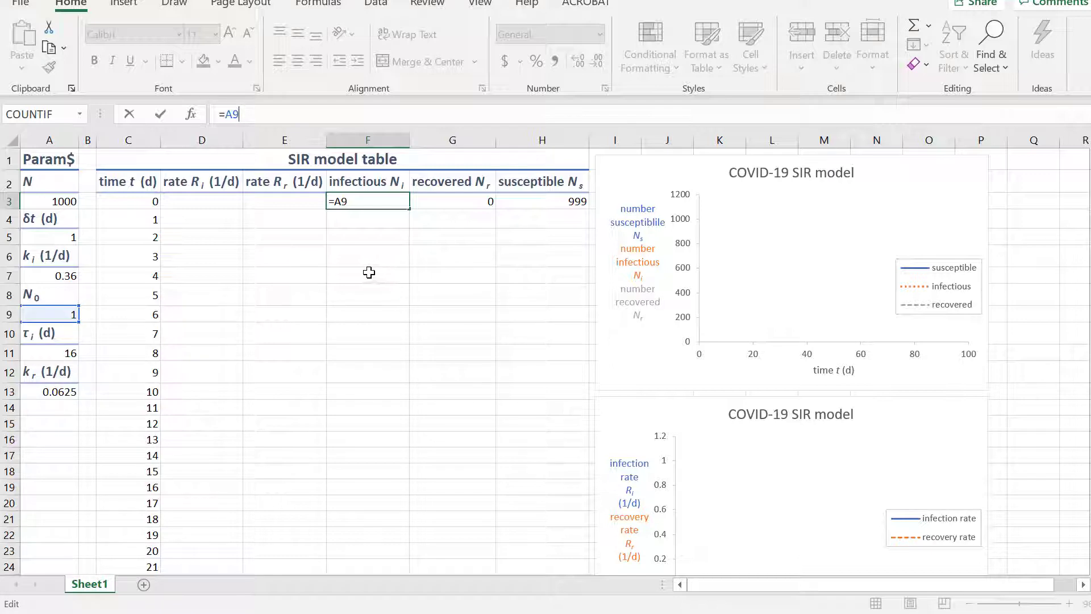
key("ctrl+Return")
left_click(446, 203)
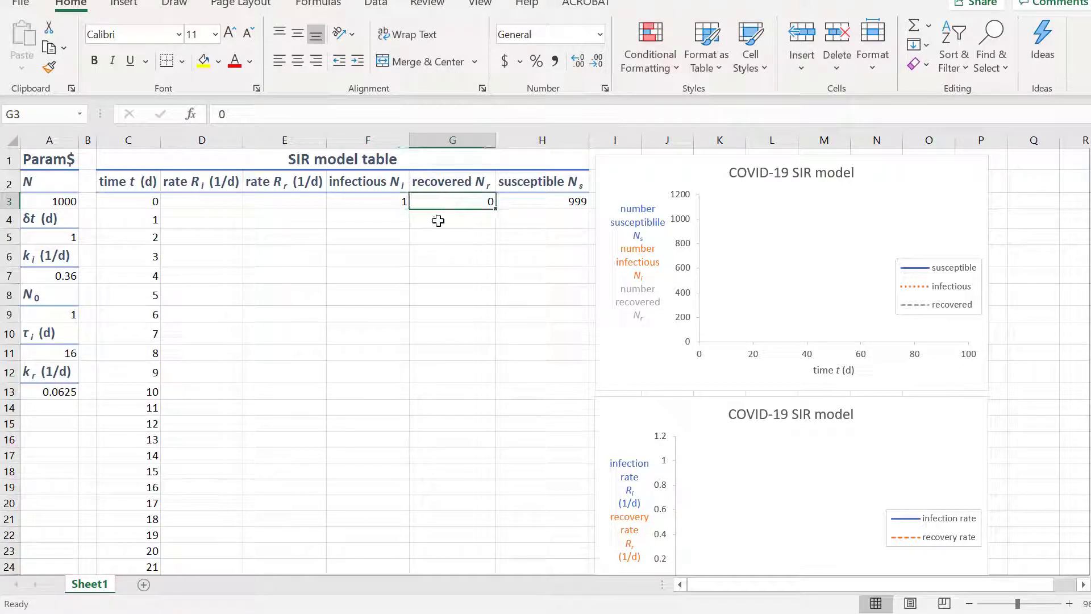
left_click(574, 202)
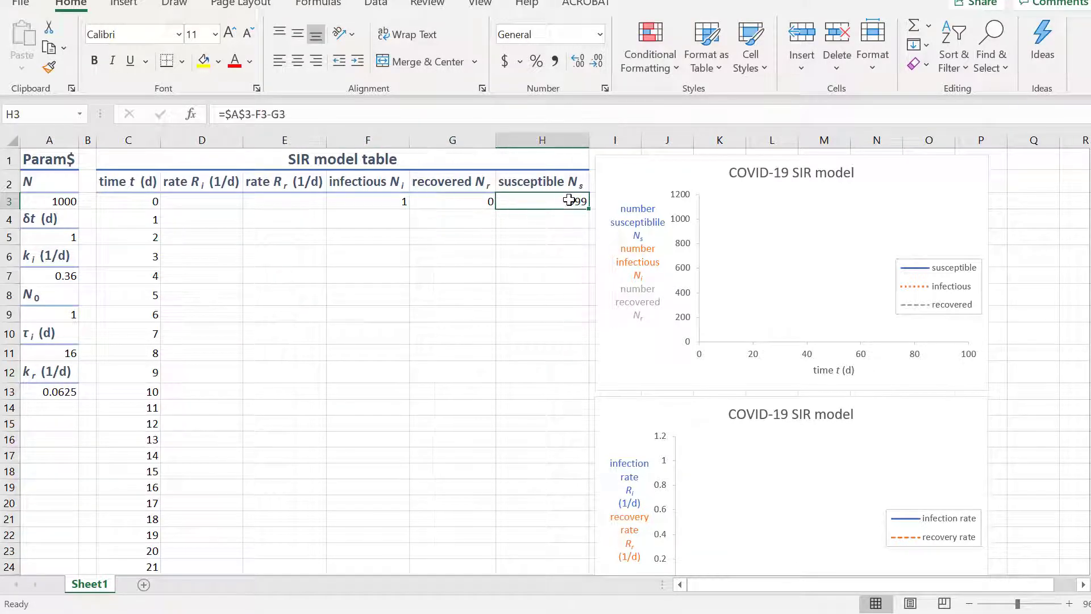
left_click(380, 111)
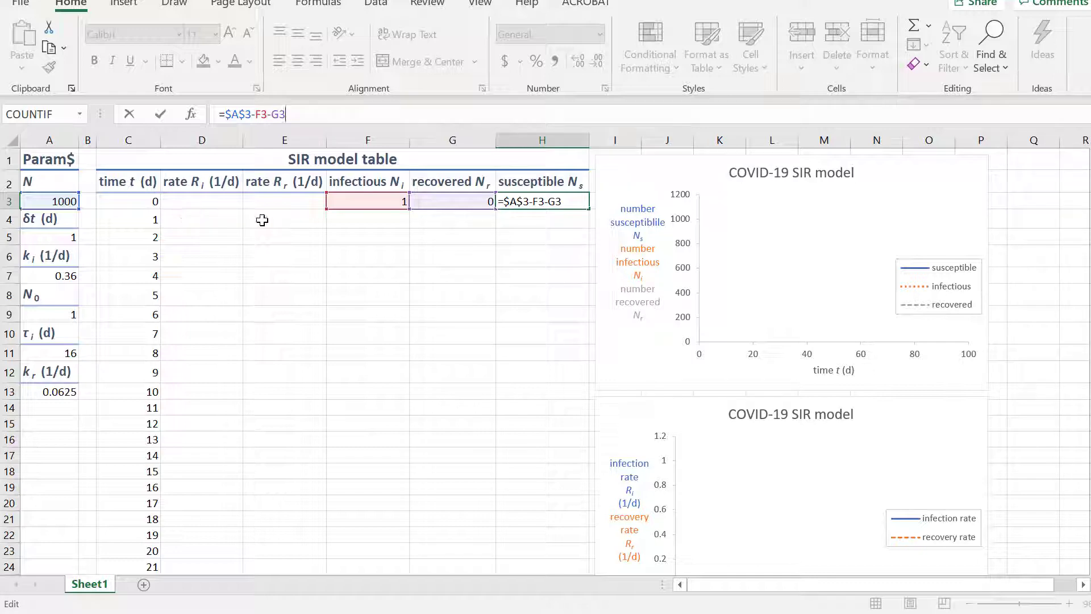
Step: Enter the infection rate formula =$A$7*F3*H3/$A$3 in D4, with absolute references to kᵢ and N
left_click(212, 217)
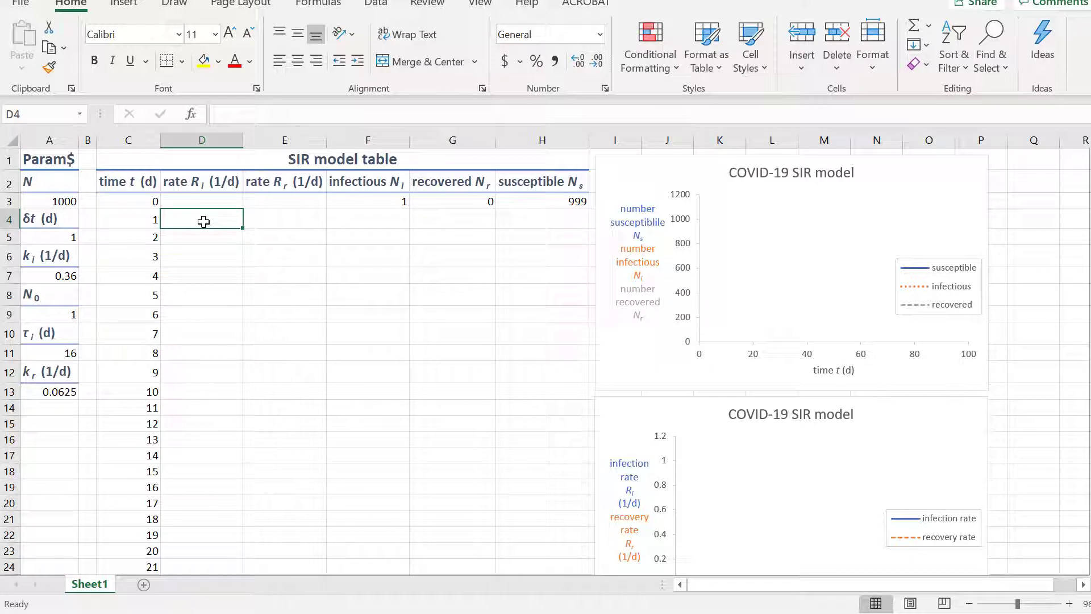
scroll(203, 221, "down", 1, "ctrl")
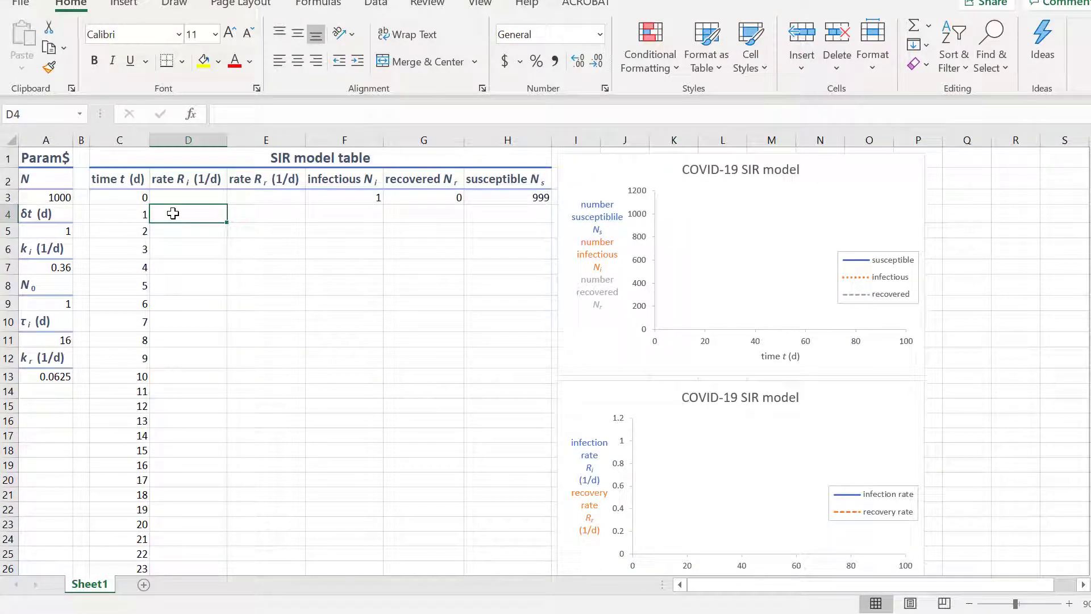
type("=")
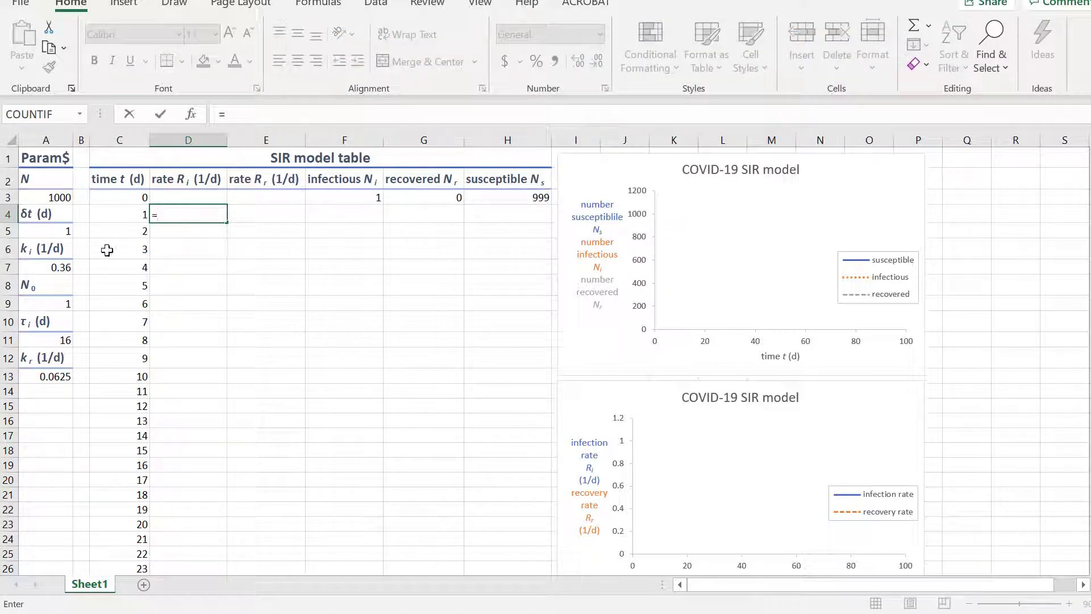
left_click(45, 267)
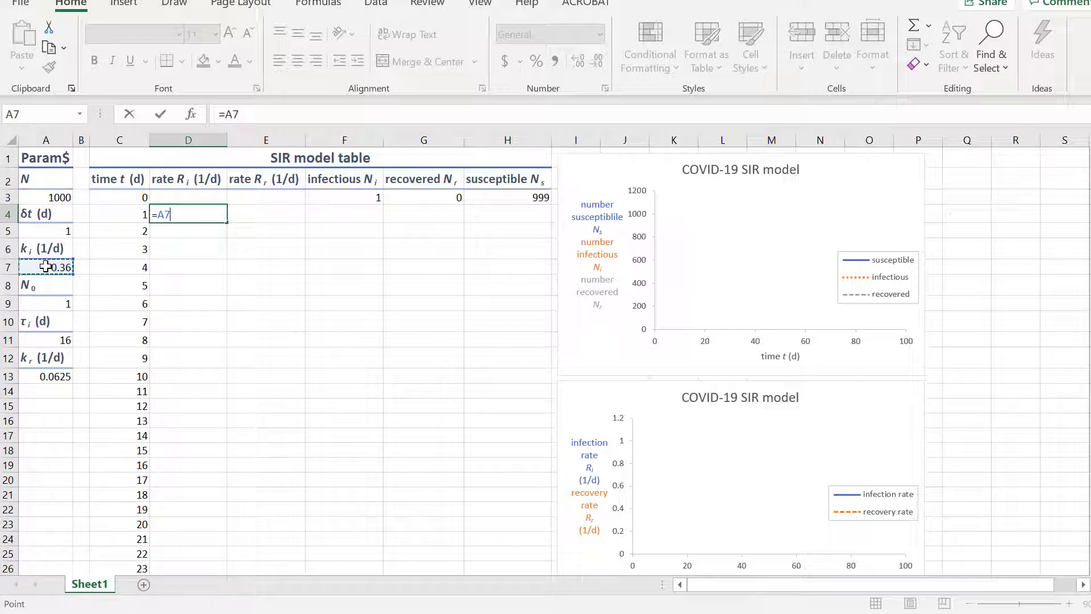
key("F4")
type("*")
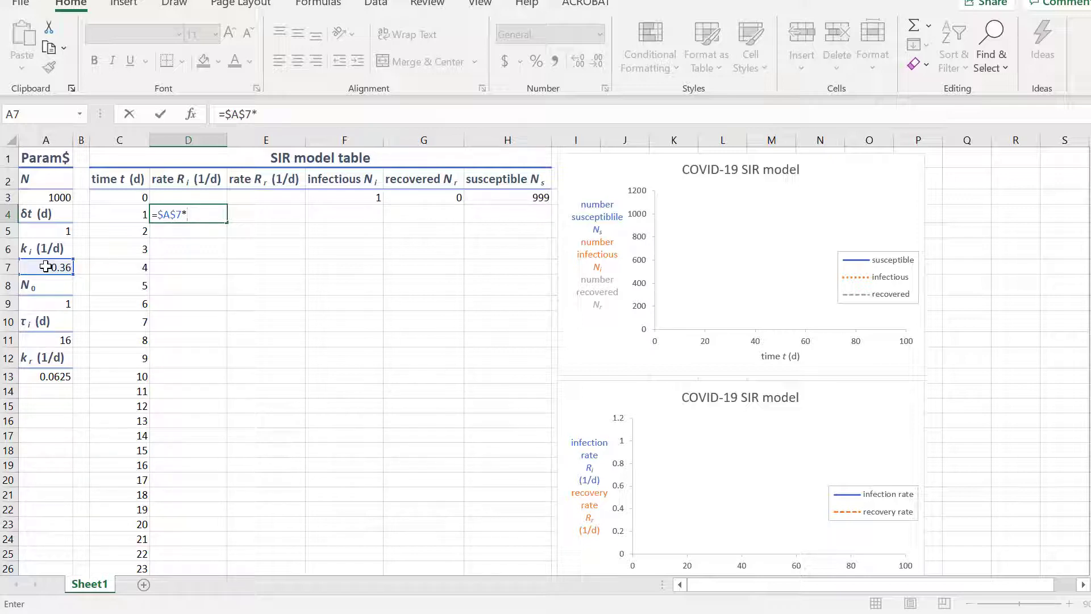
left_click(350, 197)
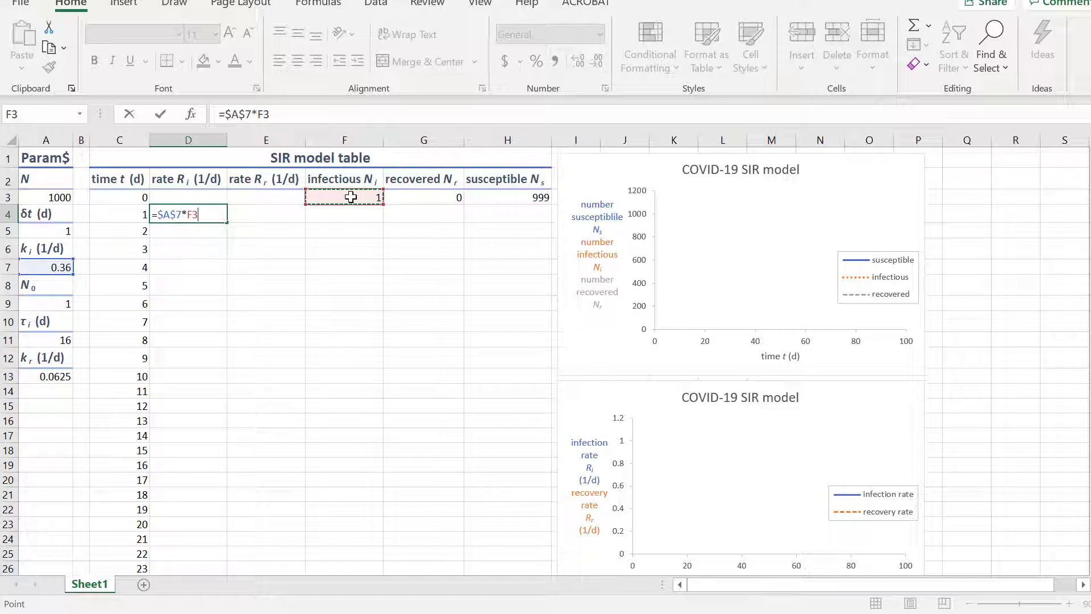
type("*")
left_click(501, 193)
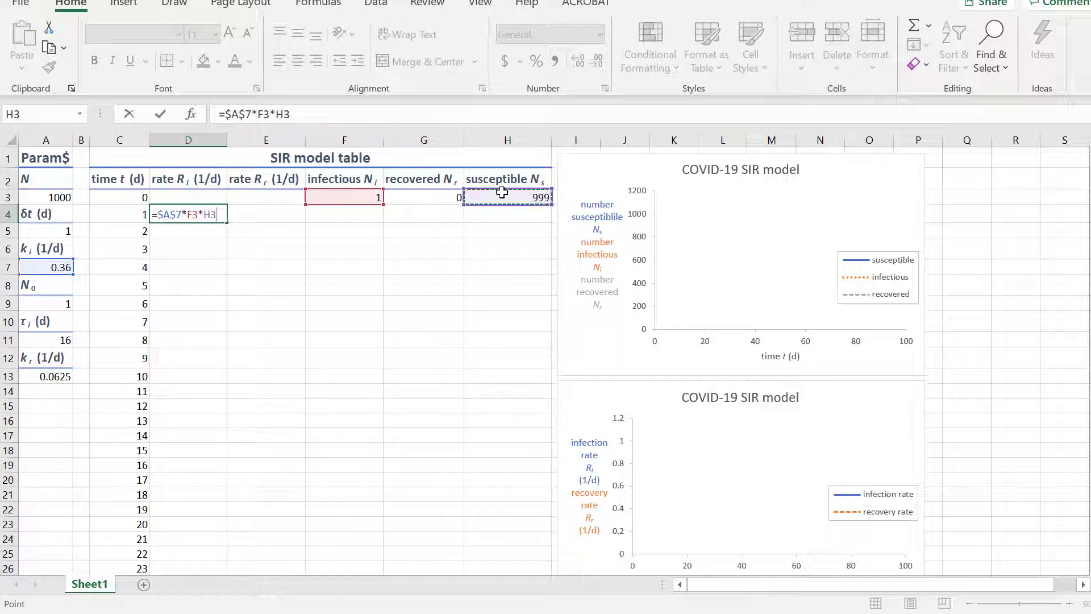
type("/")
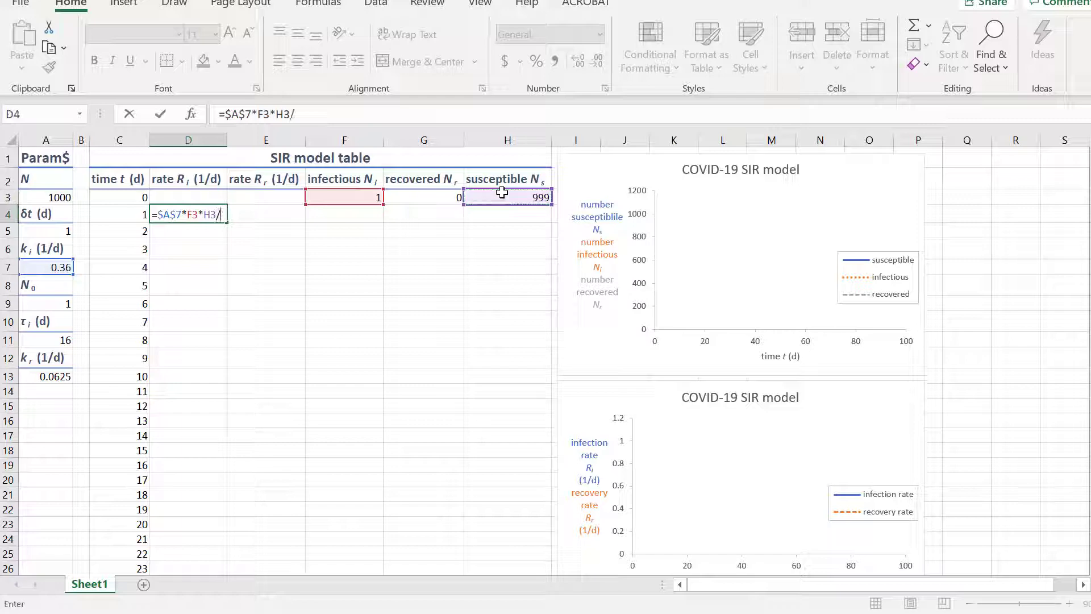
left_click(37, 194)
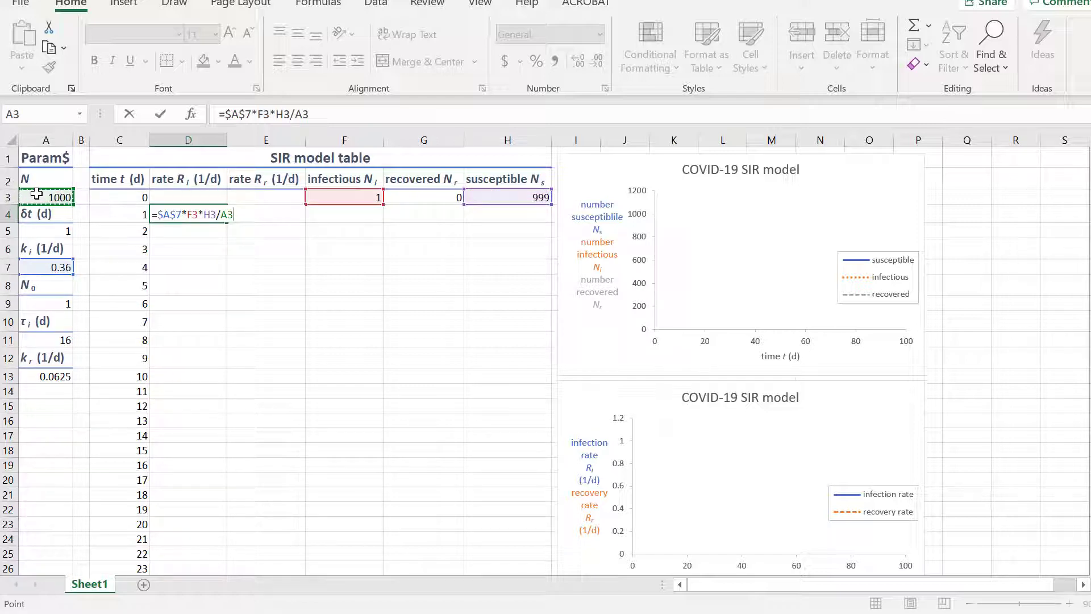
key("F4")
key("Return")
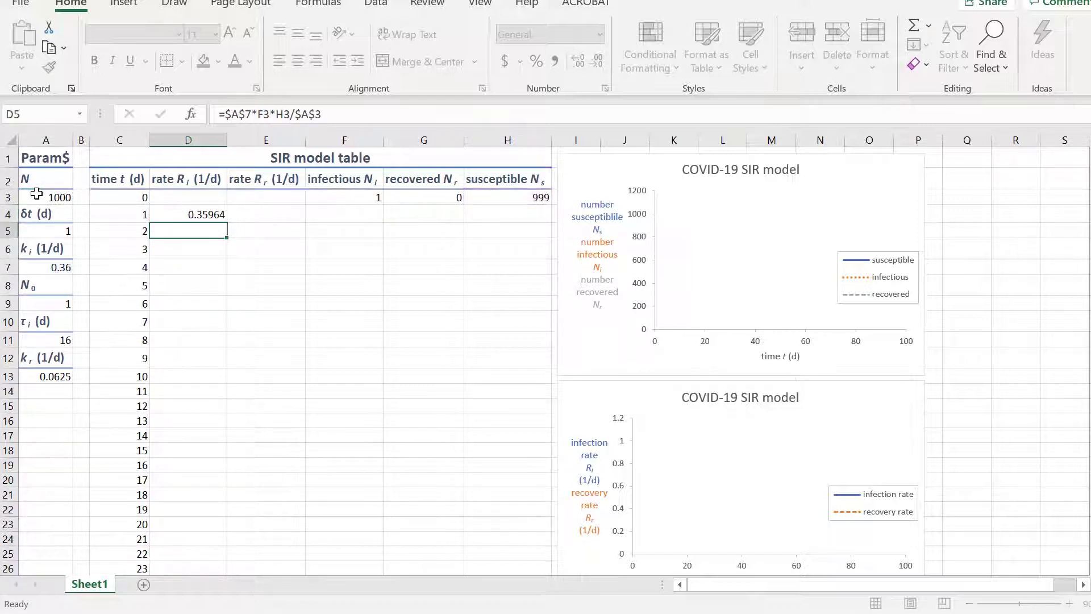
Step: Enter the recovery rate formula =$A$13*F3 in E4, with an absolute reference to kᵣ
left_click(254, 215)
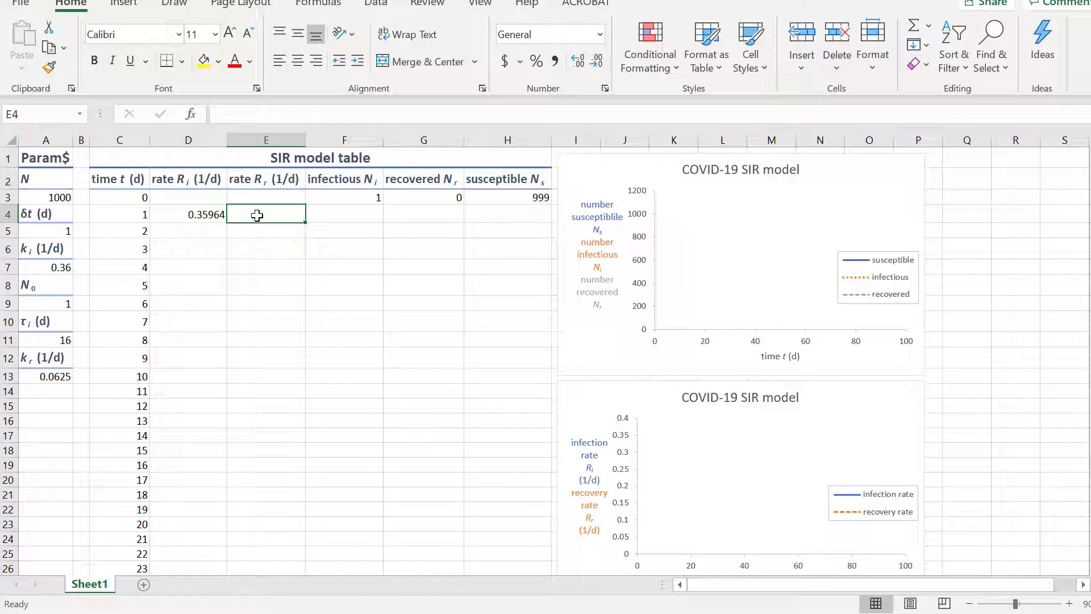
type("=")
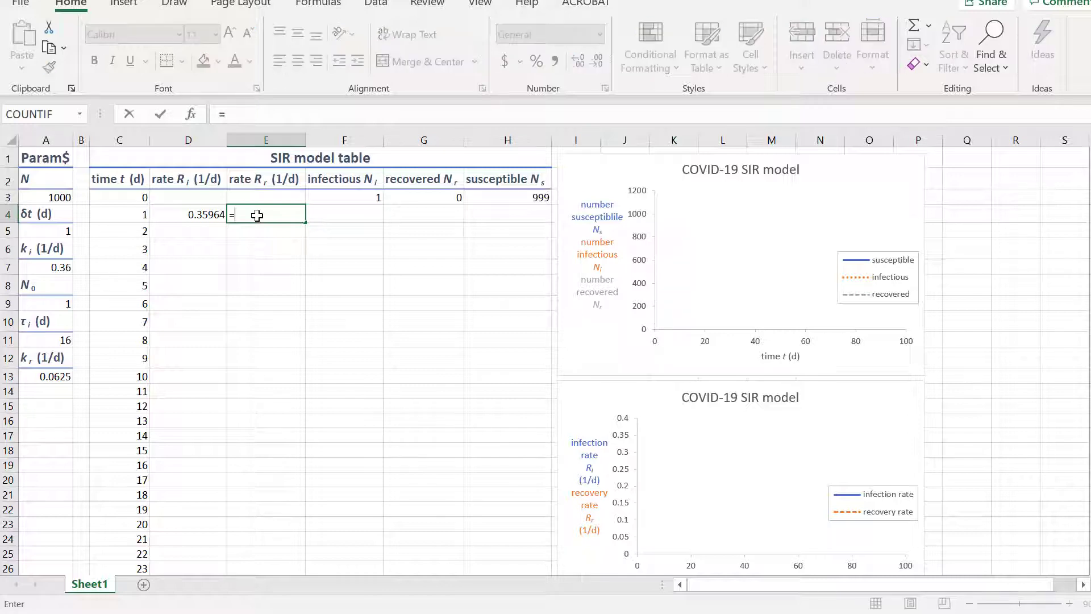
left_click(43, 374)
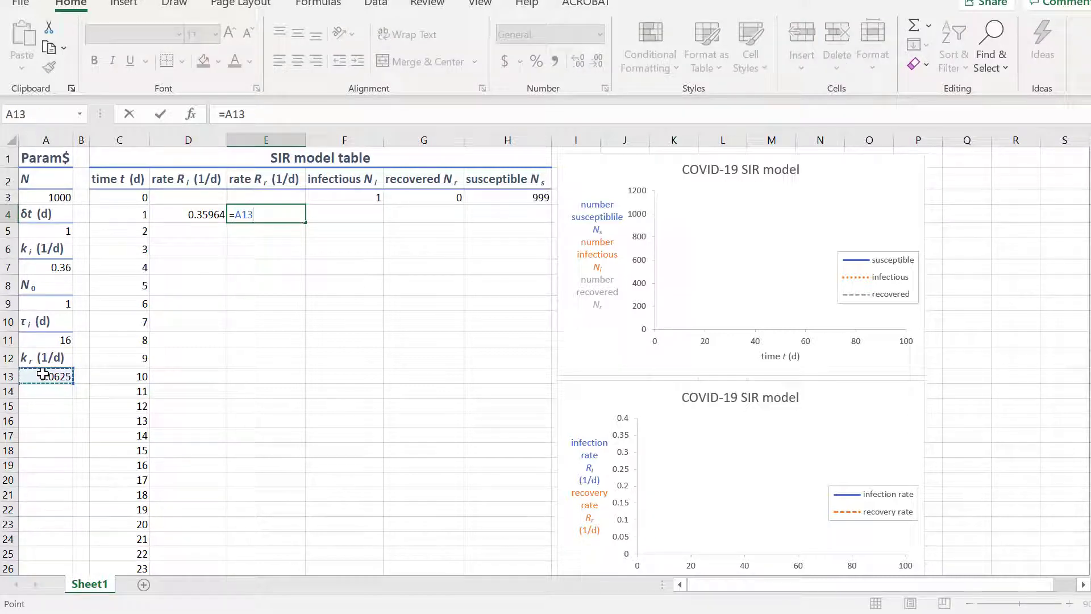
key("F4")
type("*")
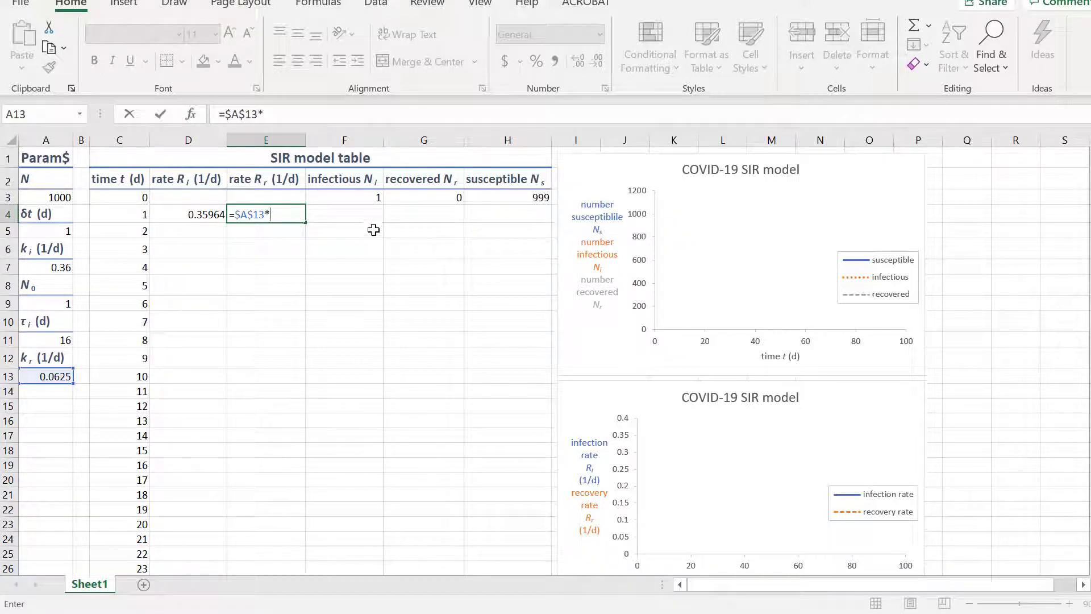
left_click(370, 198)
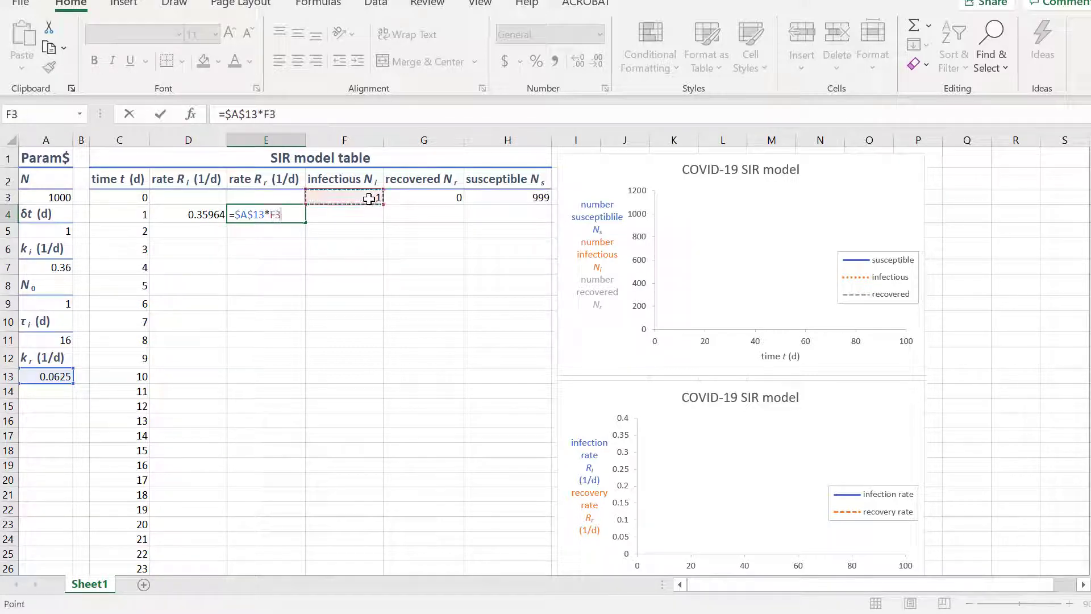
key("Return")
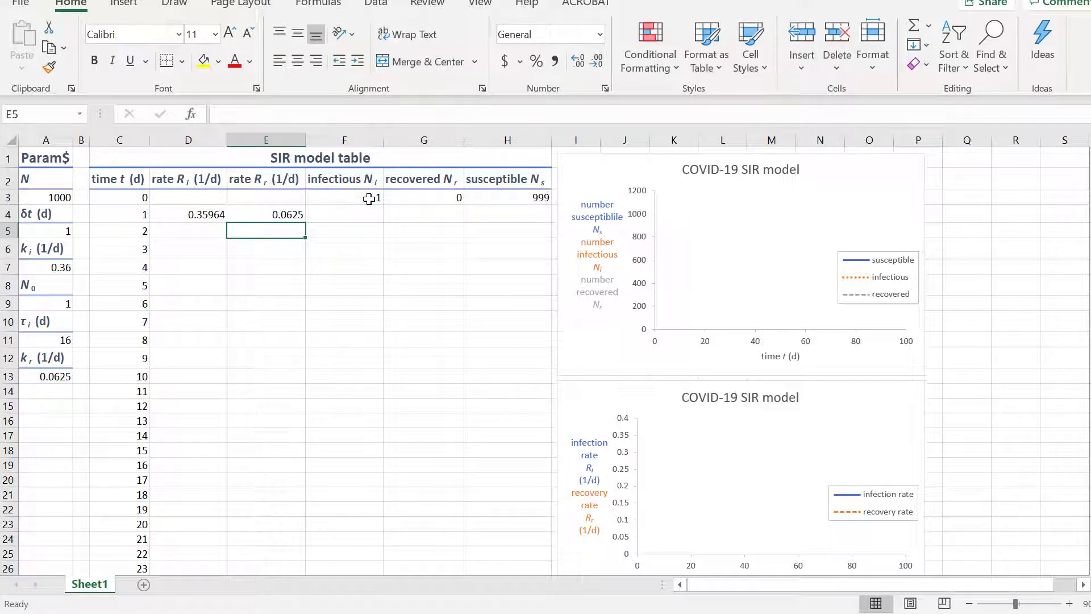
Step: Enter the infectious number formula =F3+(D4-E4)*$A$5 in F4, with an absolute reference to δt
left_click(350, 211)
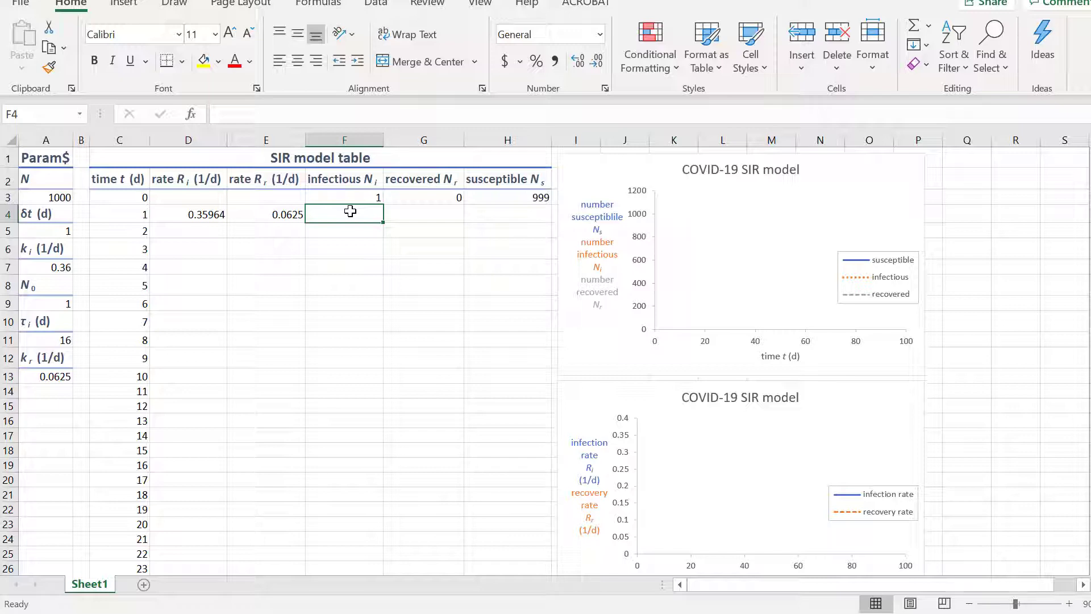
type("=")
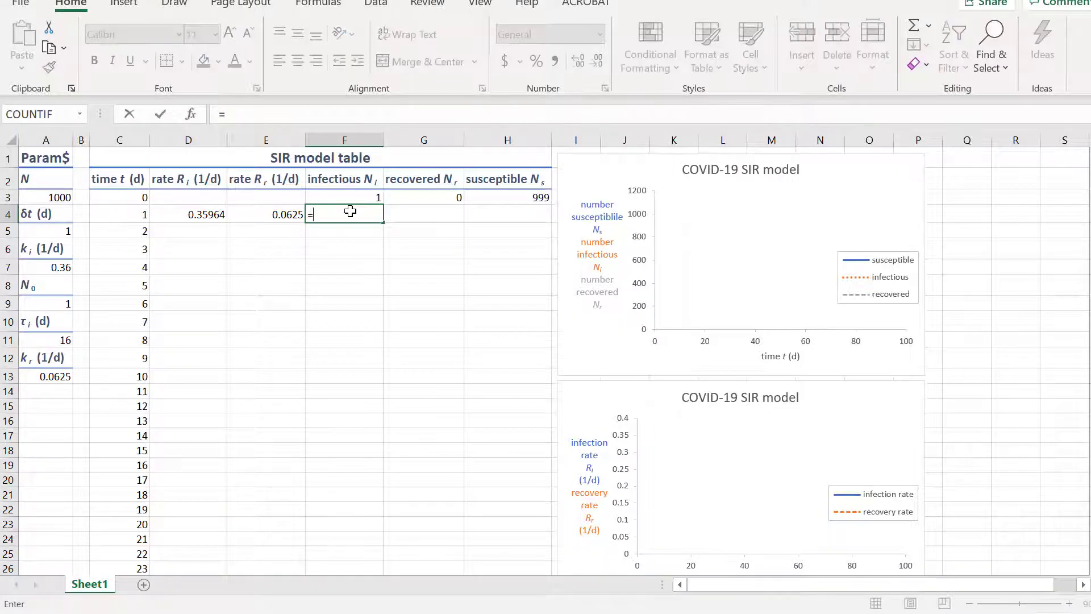
left_click(350, 196)
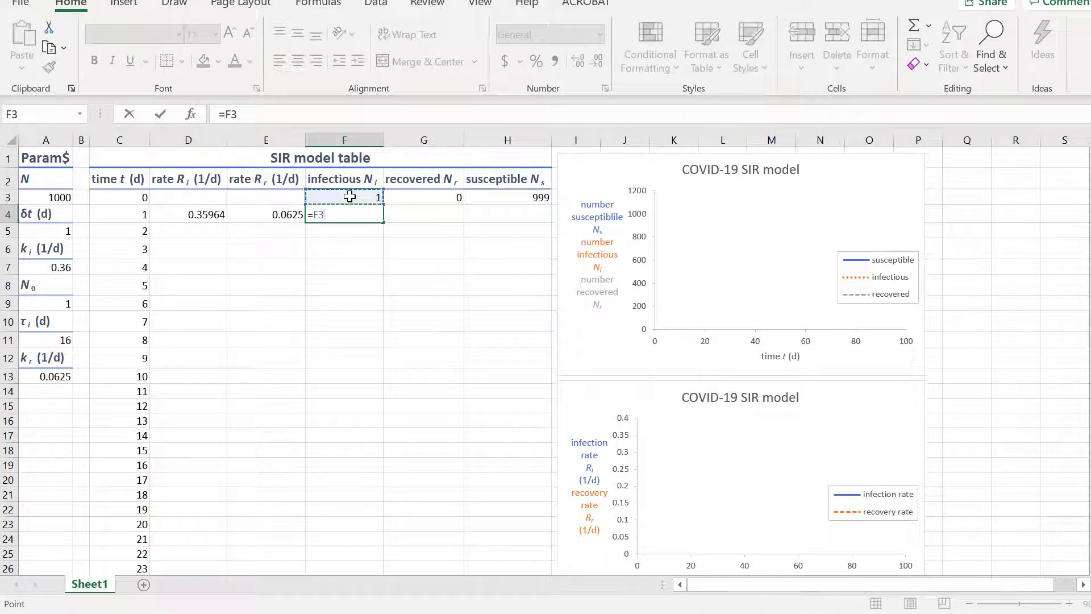
type("+(")
left_click(193, 214)
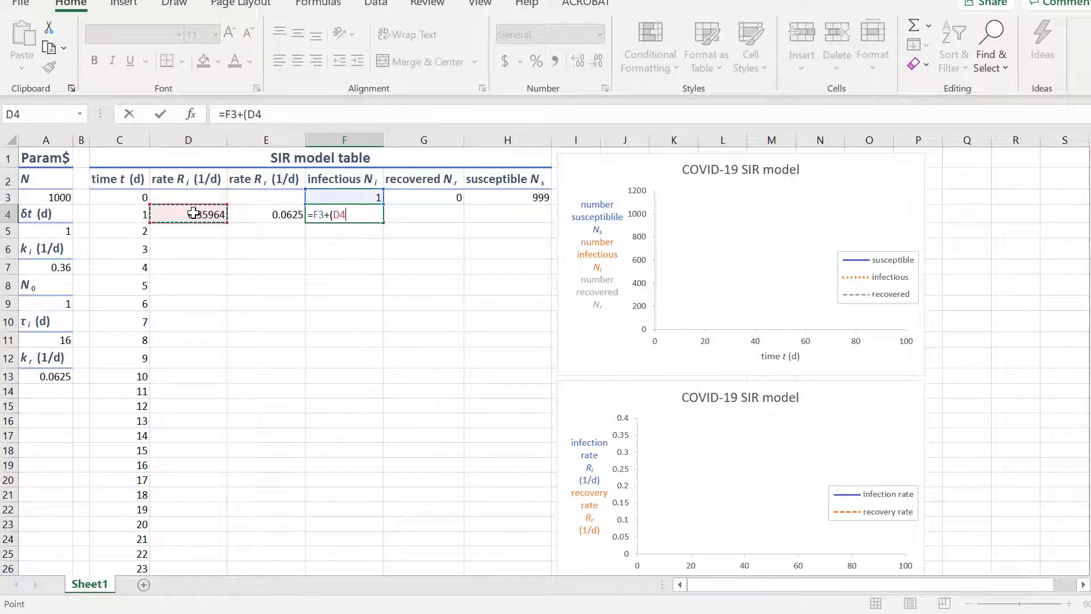
type("-")
left_click(253, 208)
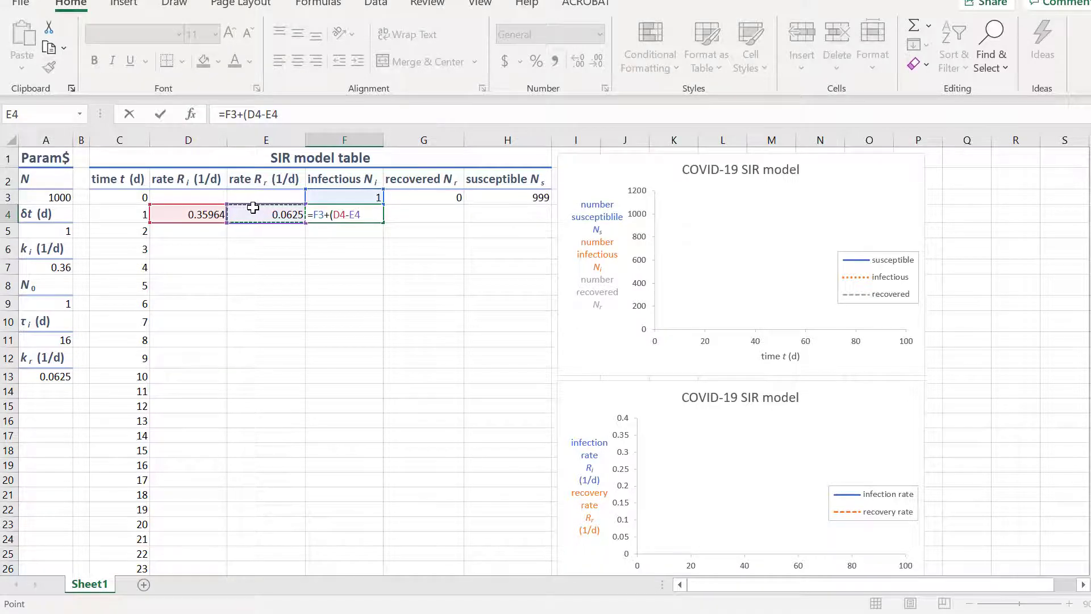
type(")*")
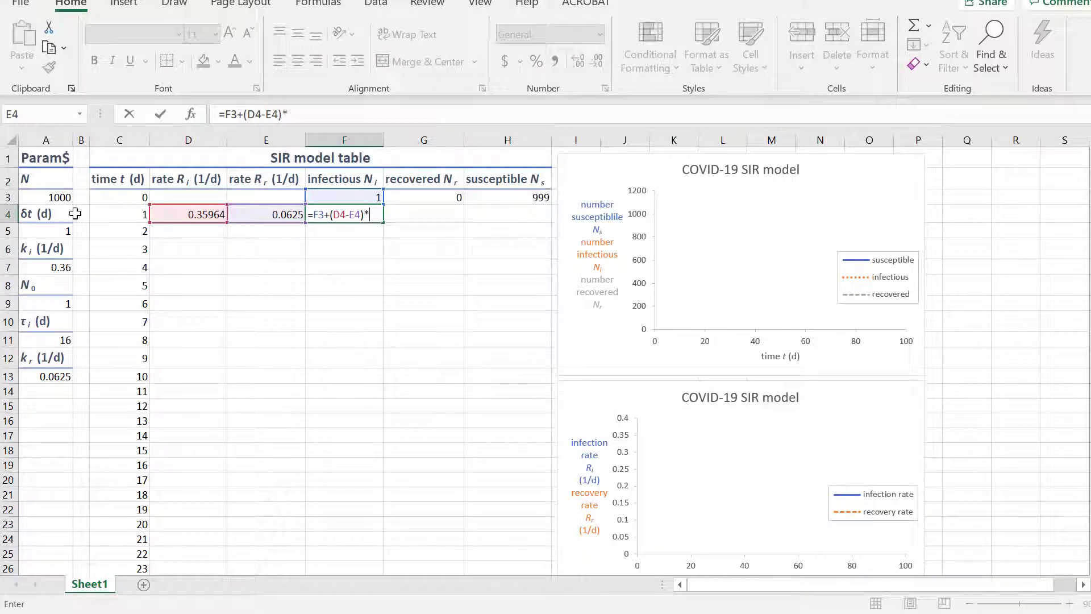
left_click(50, 230)
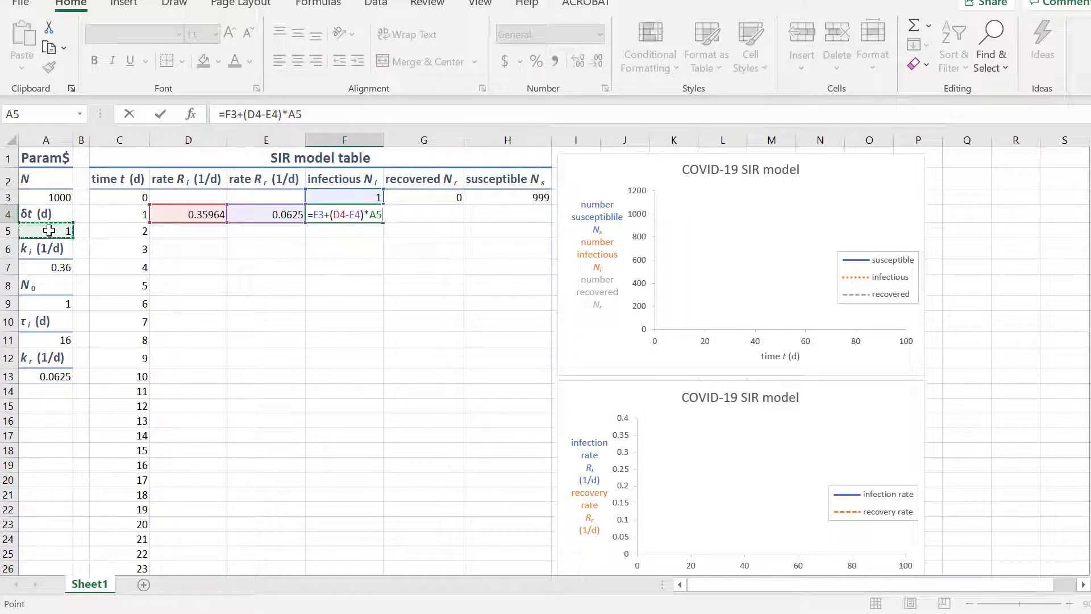
key("F4")
key("Return")
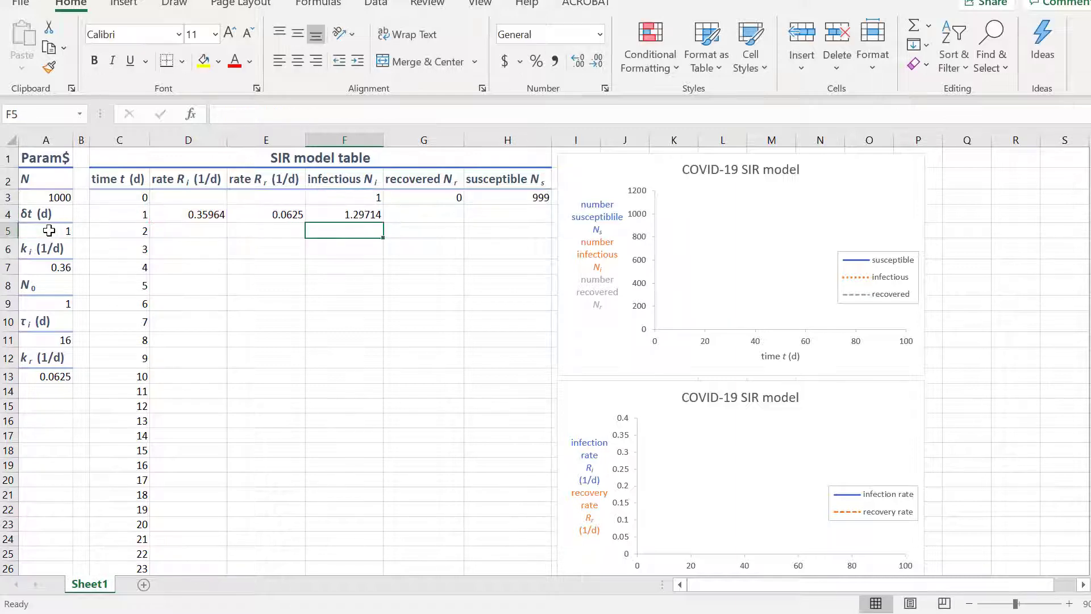
Step: Enter the recovered number formula =G3+E4*$A$5 in G4, with an absolute reference to δt
left_click(417, 211)
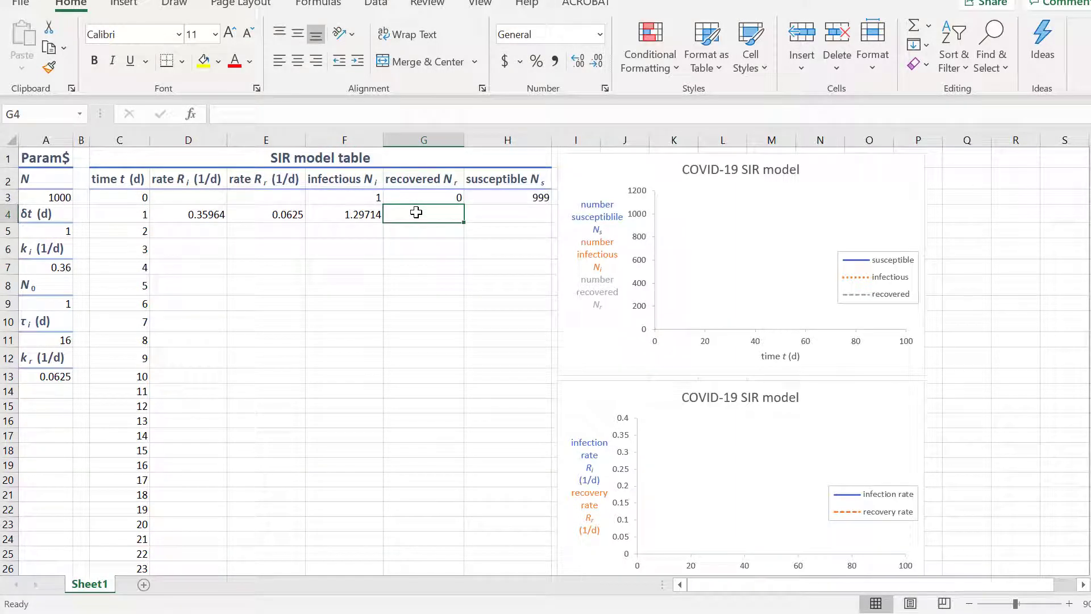
type("=")
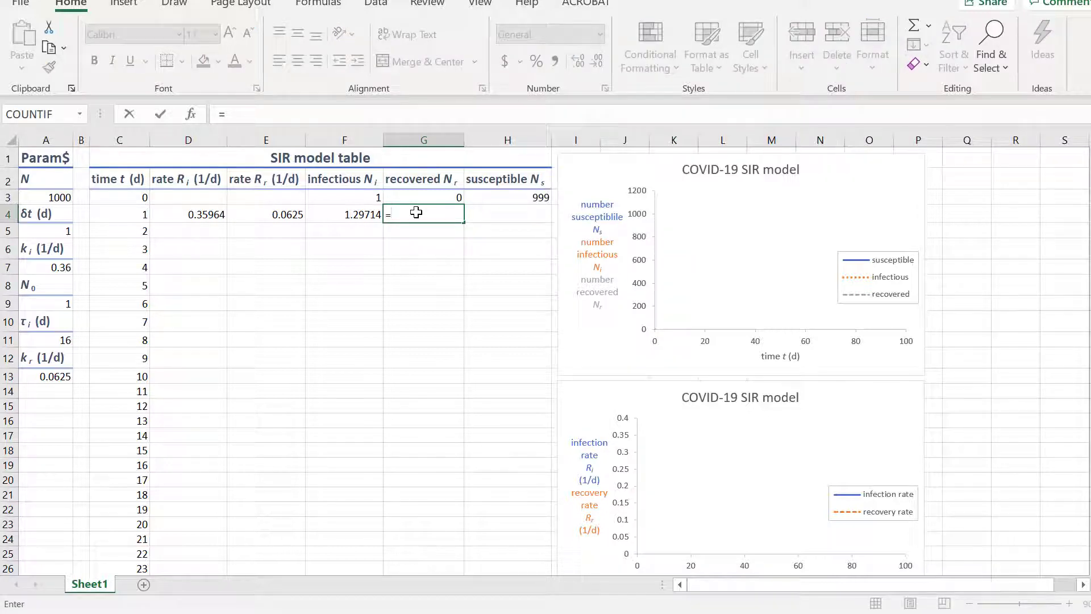
left_click(428, 194)
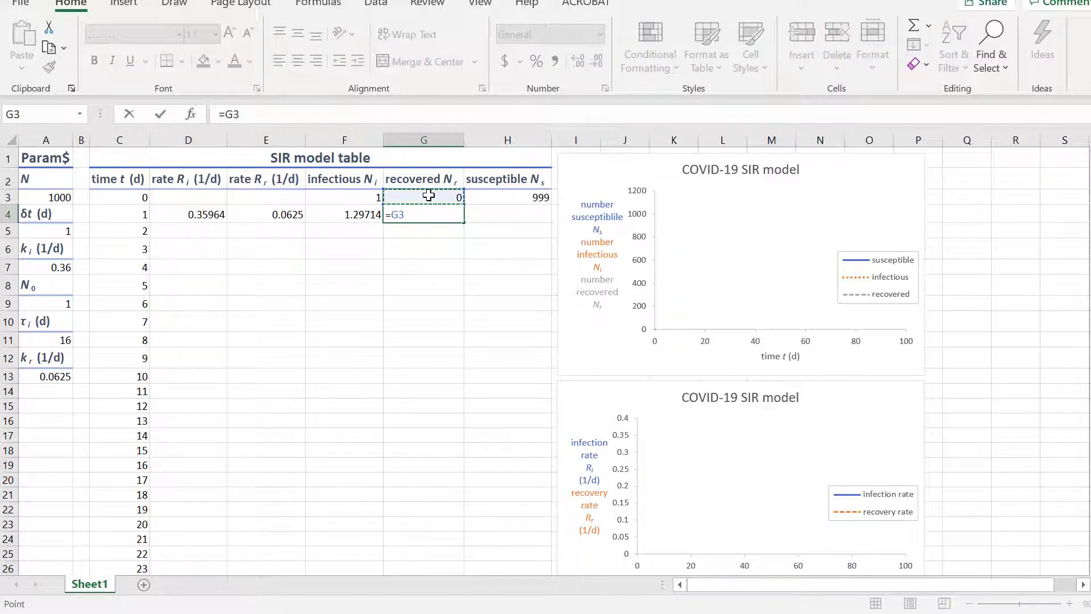
type("+")
left_click(277, 216)
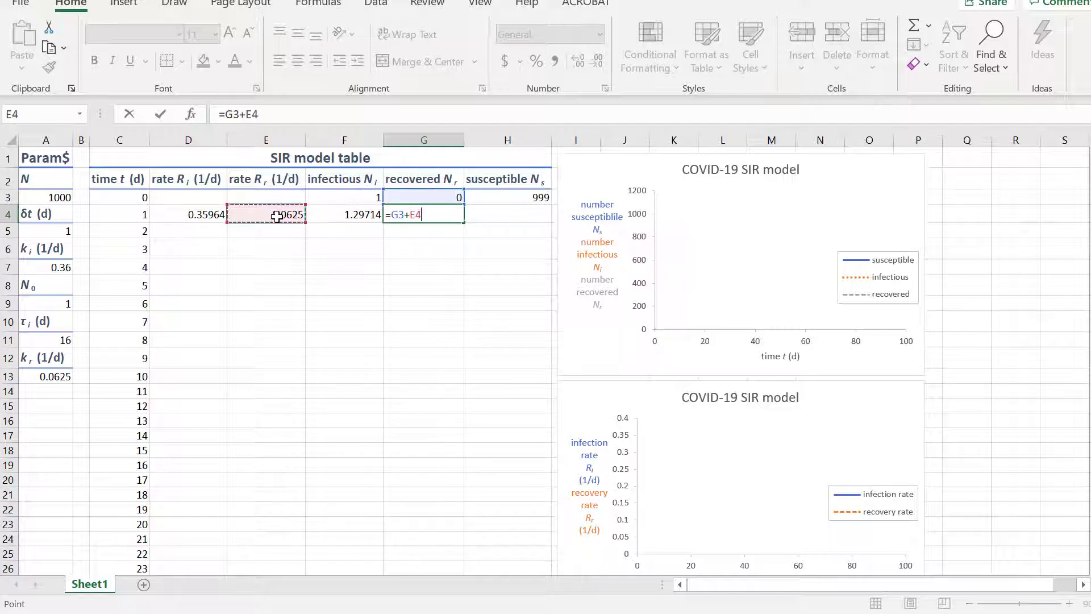
type("*")
left_click(43, 230)
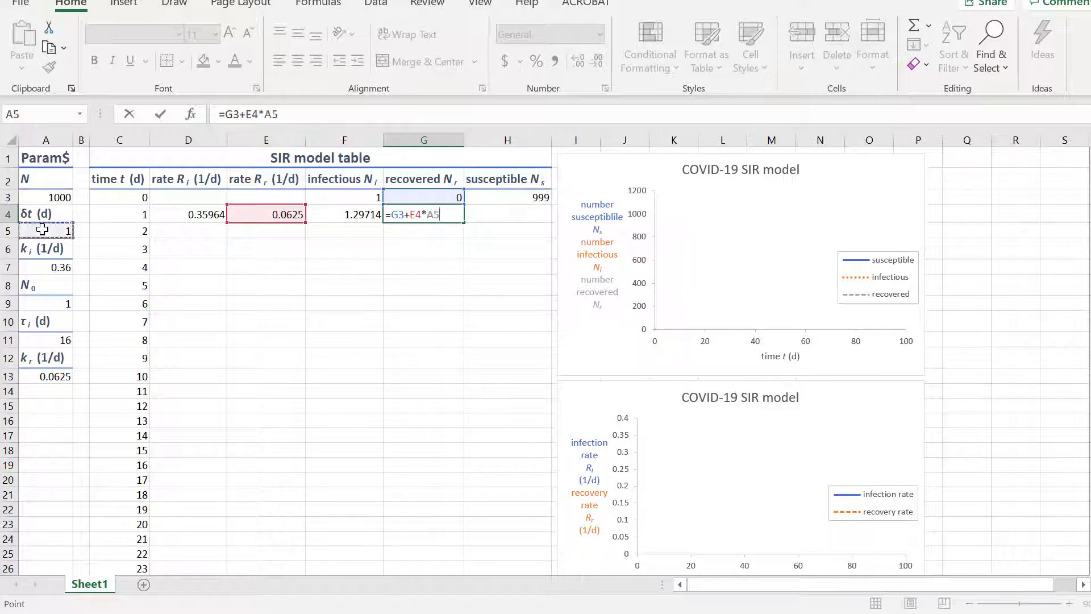
key("F4")
key("Return")
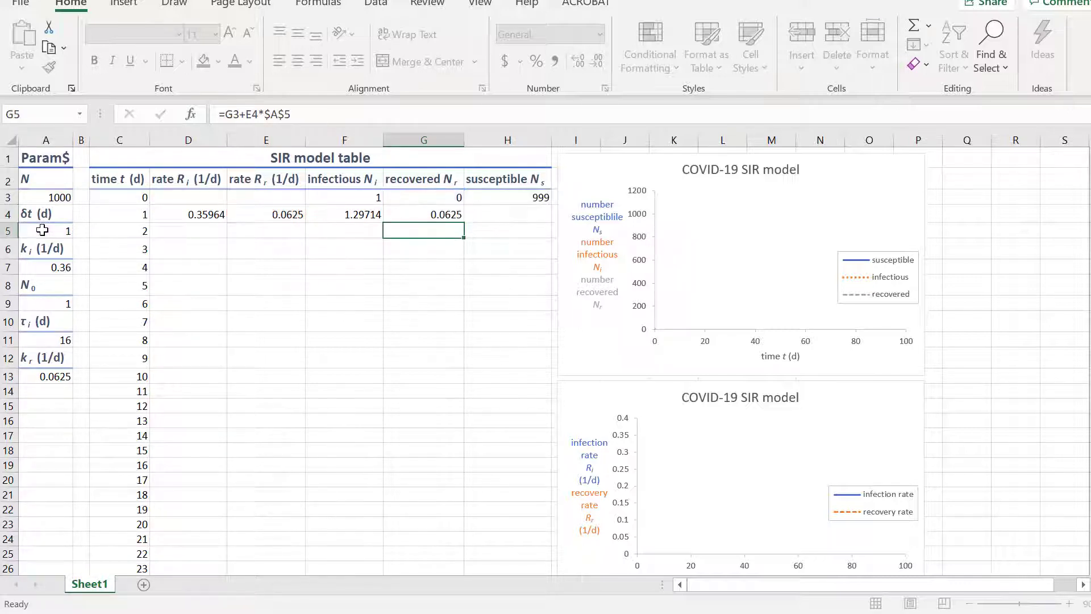
Step: Copy the susceptible number formula =$A$3-F3-G3 from H3 down into H4
left_click(497, 197)
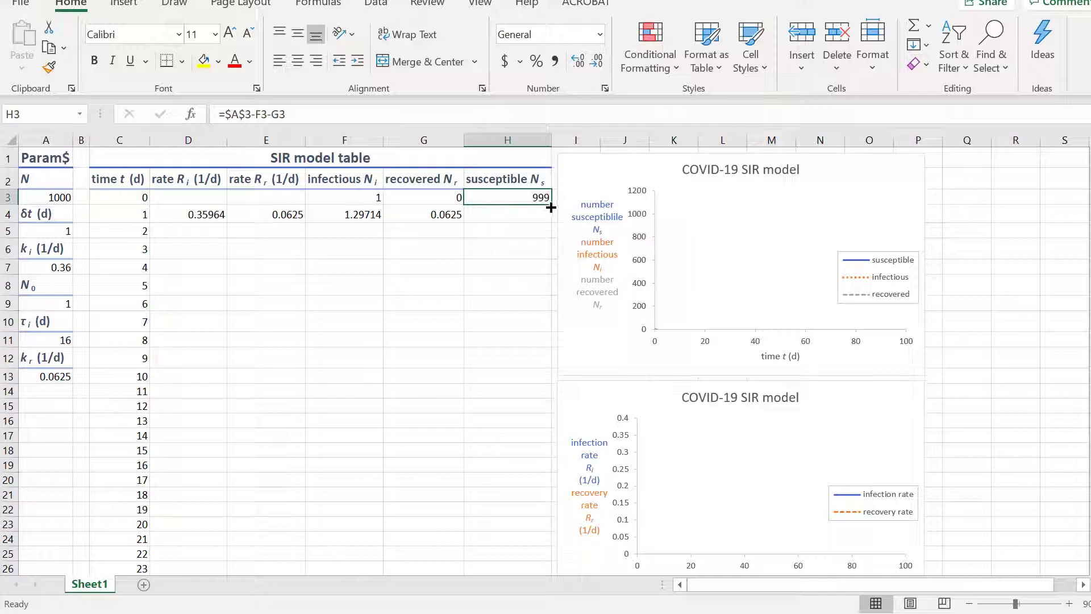
left_click_drag(551, 207, 534, 221)
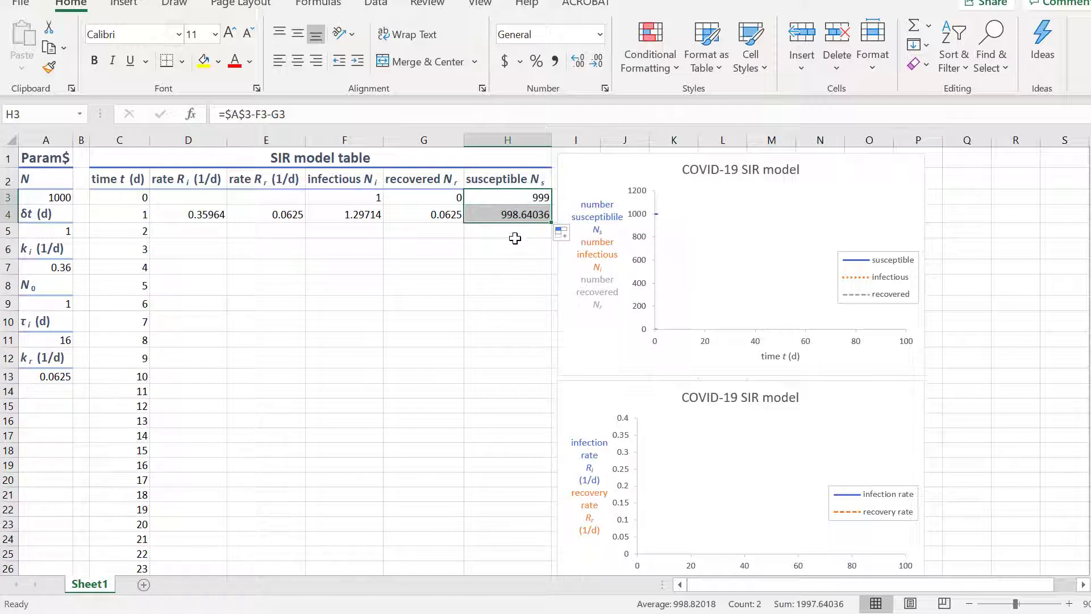
left_click(514, 238)
Step: Fill the step 1 formulas in D4:H4 down the whole table alongside the existing time values
left_click(209, 235)
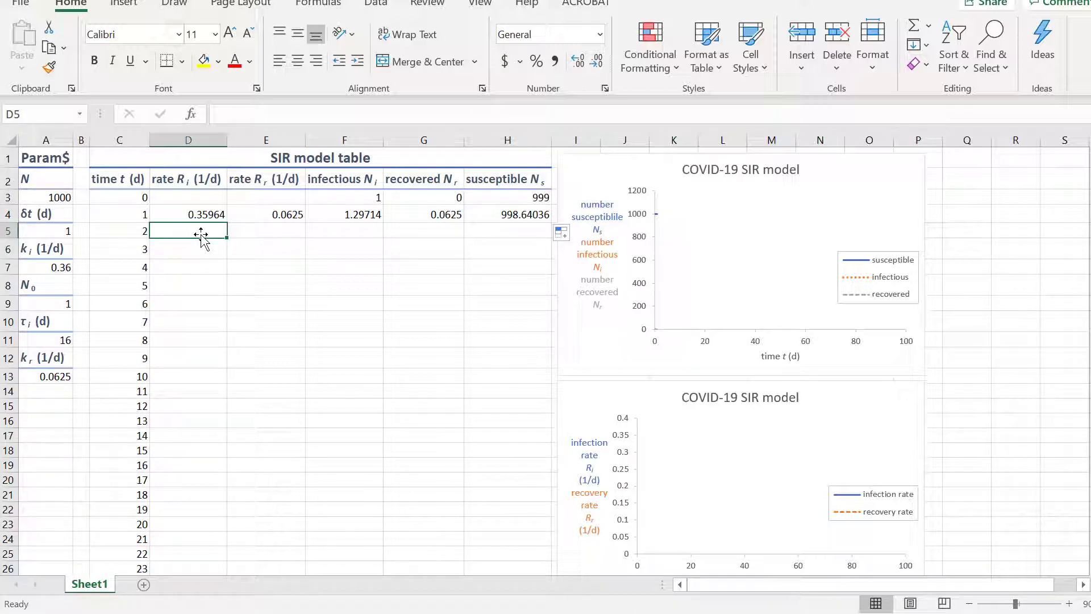
left_click(187, 215)
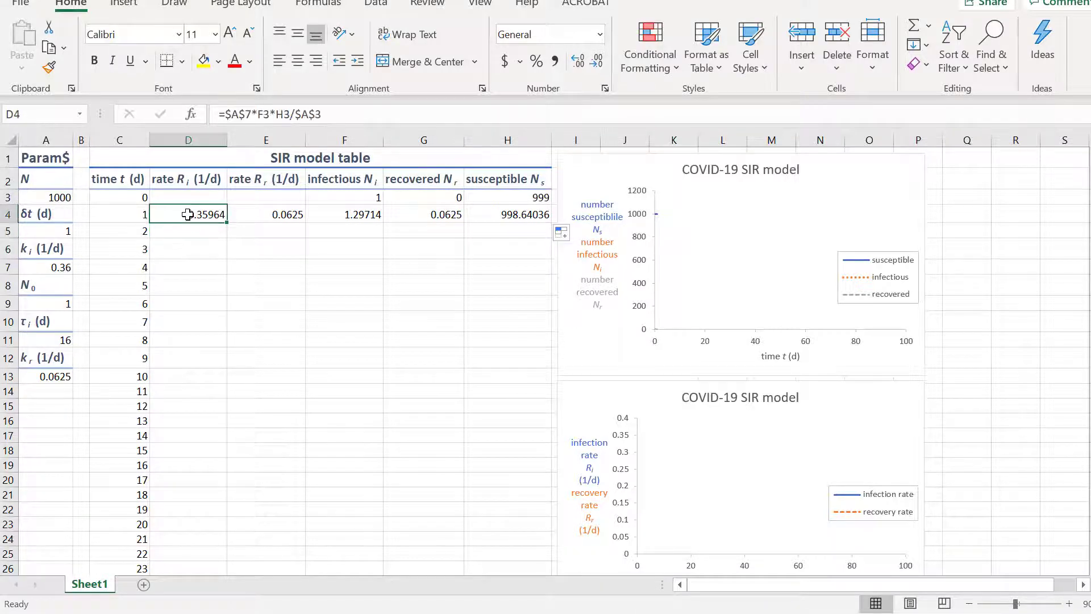
left_click_drag(188, 215, 508, 218)
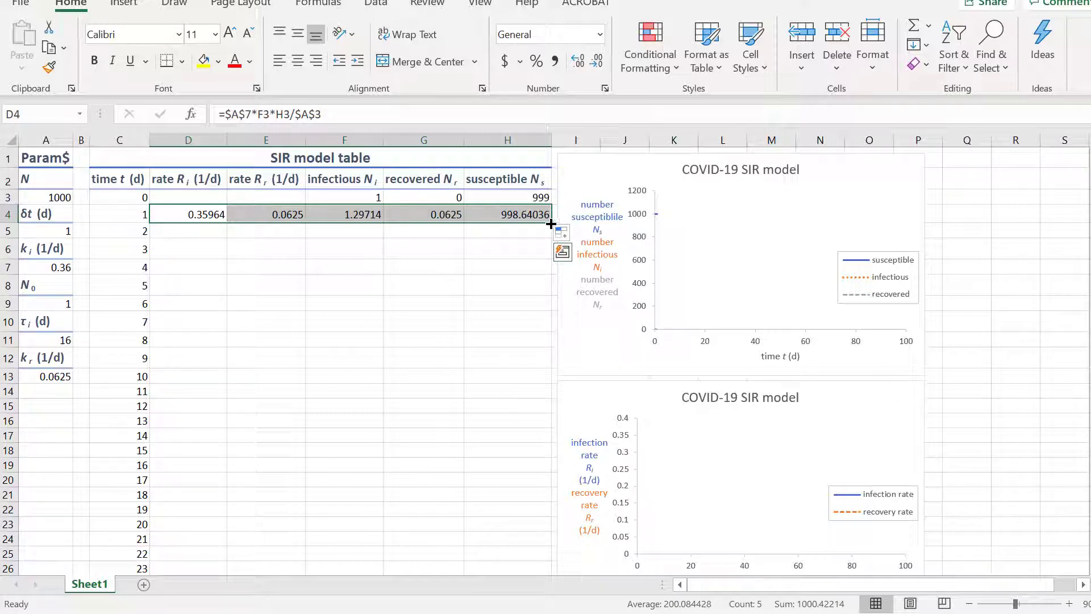
double_click(550, 223)
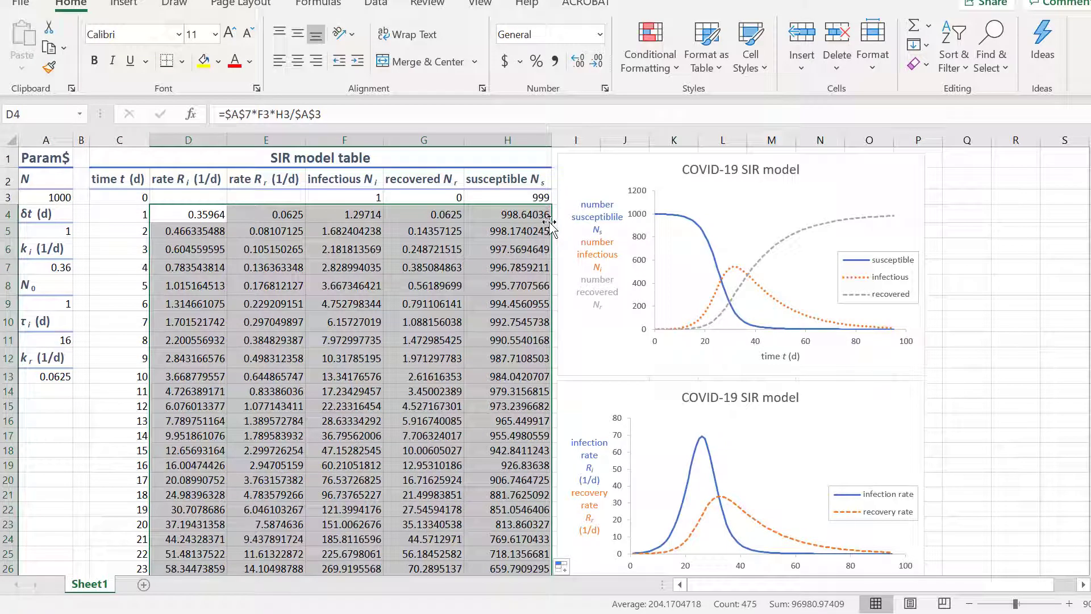
left_click(174, 228)
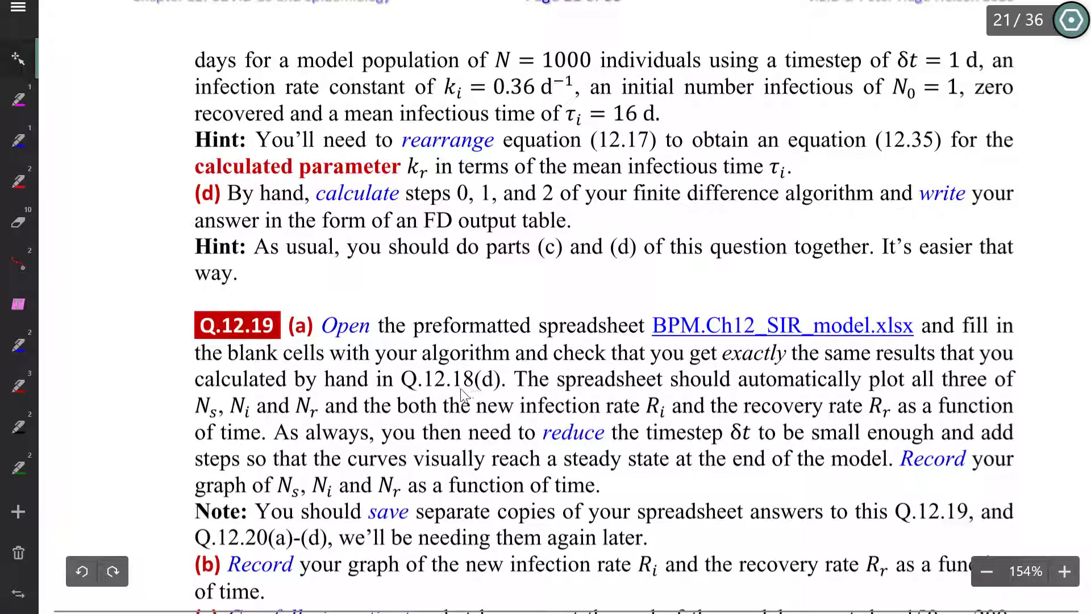
Step: Read the Q.12.19 tasks in the exercise document and examine the ends of the plotted population curves in the spreadsheet
scroll(461, 392, "down", 5)
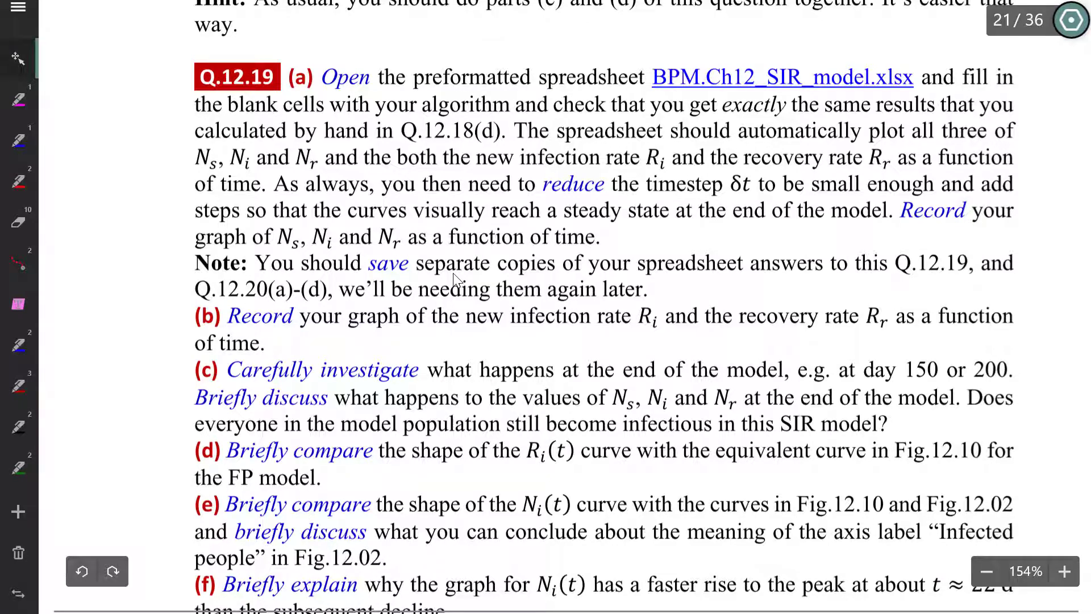
scroll(453, 278, "up", 1)
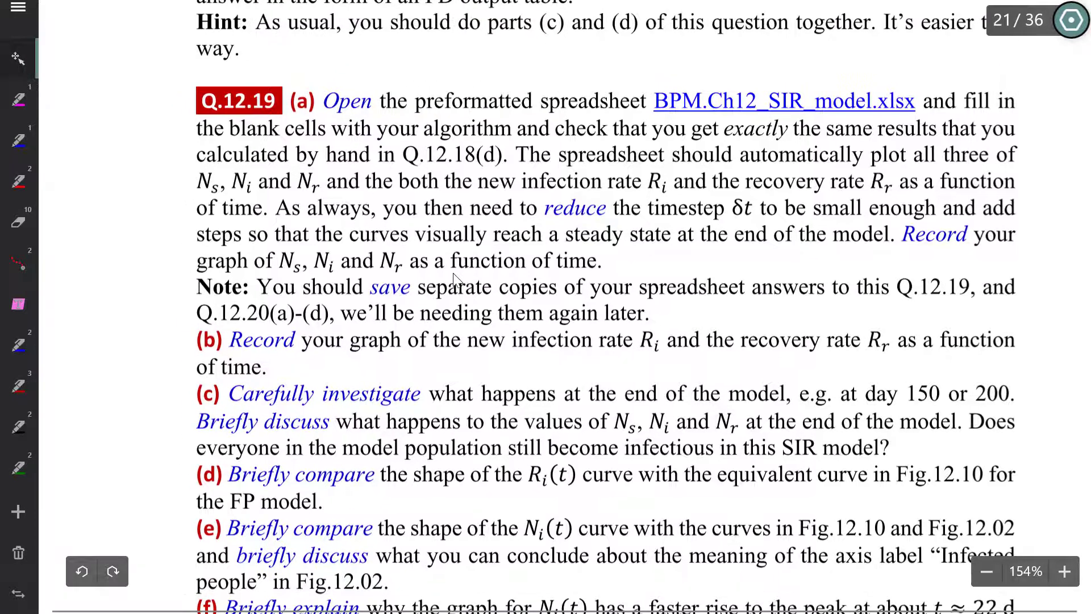
key("5")
mouse_move(548, 219)
left_mouse_down()
mouse_move(500, 221)
mouse_move(554, 226)
mouse_move(591, 250)
mouse_move(890, 238)
left_mouse_up()
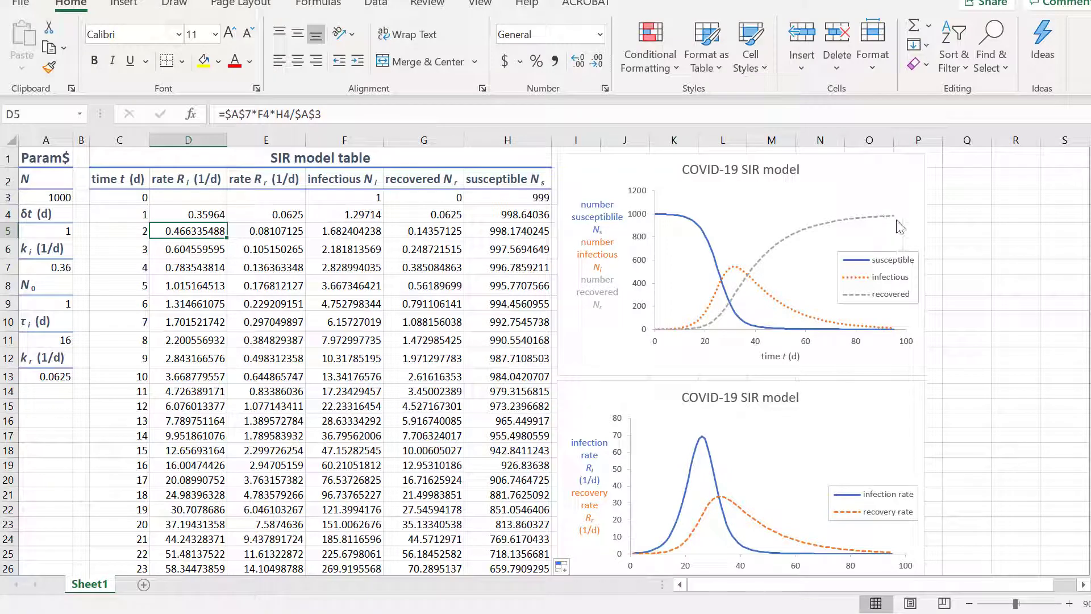
mouse_move(890, 221)
Step: Extend the SIR table by filling its last row, C98:H98, down to row 5003 so the time reaches 5000 days
scroll(852, 261, "down", 7)
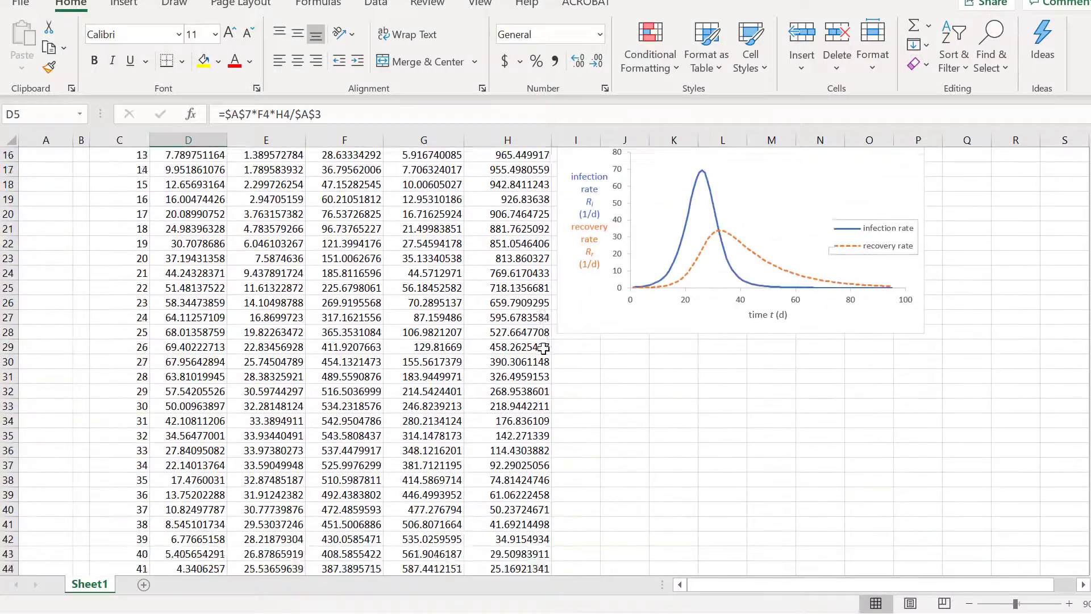
scroll(497, 358, "down", 14)
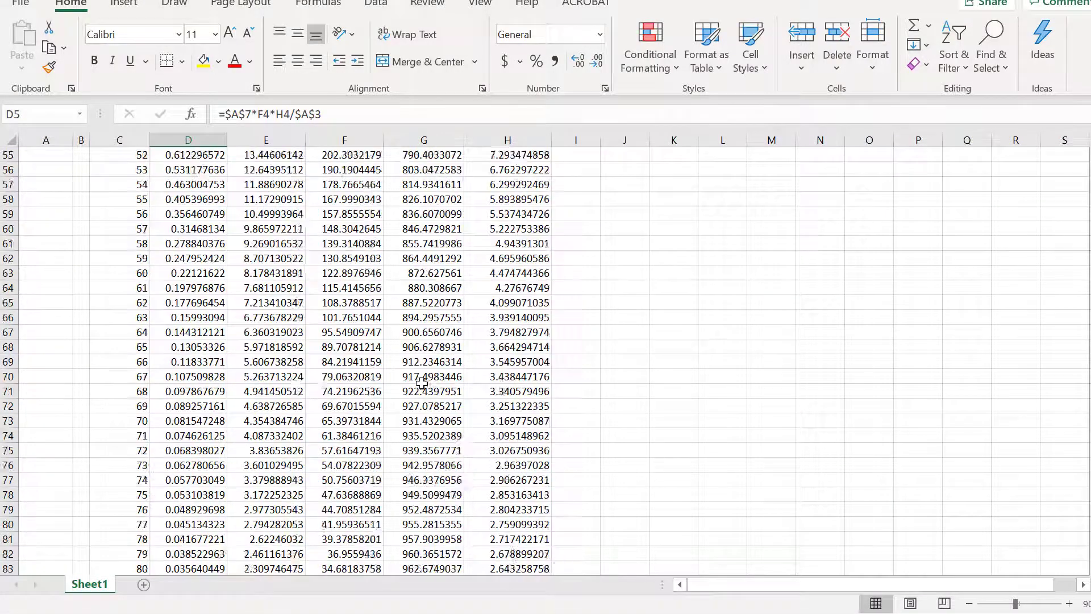
scroll(418, 387, "down", 7)
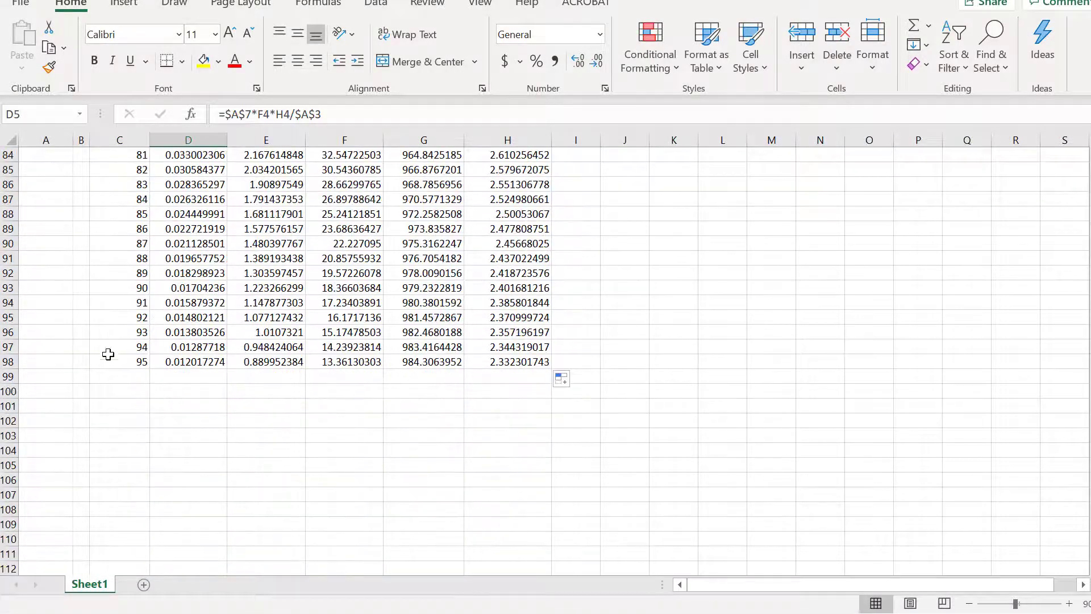
left_click(132, 363)
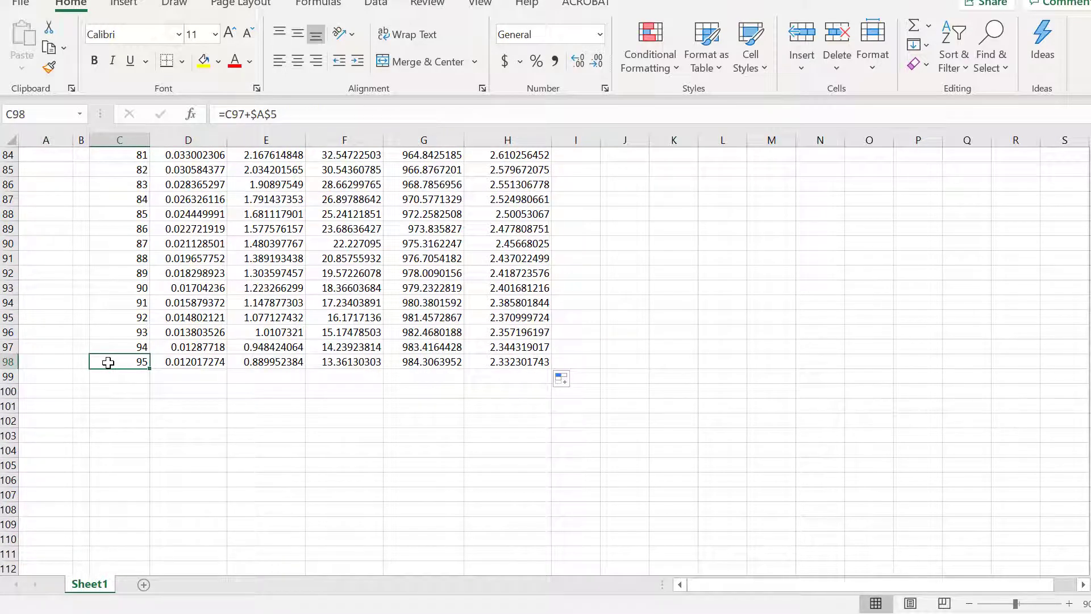
left_click_drag(108, 362, 187, 459)
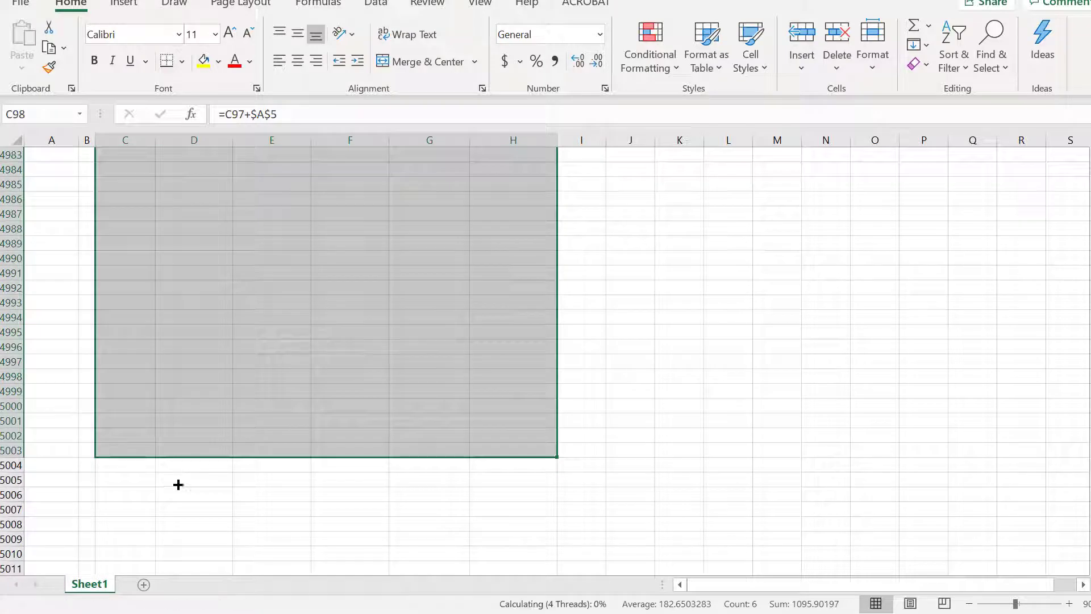
left_click(128, 450)
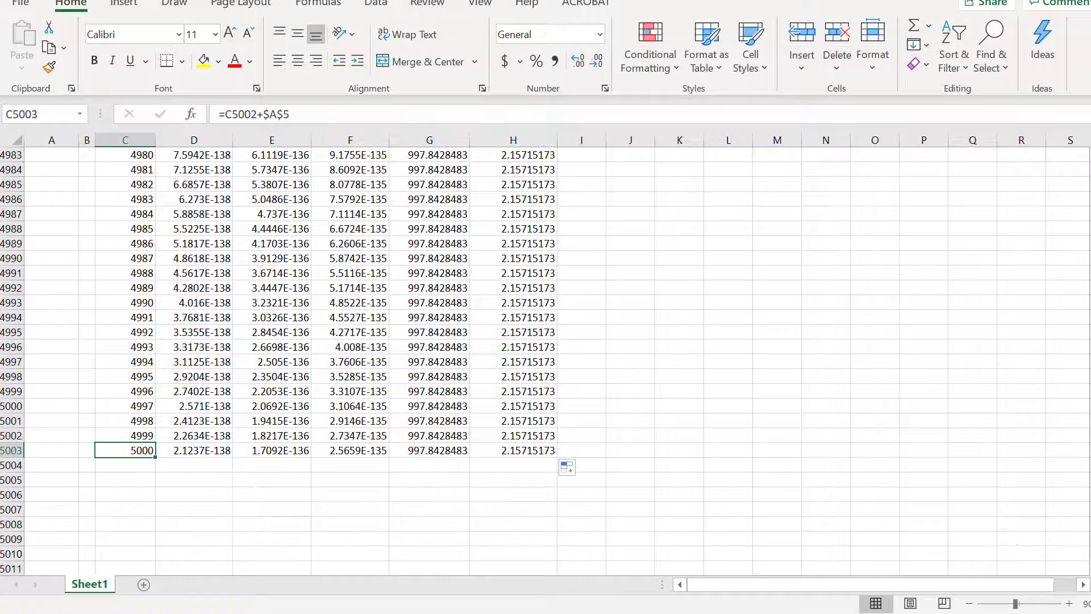
Step: Set the maximum bound of the time axis to 160 on the COVID-19 chart of susceptible, infectious and recovered numbers
left_click_drag(1090, 552, 1090, 156)
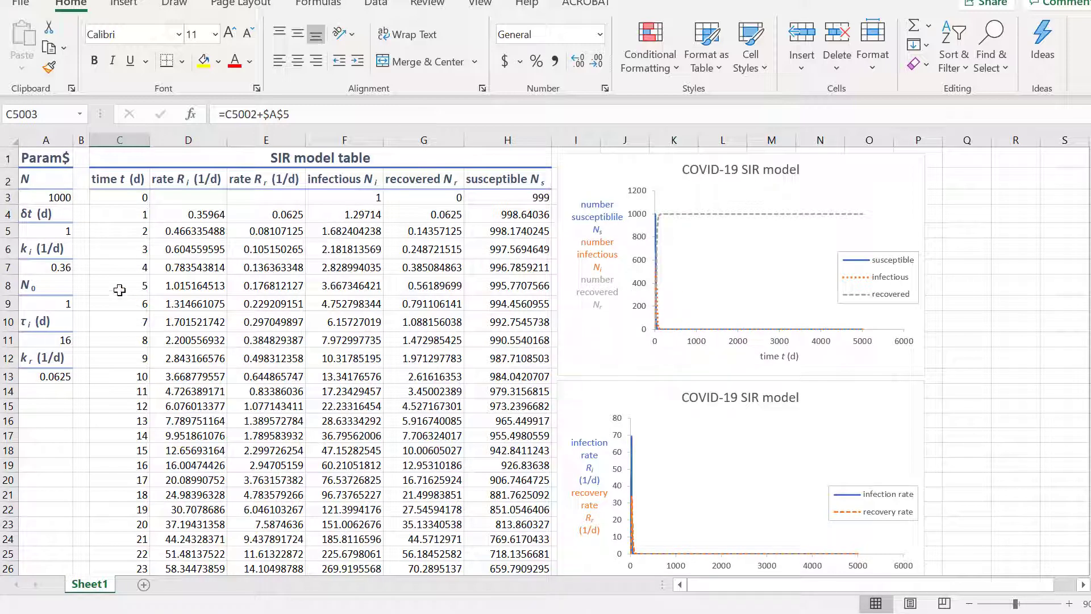
left_click(43, 233)
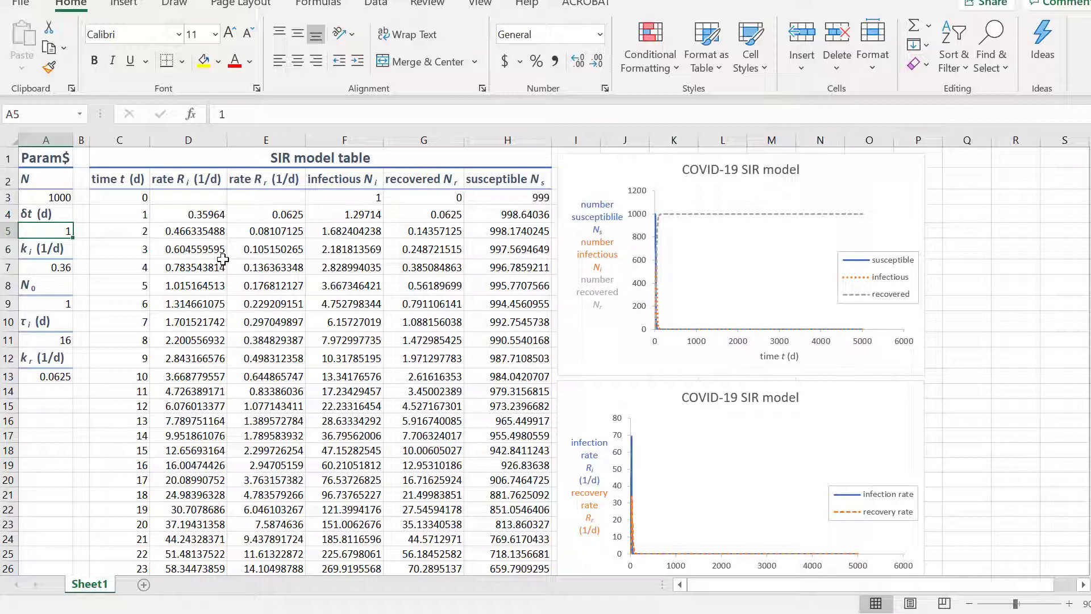
right_click(698, 344)
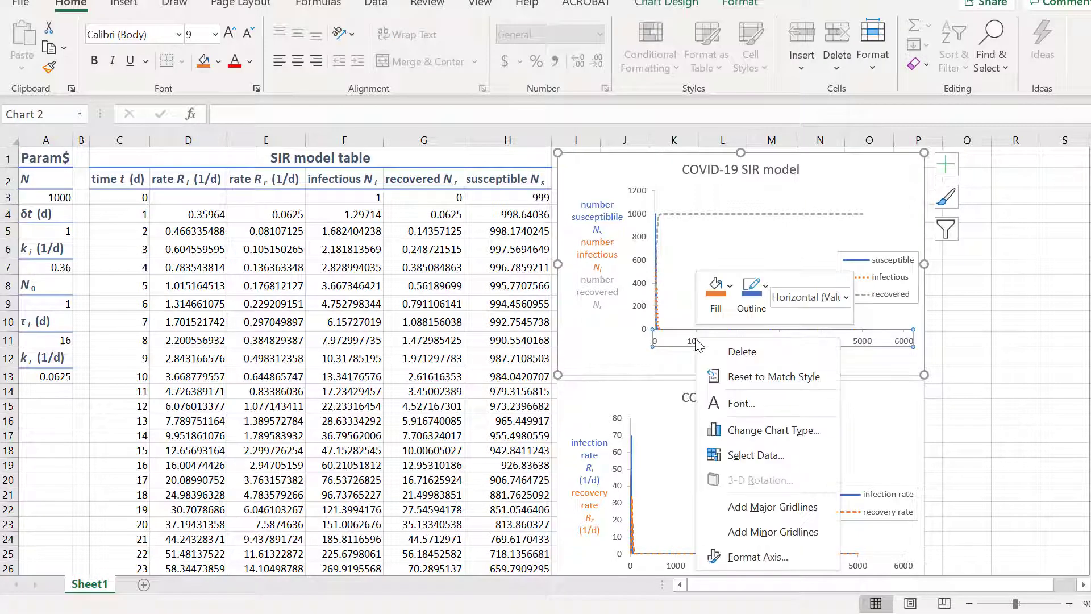
left_click(755, 557)
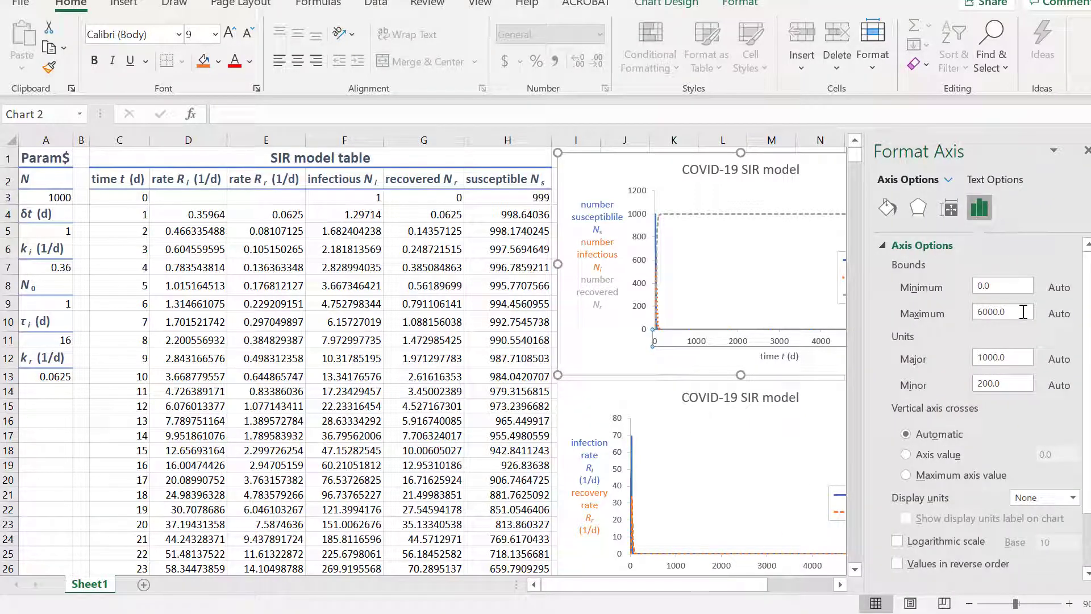
left_click_drag(1023, 312, 896, 301)
type("160")
key("Return")
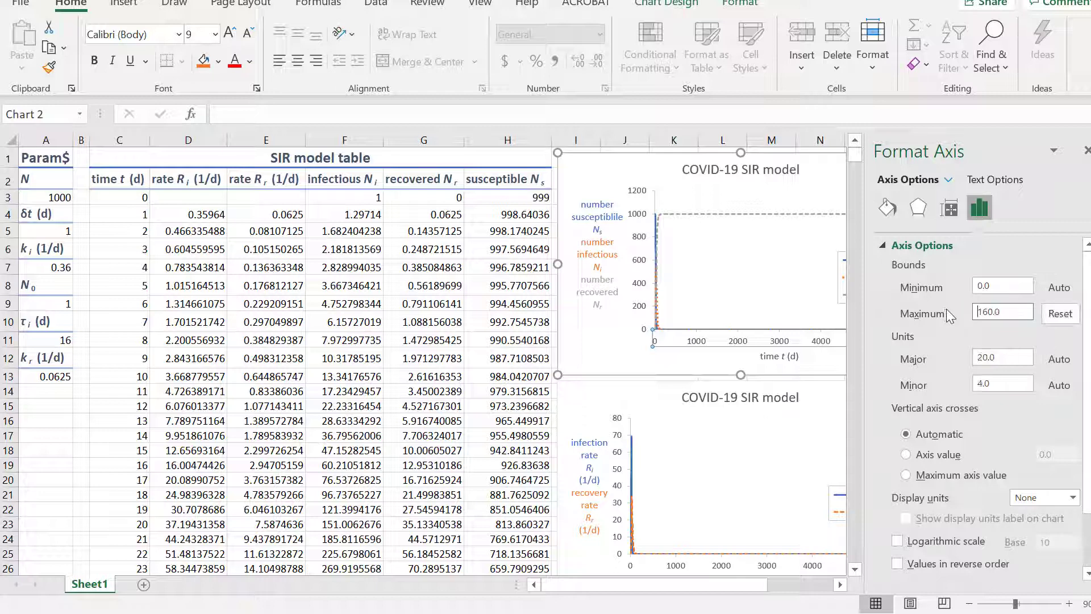
Step: Set the maximum bound of the time axis to 160 on the COVID-19 chart of infection and recovery rates
left_click(725, 564)
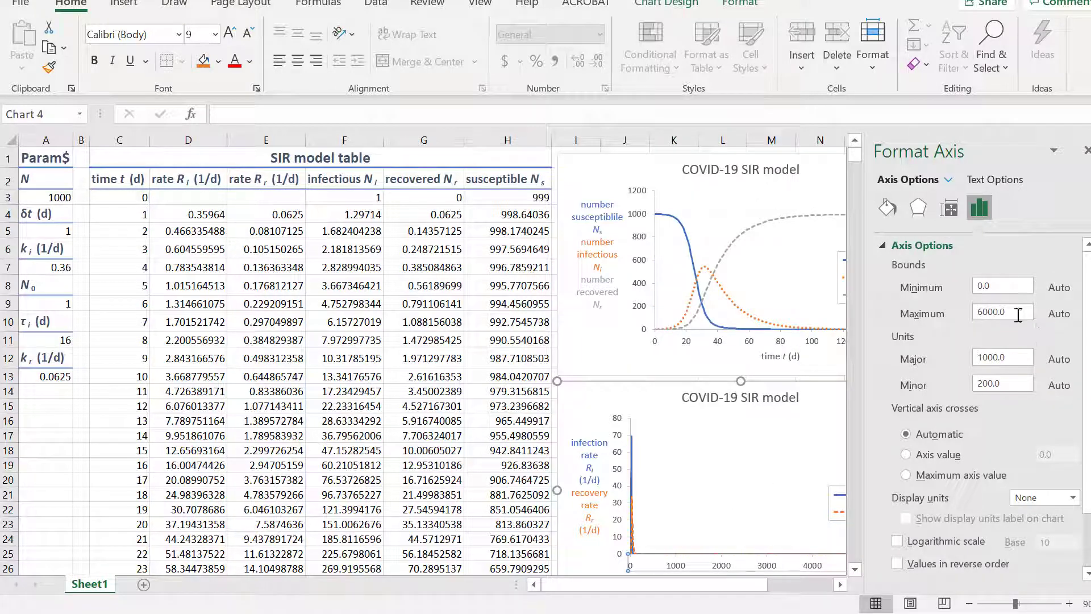
left_click_drag(1018, 315, 912, 323)
type("160")
key("Return")
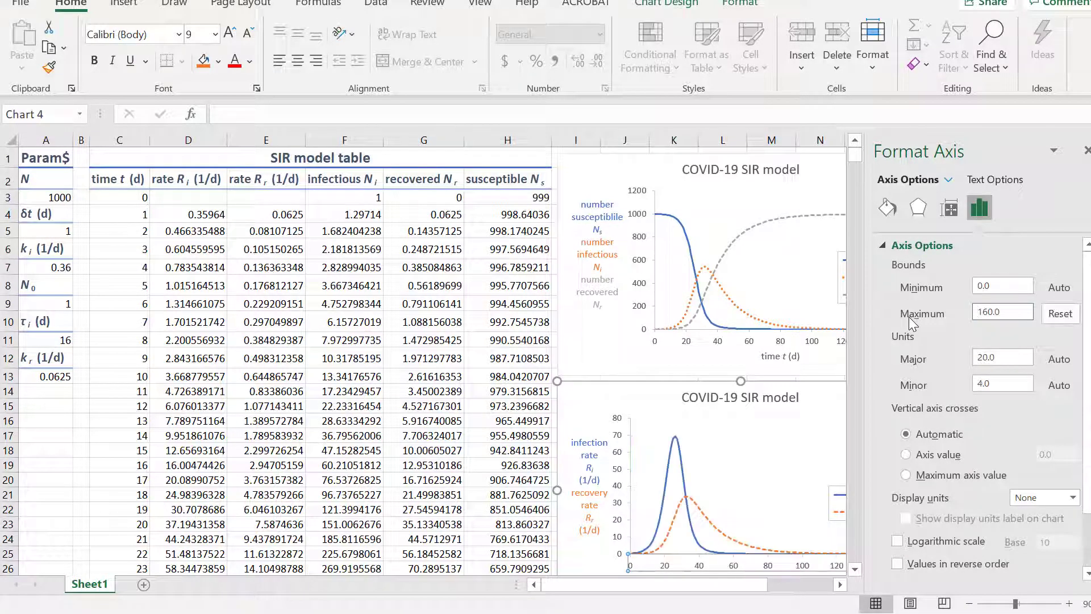
left_click(1087, 150)
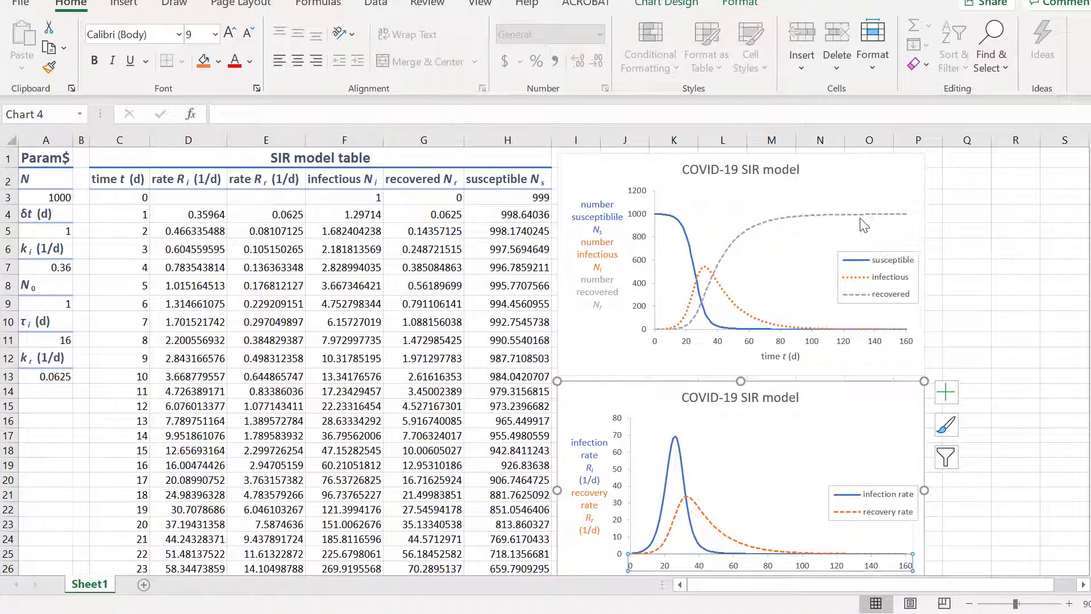
Step: Try time steps δt of 0.5 and 0.1 d in A5 to compare the charted curves
mouse_move(859, 218)
left_click(33, 231)
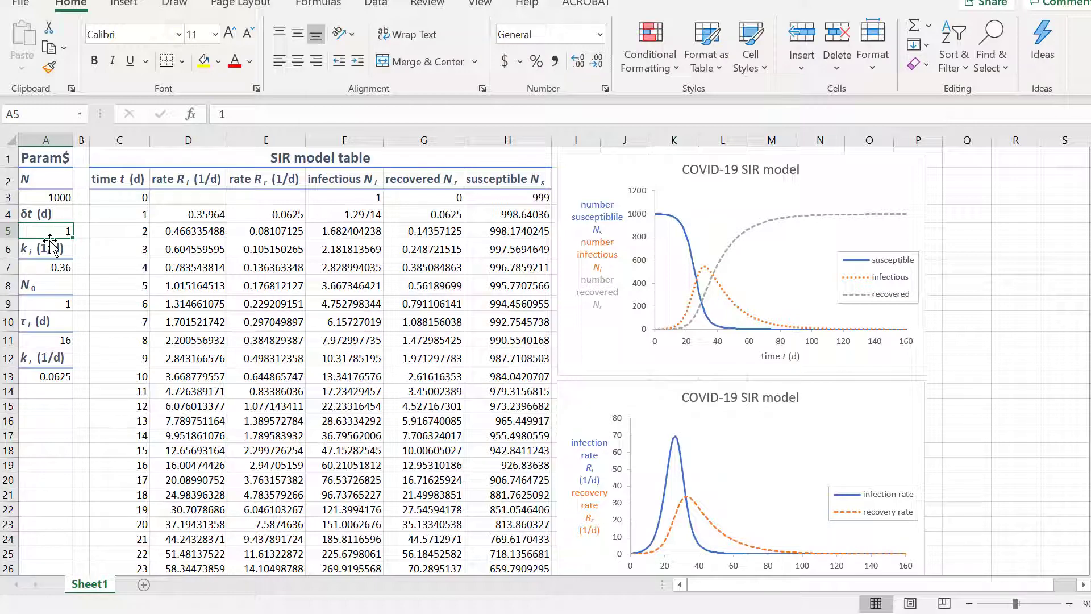
type(".5")
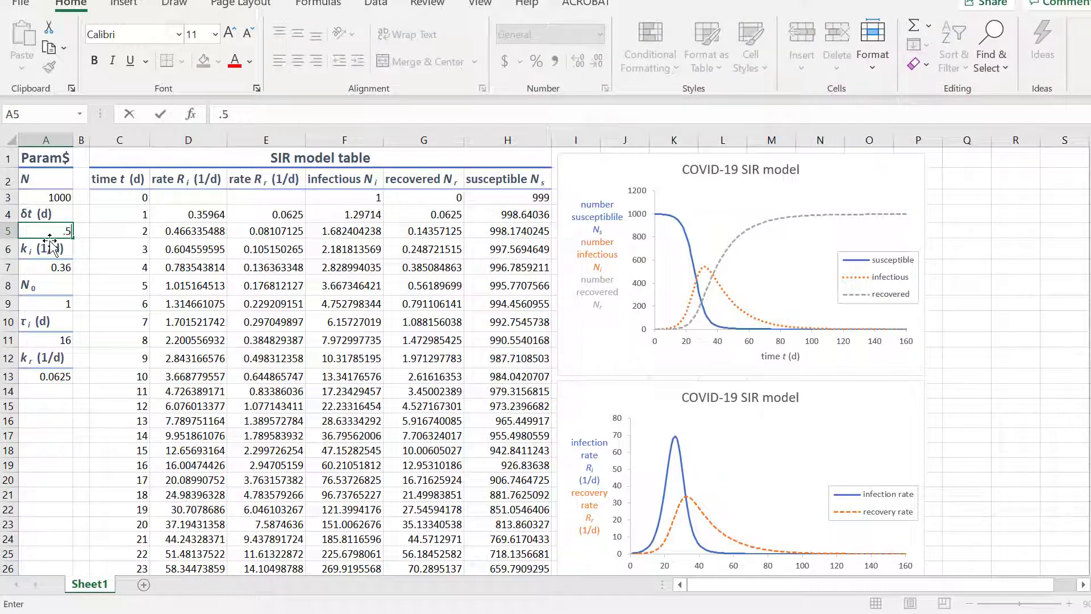
key("Return")
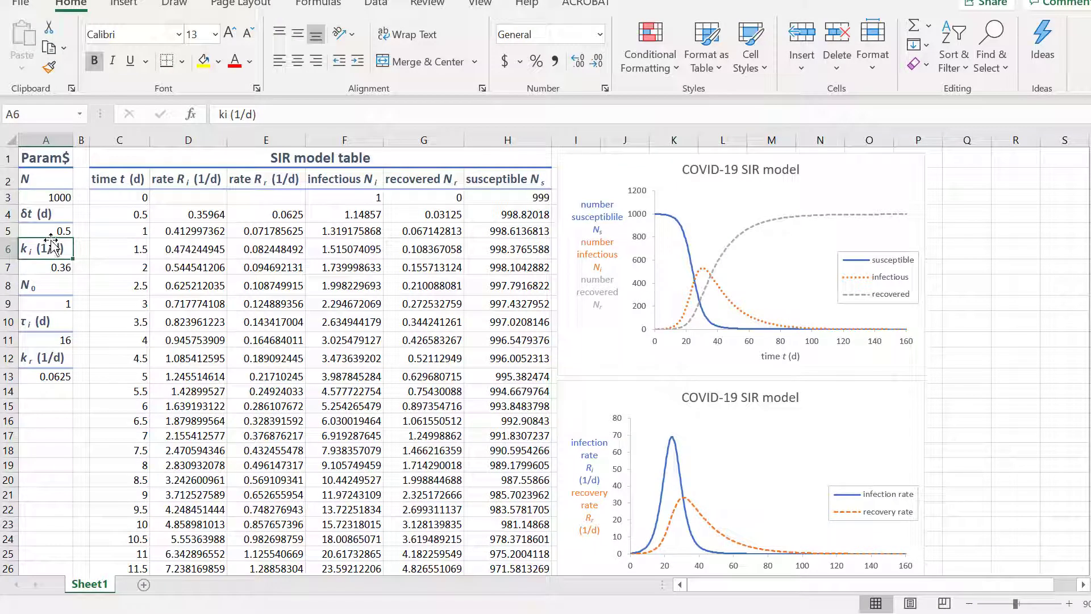
left_click(60, 229)
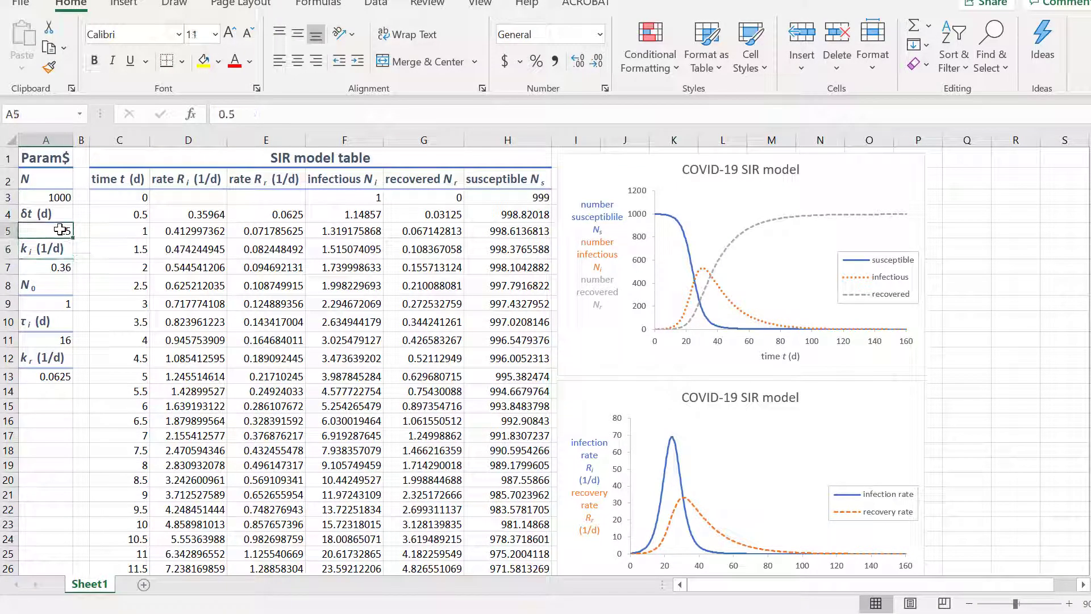
type(".1")
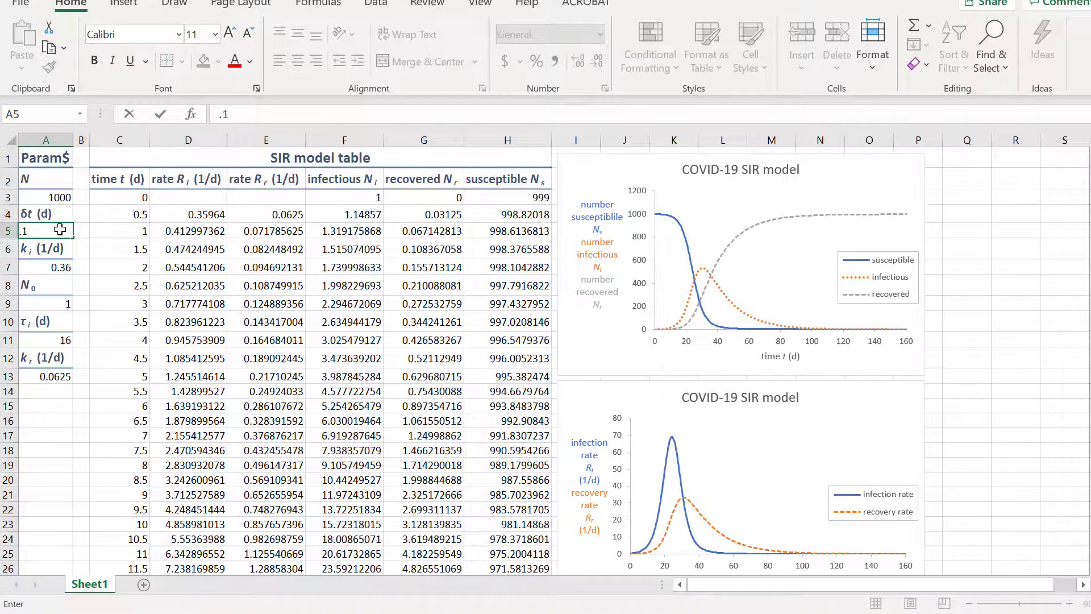
key("Return")
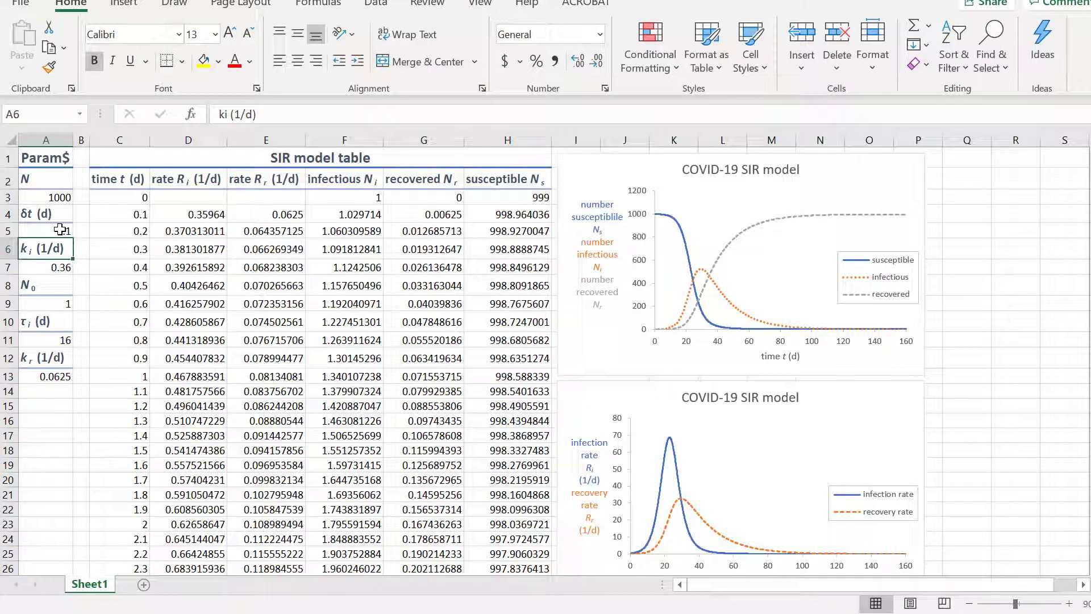
Step: Try smaller time steps δt of 0.05 and 0.01 d in A5 to compare the charted curves
left_click(60, 232)
type(".05")
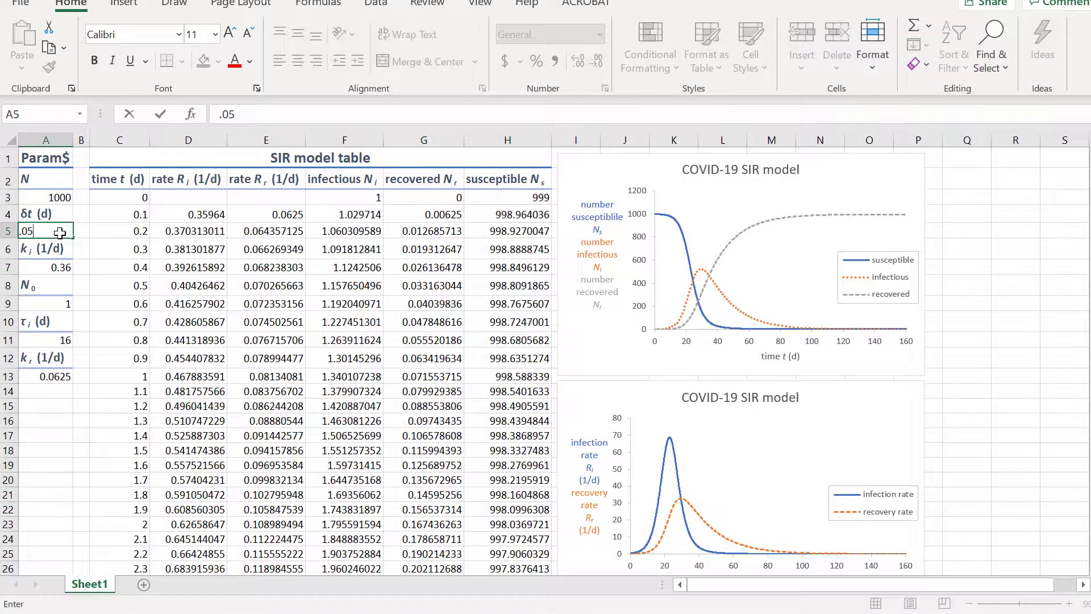
key("Return")
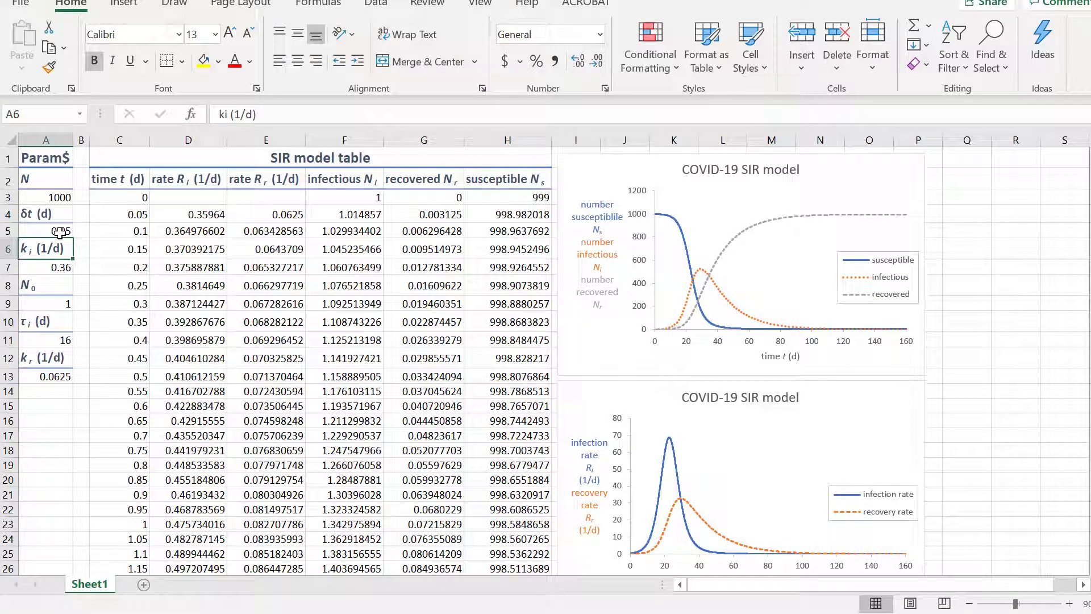
left_click(55, 231)
type(".")
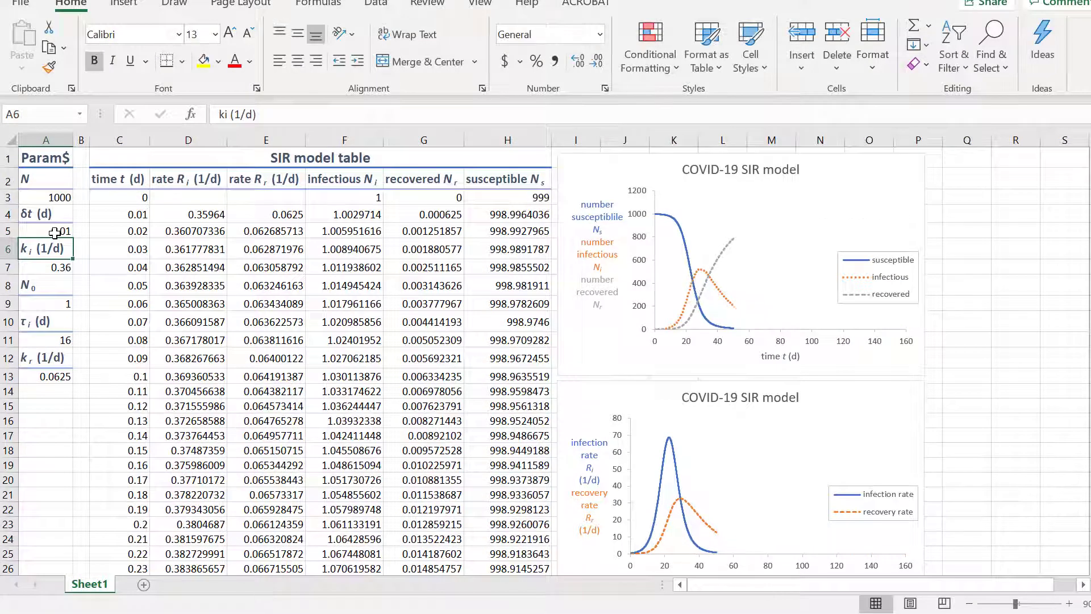
Step: Set the time step δt in A5 to 0.02 d
left_click(54, 233)
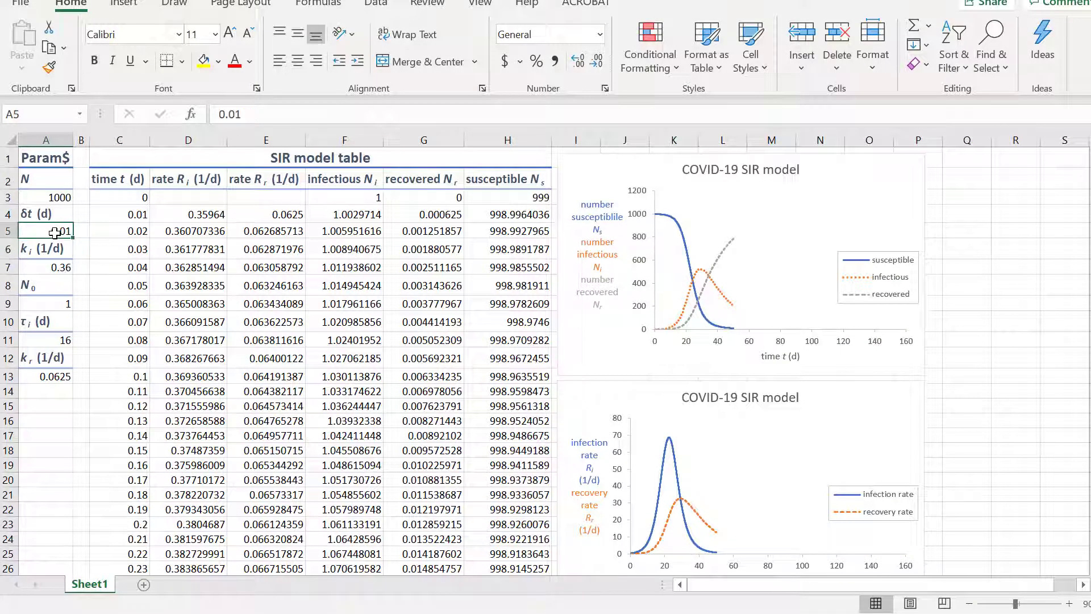
type(".0")
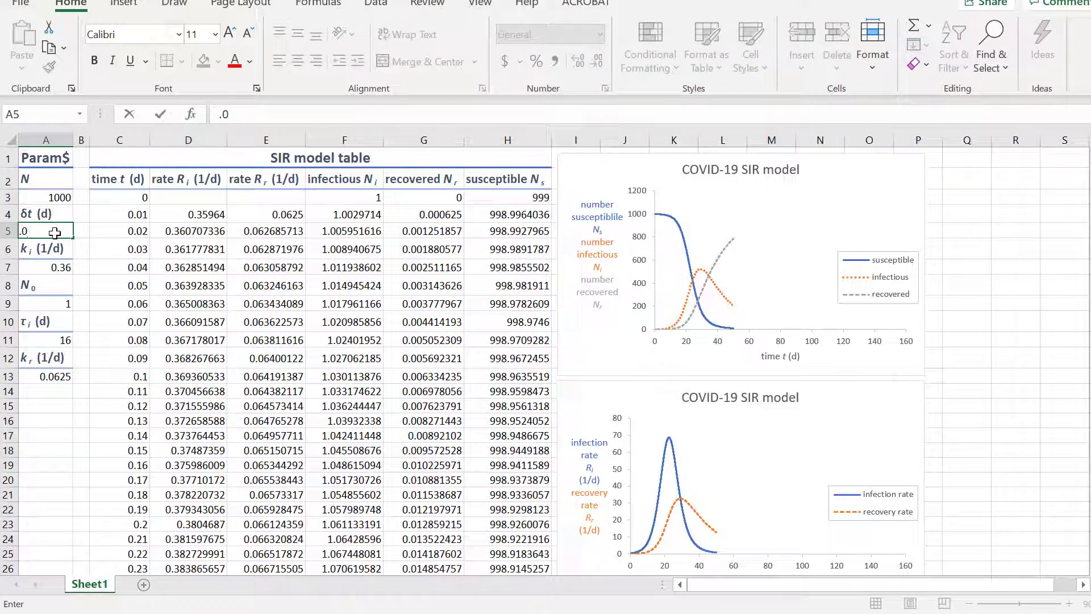
type("2")
key("Return")
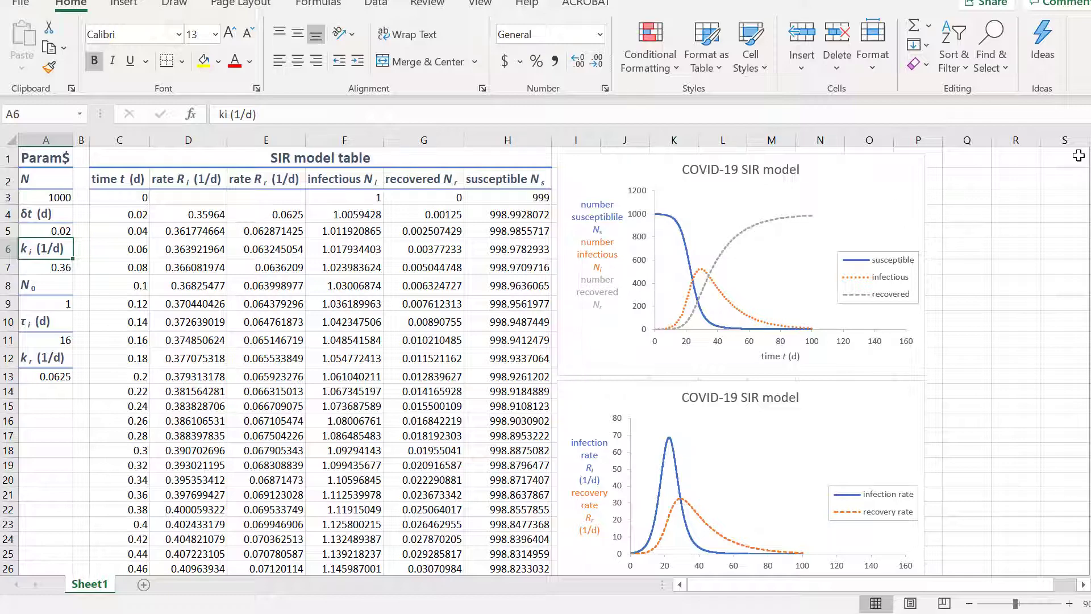
Step: Extend the SIR table by filling its last row, C5003:H5003, down to row 10003 so the time reaches 200 days
left_click_drag(1090, 157, 1090, 556)
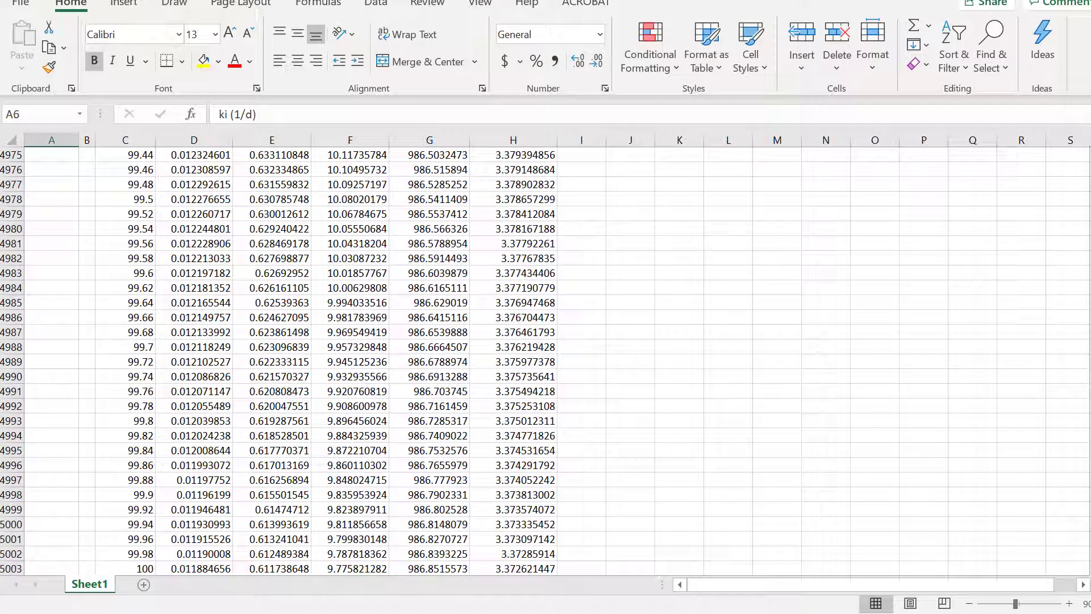
scroll(68, 563, "down", 2)
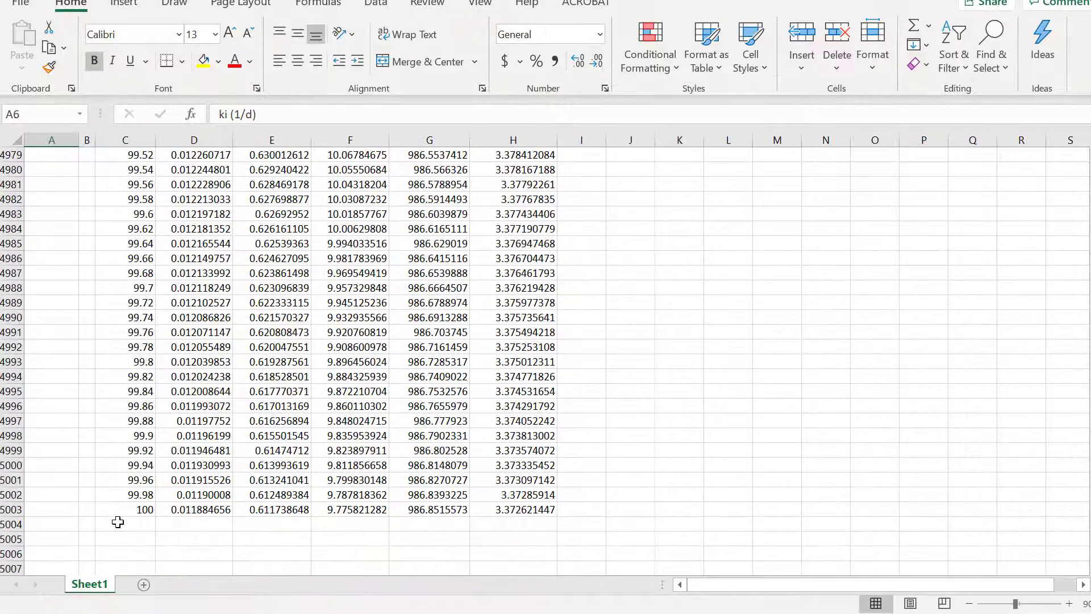
left_click(122, 503)
left_click_drag(108, 506, 279, 418)
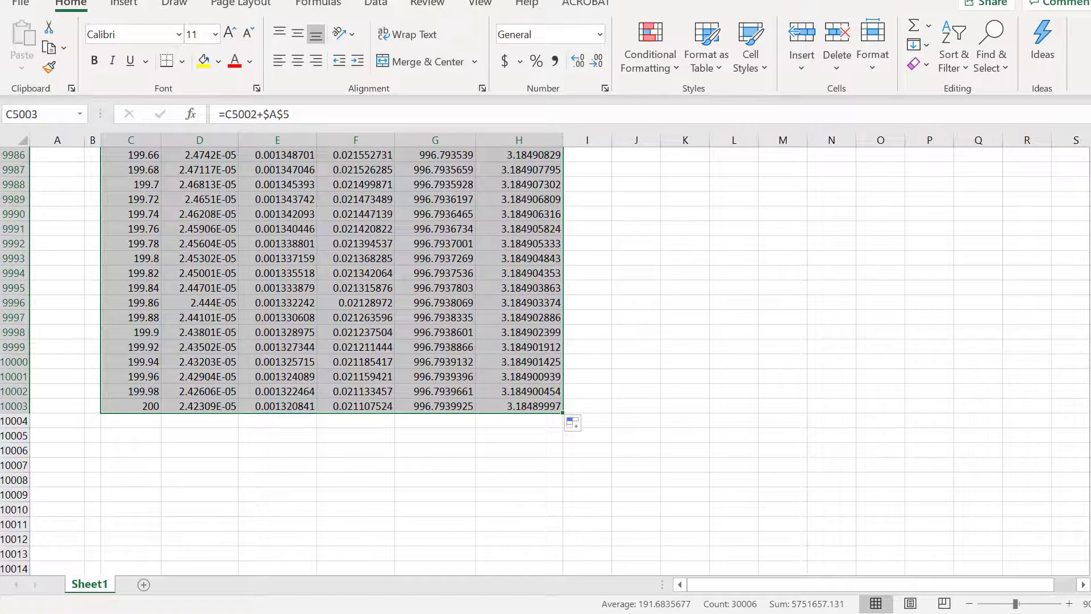
left_click_drag(1090, 559, 1090, 157)
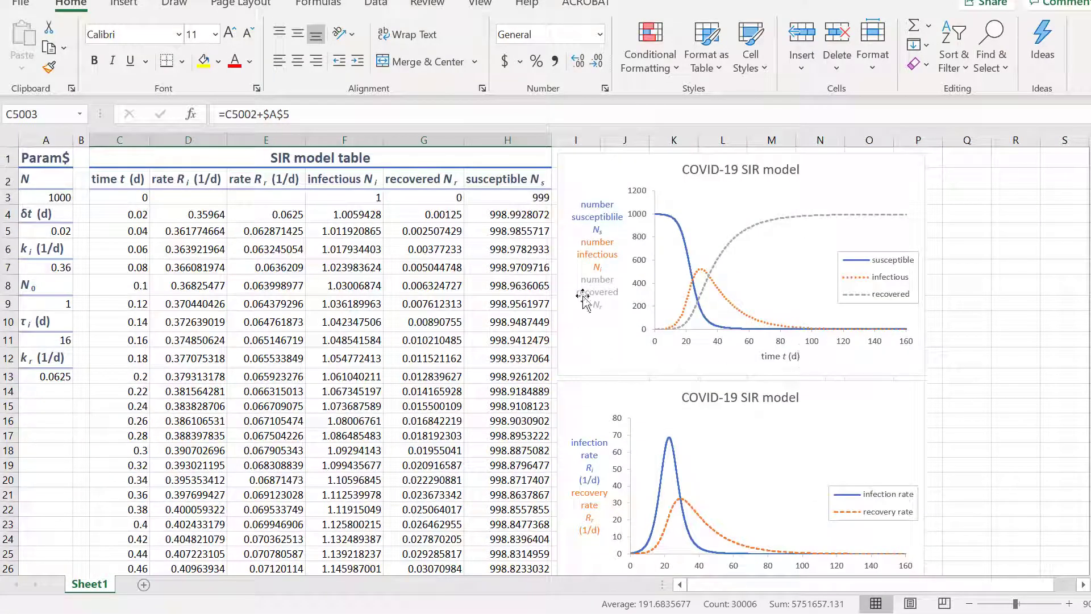
Step: Try a time step δt of 0.01 d in A5 and return it to 0.02 d
left_click(59, 229)
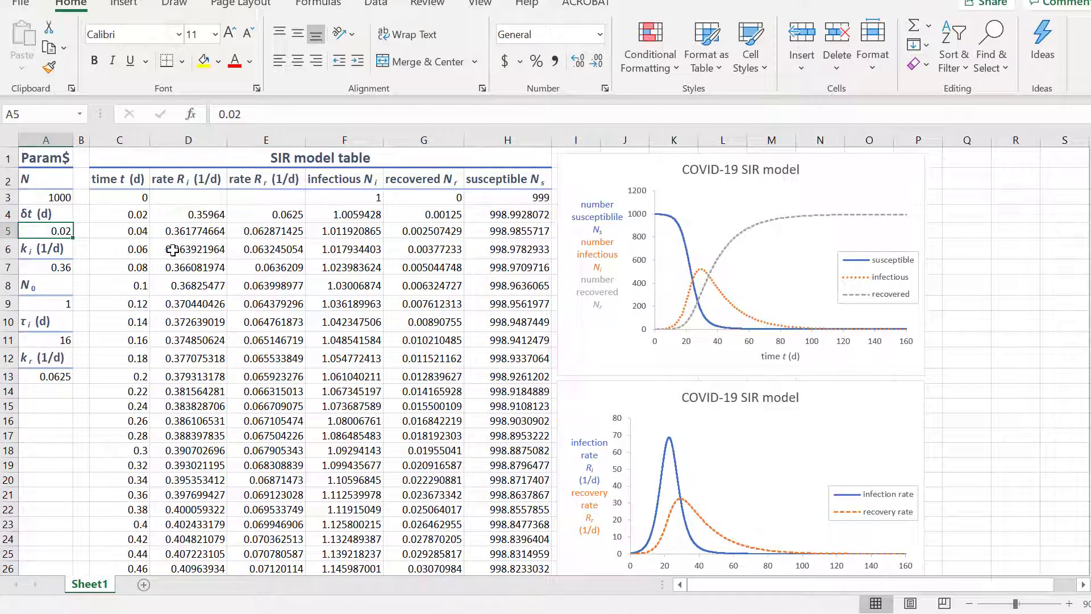
type(".0")
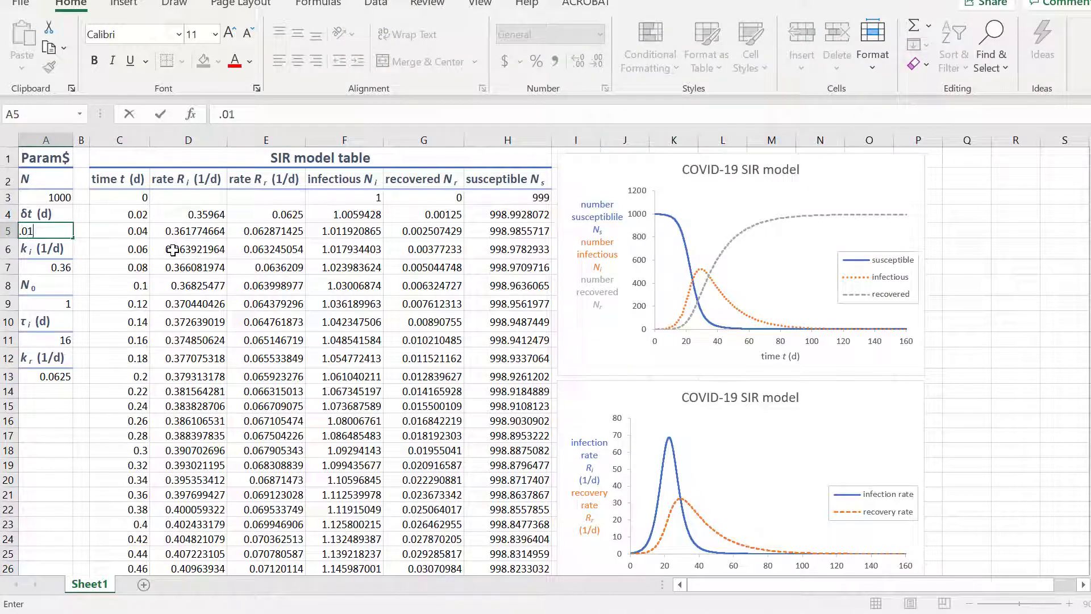
key("Return")
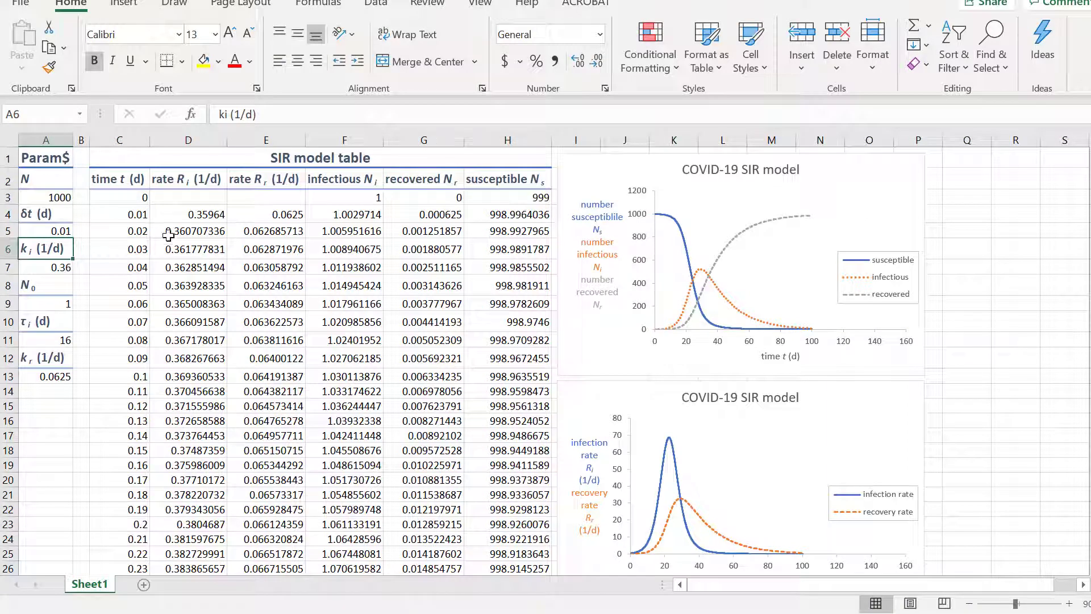
left_click(56, 230)
type(".0")
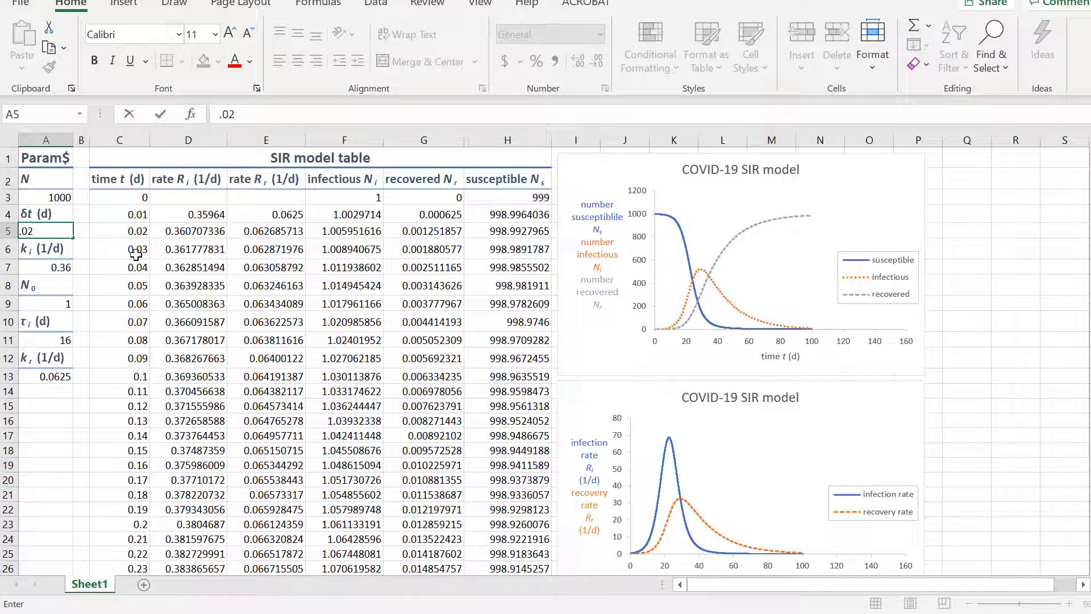
key("Return")
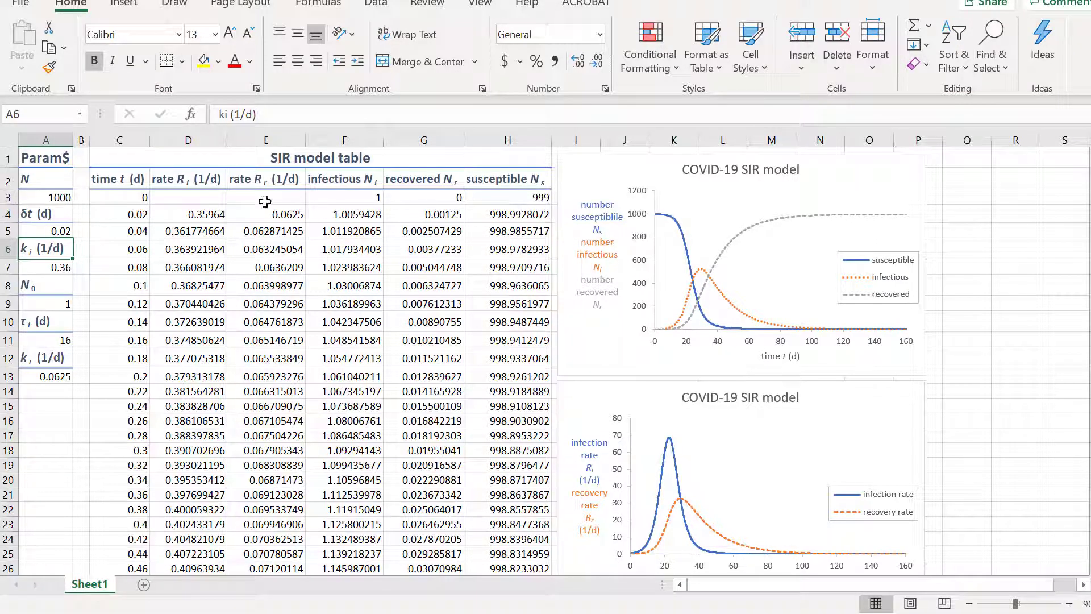
Step: Compare the charts with a time step δt of 0.04 d in A5 and restore it to 0.02 d
left_click(45, 229)
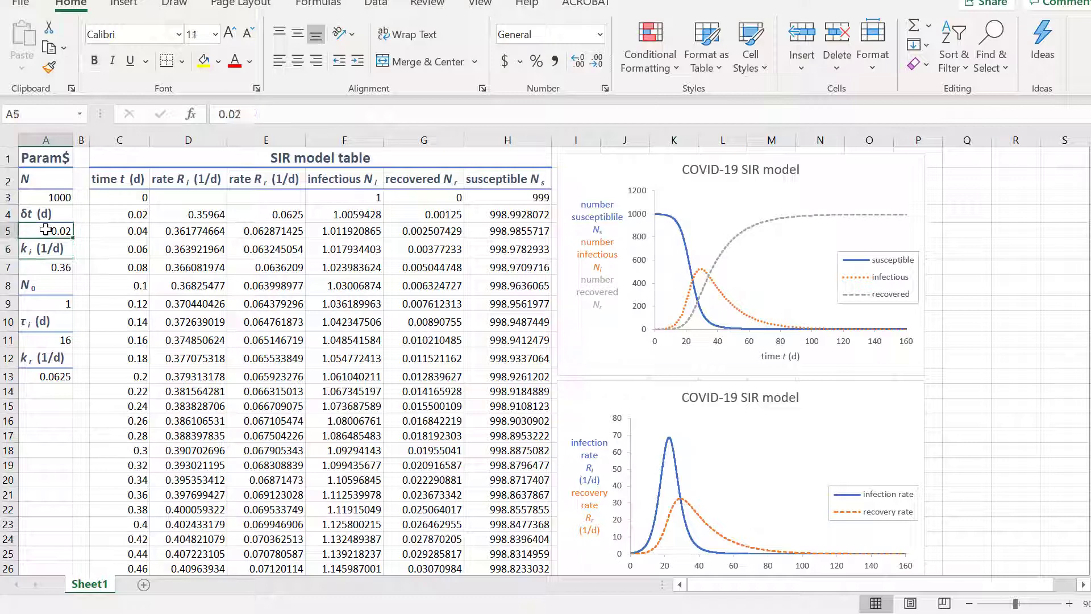
type(".0")
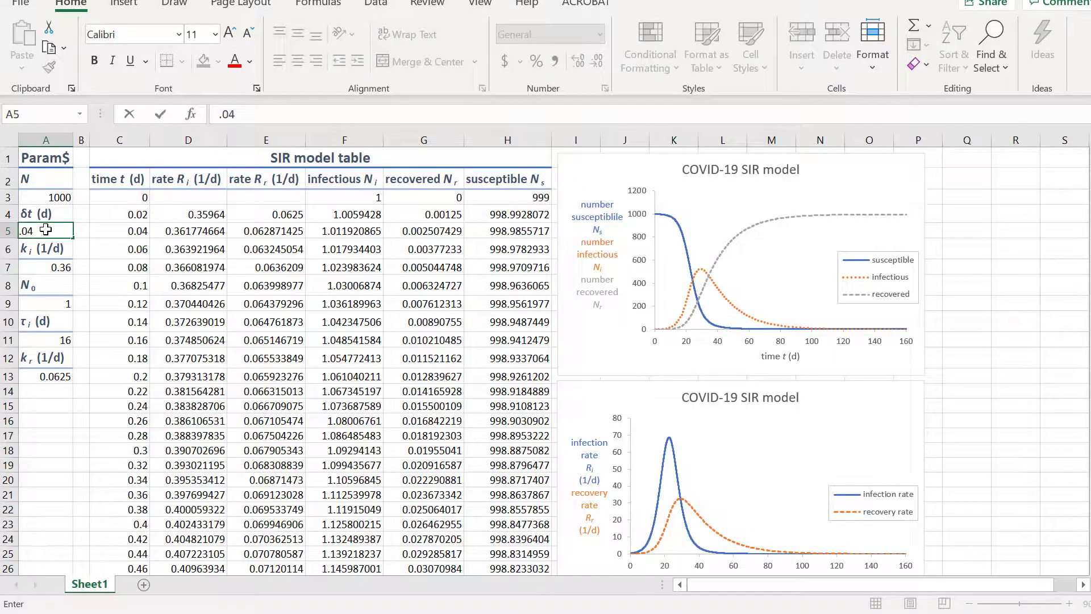
key("Return")
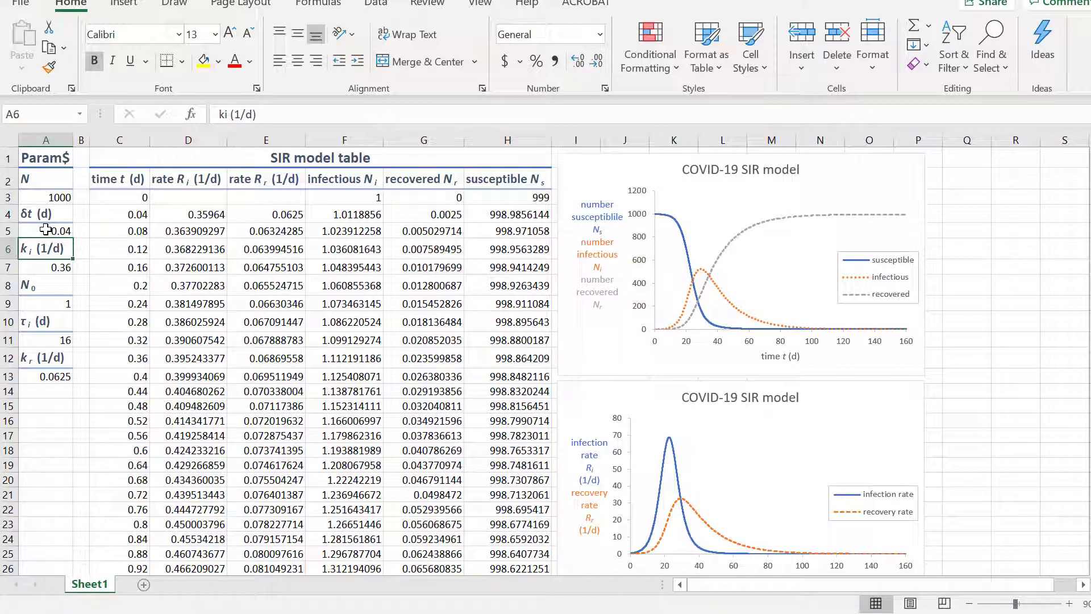
left_click(46, 230)
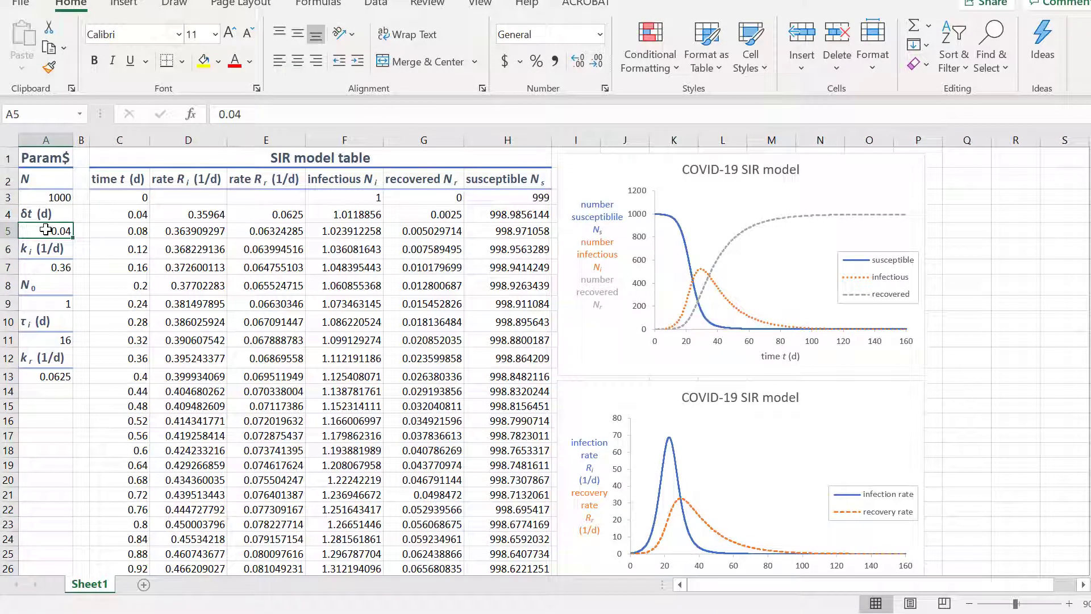
type(".0")
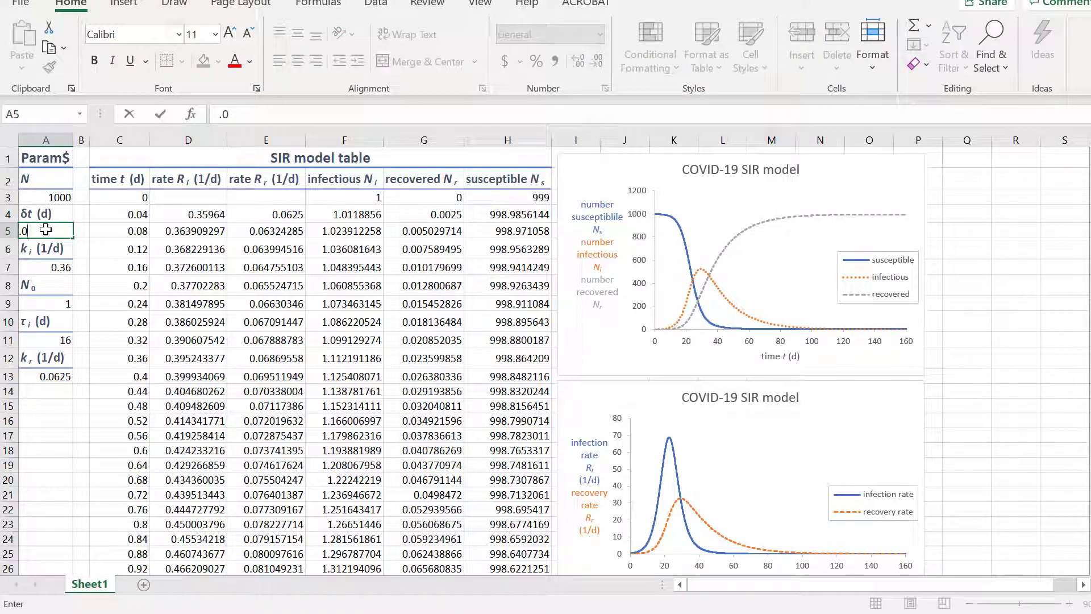
type("2")
key("Return")
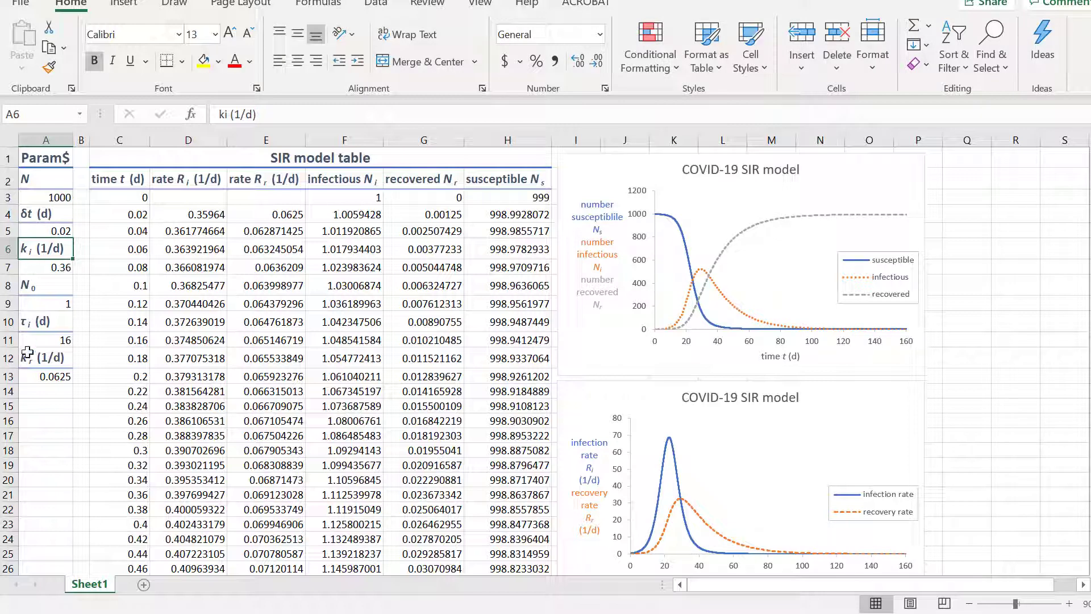
Step: Save the workbook as BPM.Q.12.19(a)_SIR_model in the _CH12.3_R0_herd_immunity_SIR folder, replacing the existing file
left_click(40, 389)
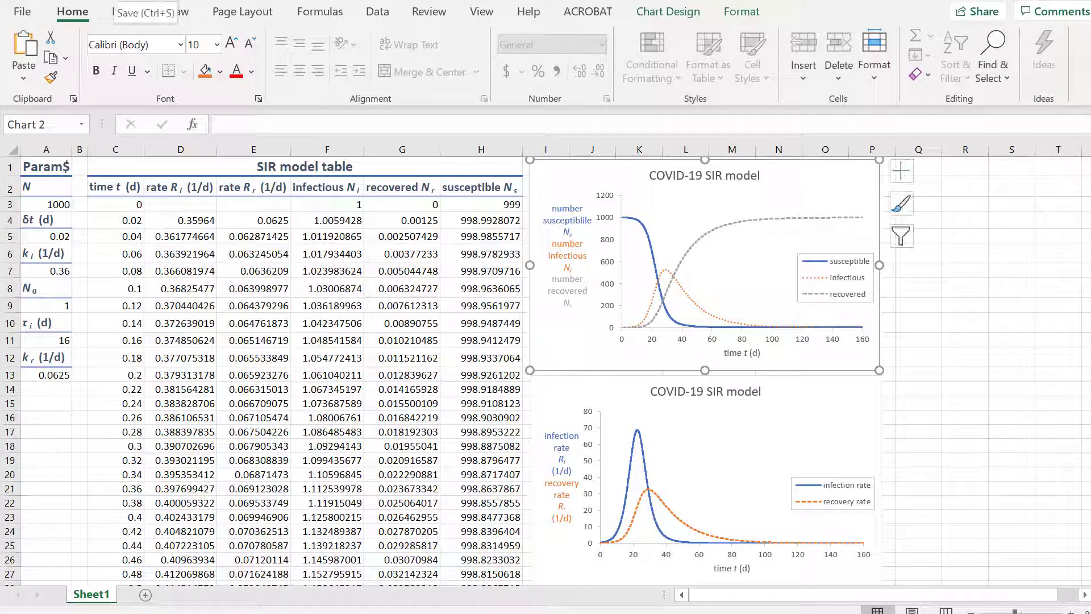
left_click(22, 12)
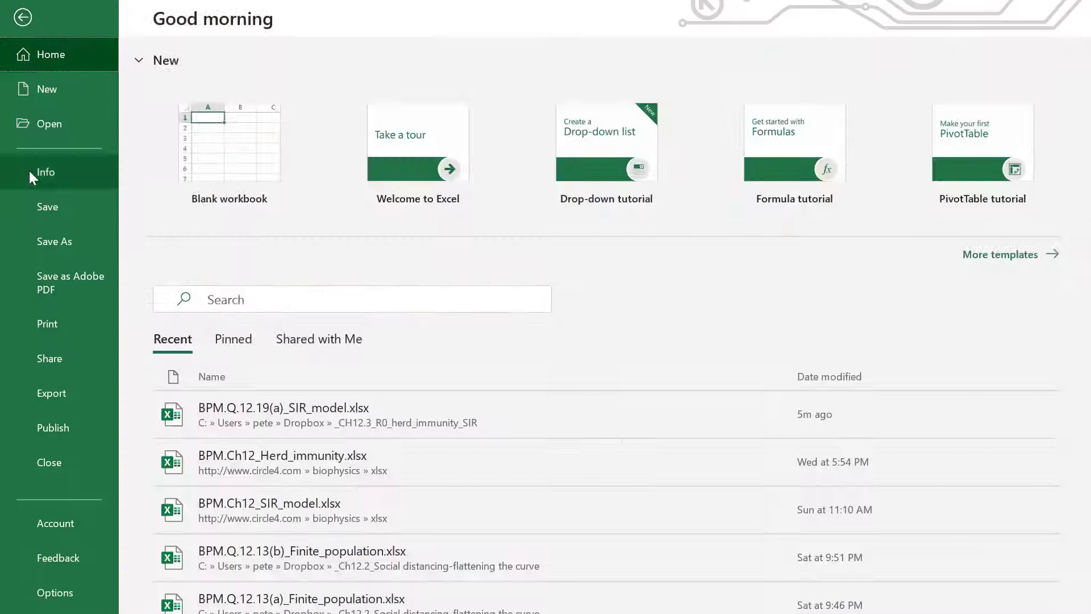
left_click(39, 240)
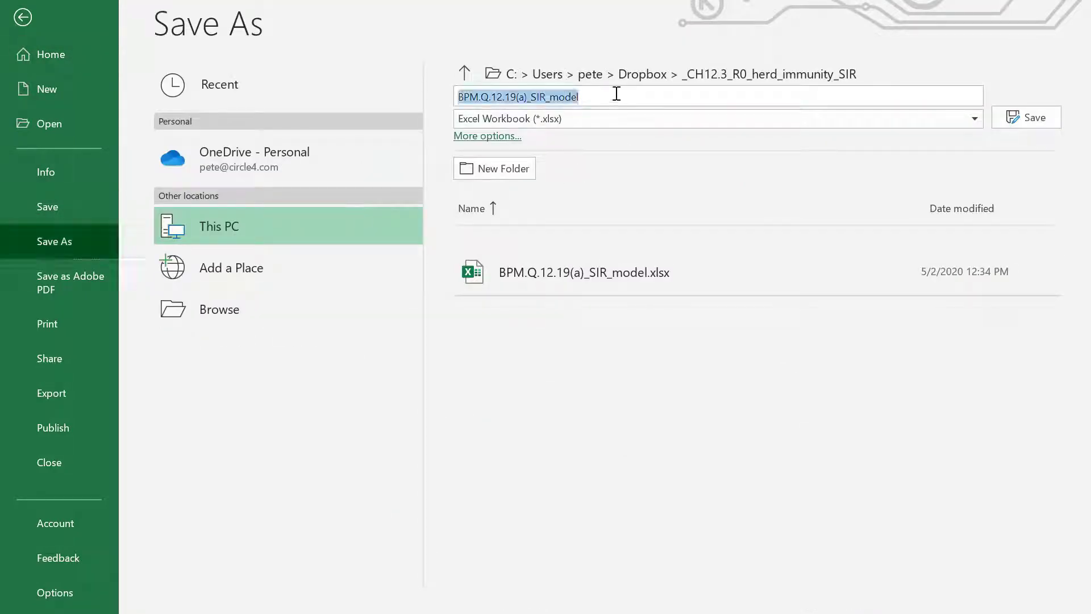
left_click(616, 94)
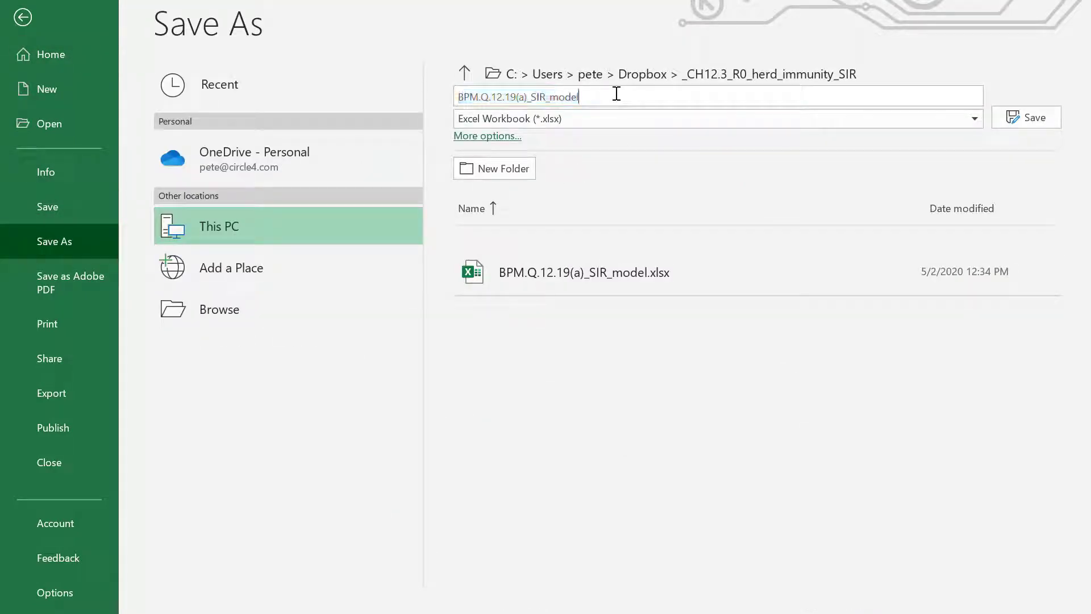
left_click(1002, 117)
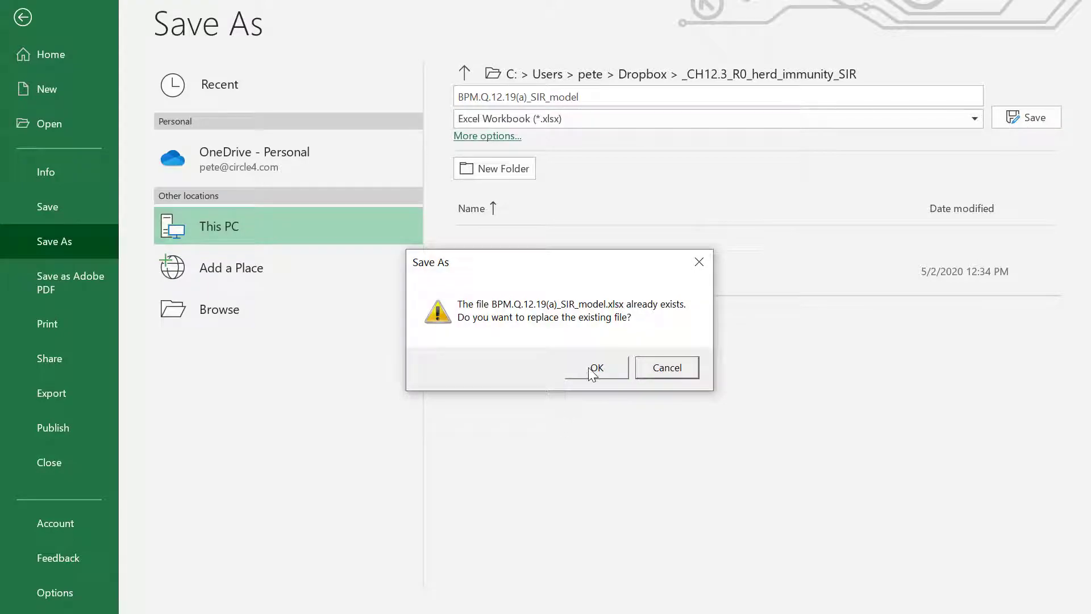
left_click(592, 369)
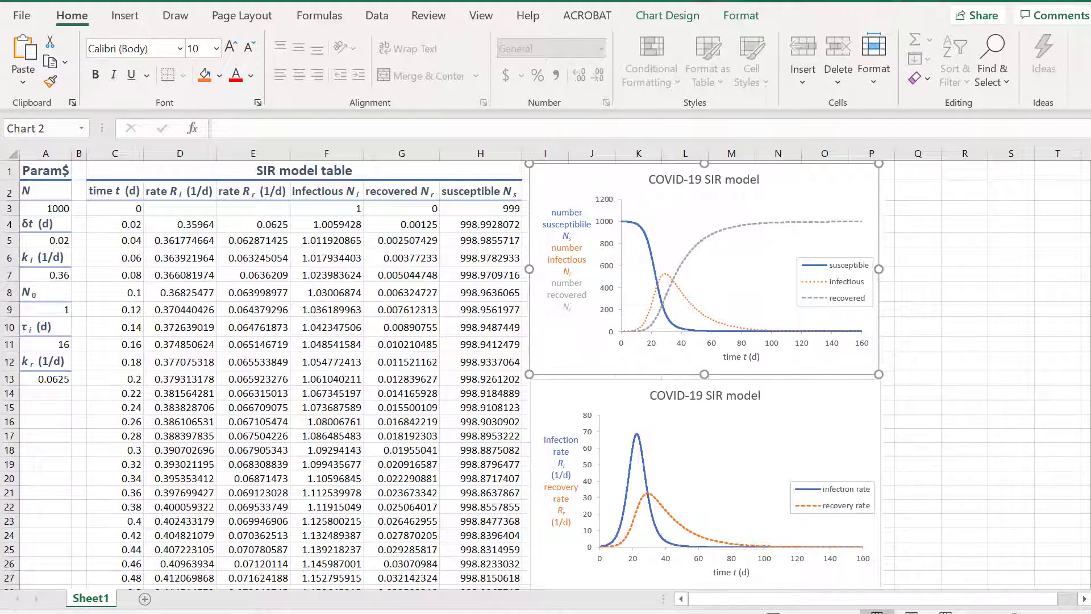
Step: Switch to Word and paste the susceptible, infectious and recovered chart under the Q.12.19(a) heading as a centered picture
key("alt+Tab")
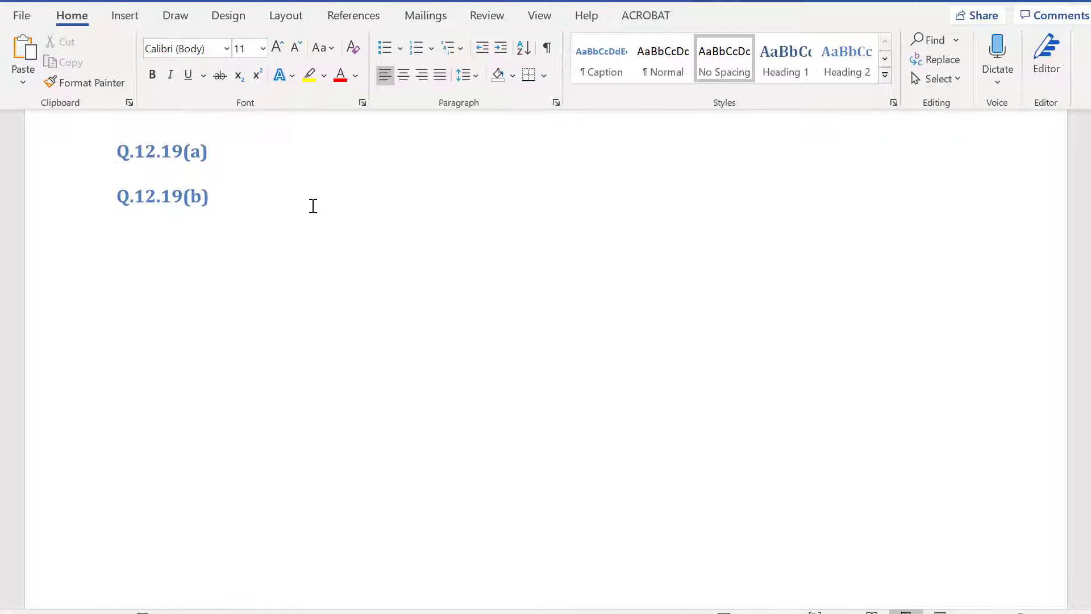
key("ctrl+v")
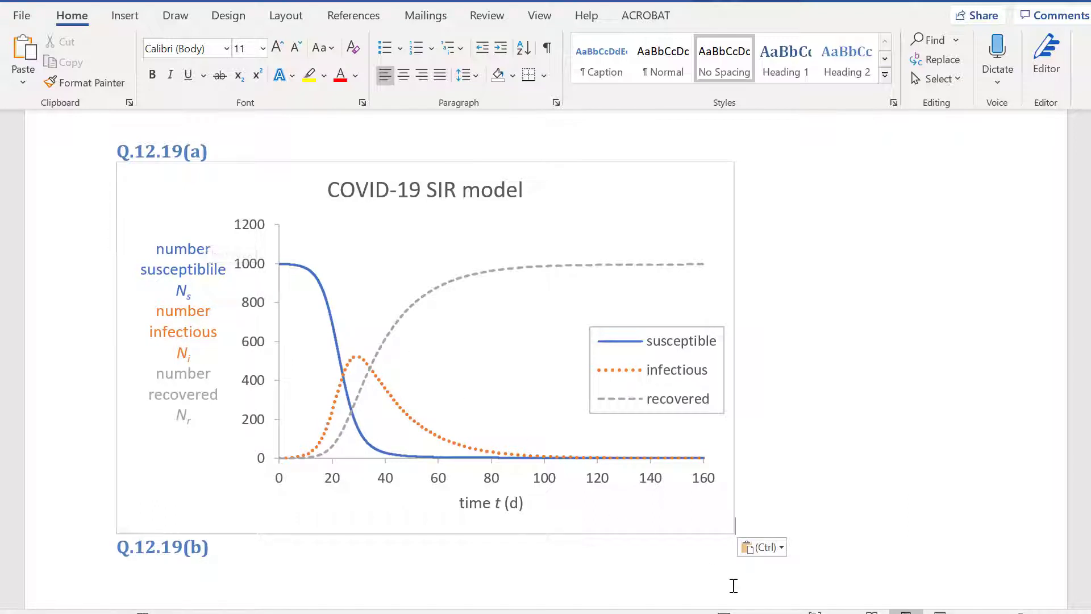
left_click(780, 547)
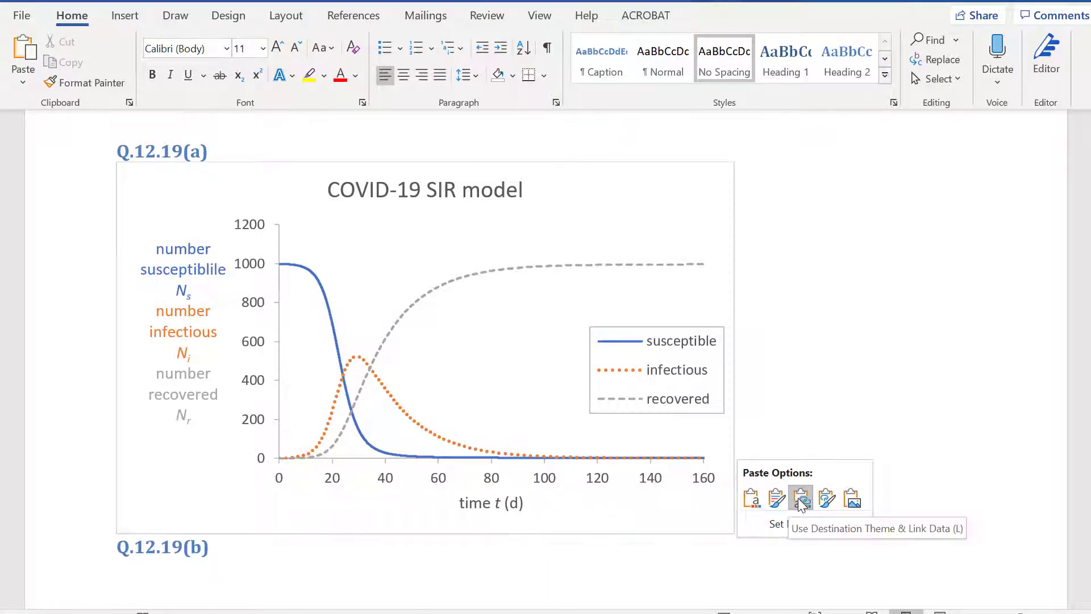
left_click(852, 498)
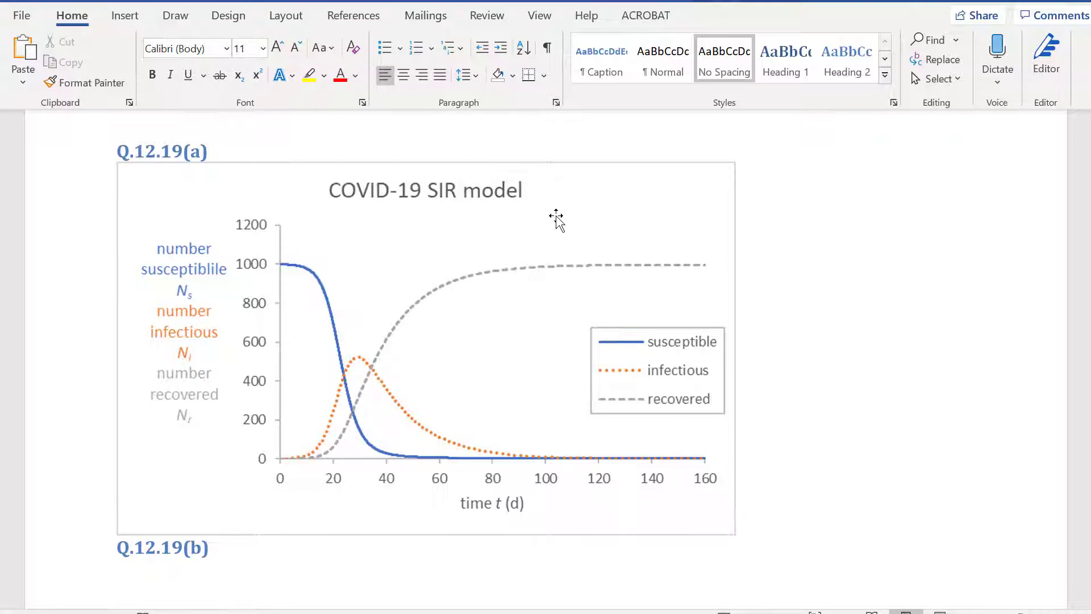
left_click(403, 75)
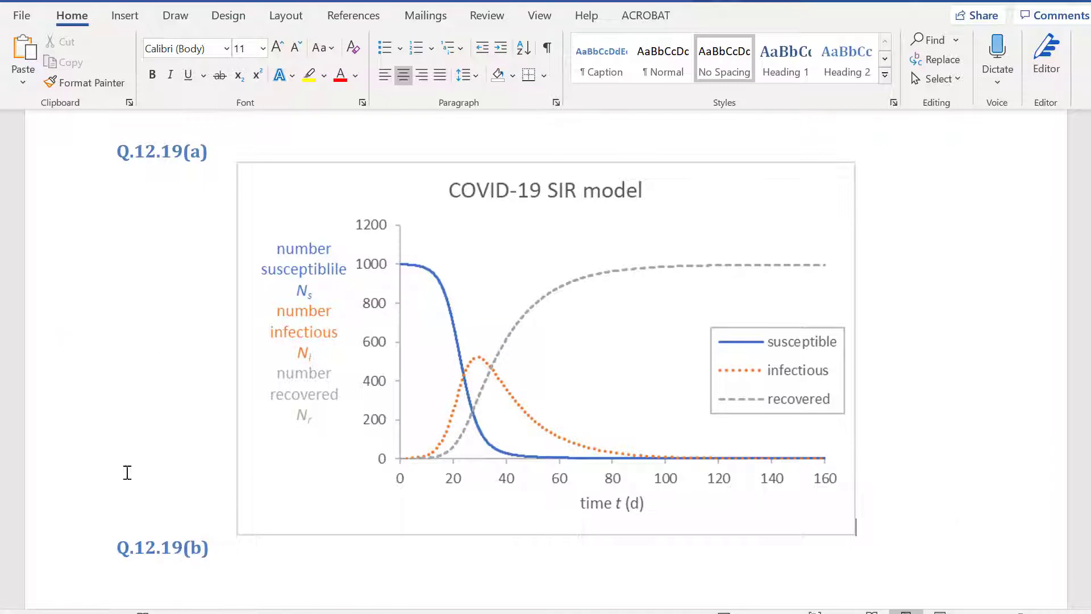
Step: Switch to the Chapter 12 PDF and mark the graph-recording instructions in Q.12.19(a) and (b)
key("alt+Tab")
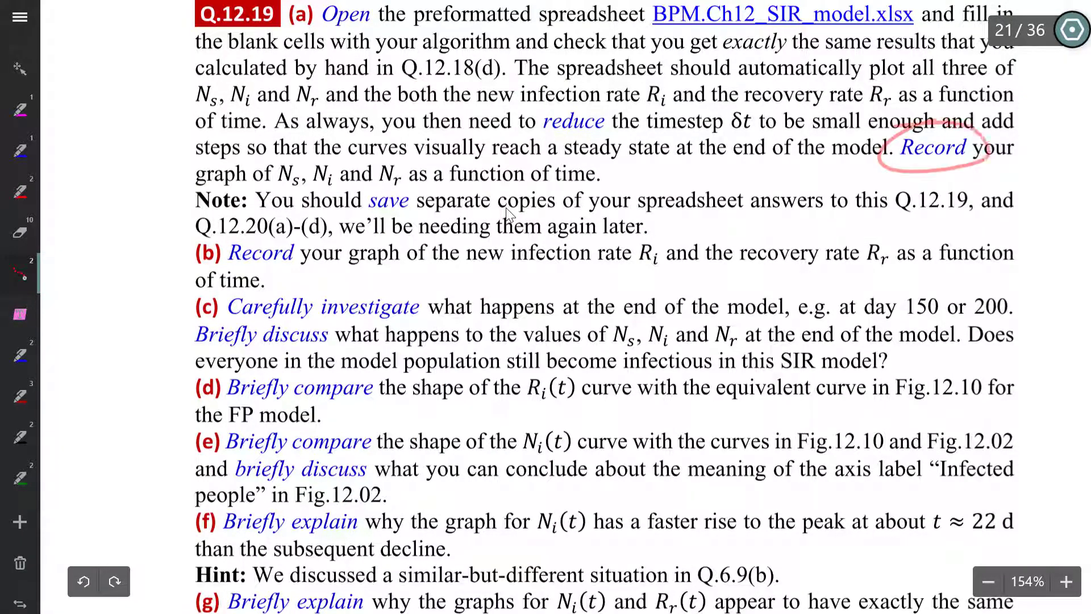
left_click_drag(886, 170, 1028, 155)
mouse_move(195, 183)
left_mouse_down()
mouse_move(434, 187)
mouse_move(579, 170)
left_mouse_up()
mouse_move(267, 271)
left_mouse_down()
mouse_move(907, 250)
mouse_move(654, 235)
mouse_move(631, 253)
mouse_move(652, 235)
left_mouse_up()
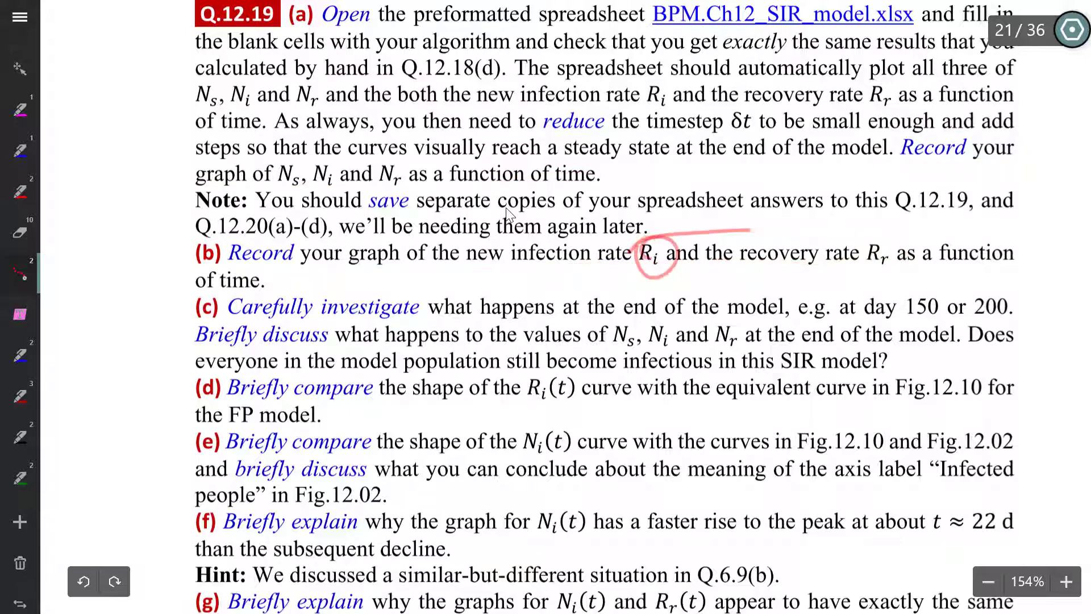
mouse_move(890, 216)
left_mouse_down()
mouse_move(870, 280)
mouse_move(875, 221)
left_mouse_up()
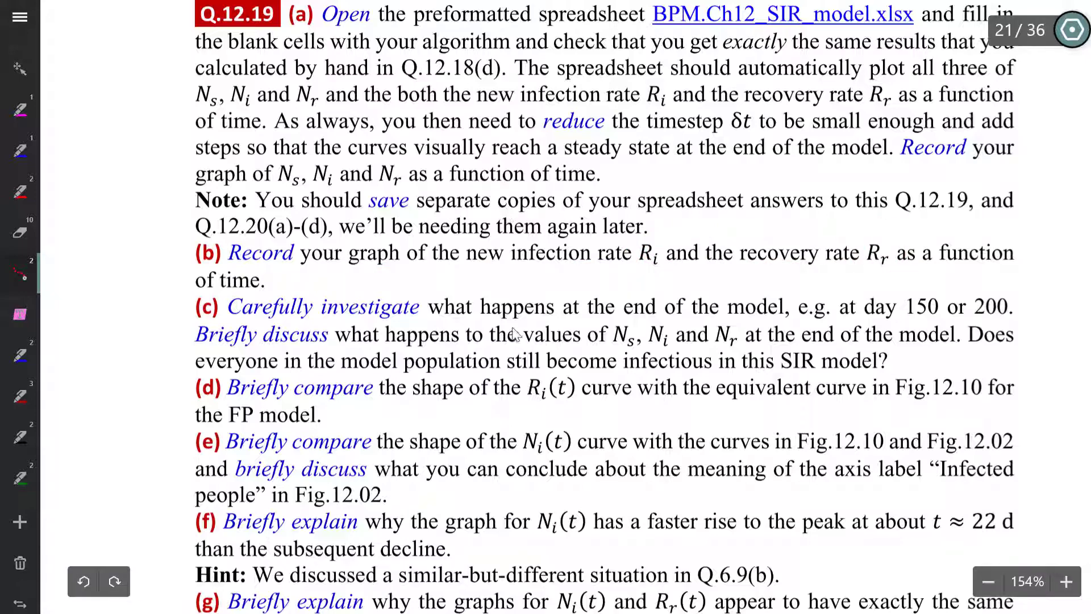
Step: Review Q.12.19(c) to (g) and compare with the SIR model charts in Fig.12.12, circling the recovery rate peak
scroll(471, 386, "down", 3)
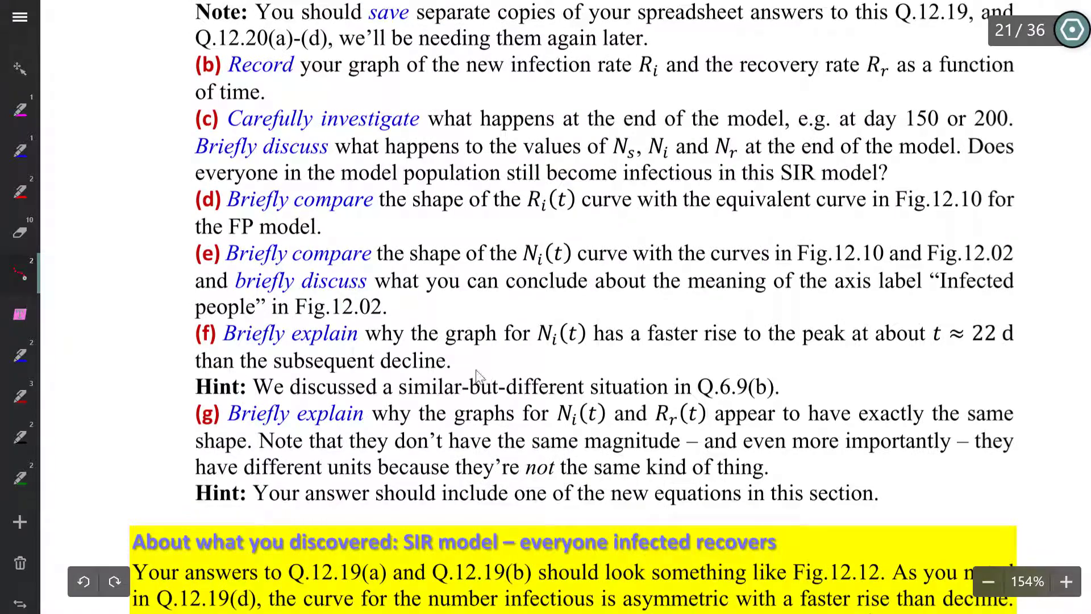
scroll(486, 386, "down", 6)
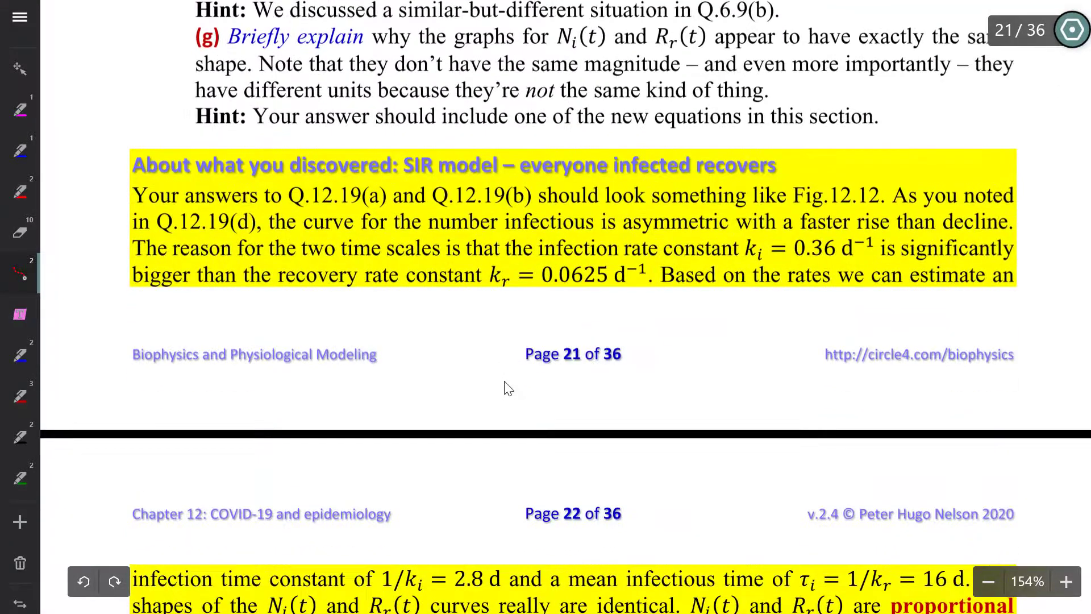
scroll(446, 380, "down", 4)
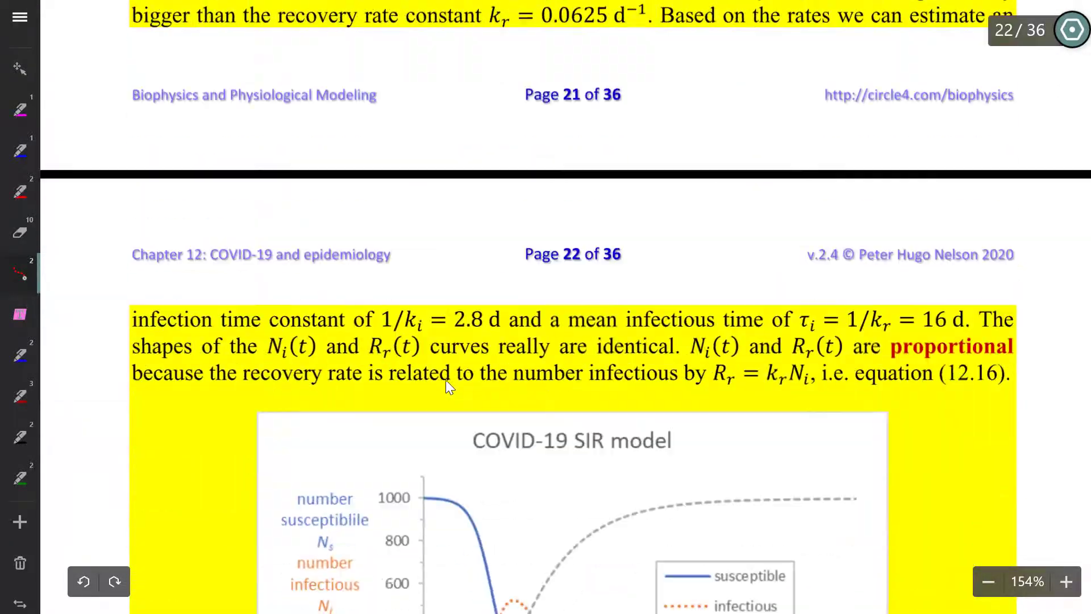
scroll(446, 379, "up", 7)
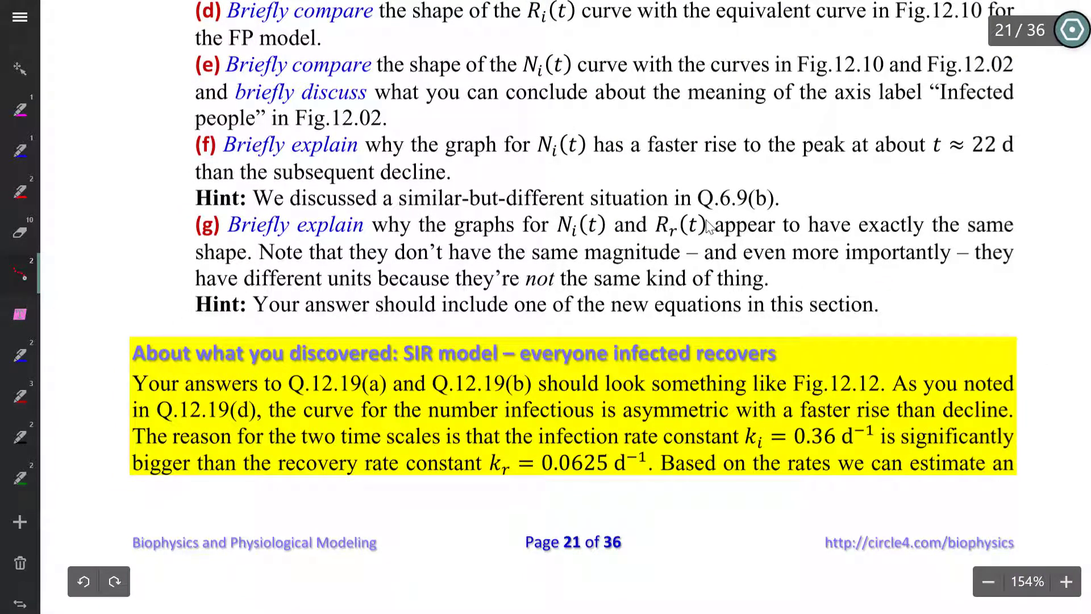
mouse_move(477, 332)
left_mouse_down()
mouse_move(514, 352)
mouse_move(457, 328)
left_mouse_up()
left_click_drag(467, 365, 790, 369)
scroll(706, 225, "down", 12)
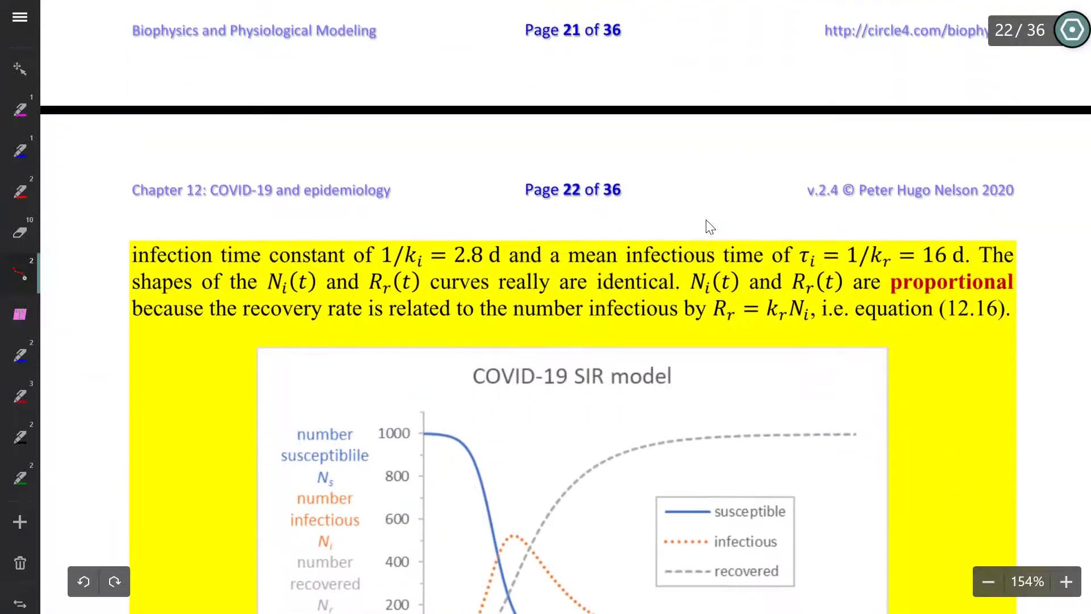
scroll(710, 226, "up", 1)
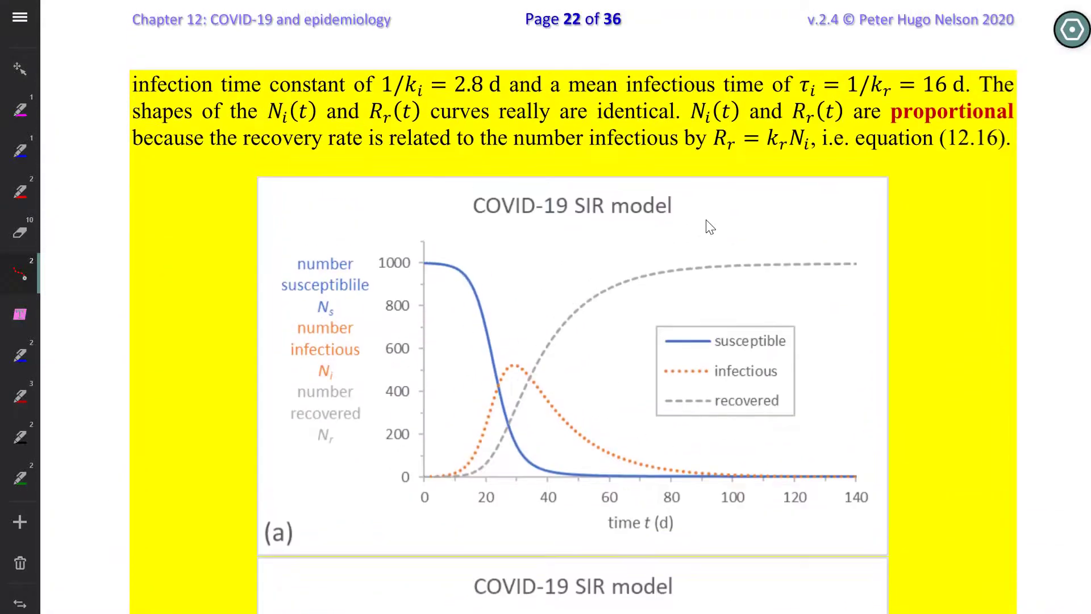
scroll(709, 226, "down", 1)
scroll(710, 226, "down", 3)
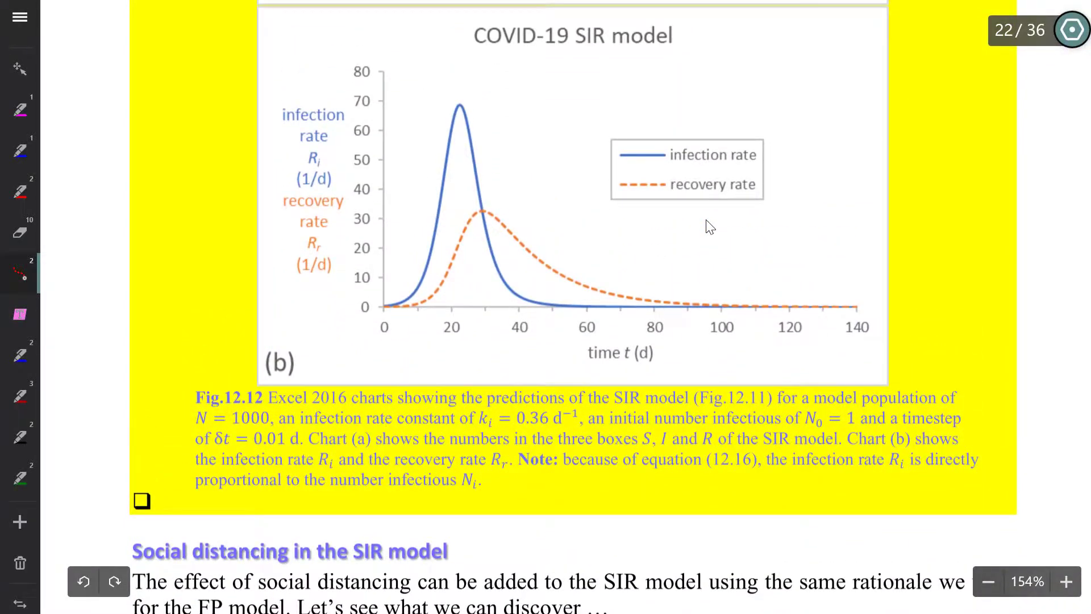
mouse_move(480, 194)
left_mouse_down()
mouse_move(471, 222)
mouse_move(503, 196)
mouse_move(463, 216)
mouse_move(497, 196)
left_mouse_up()
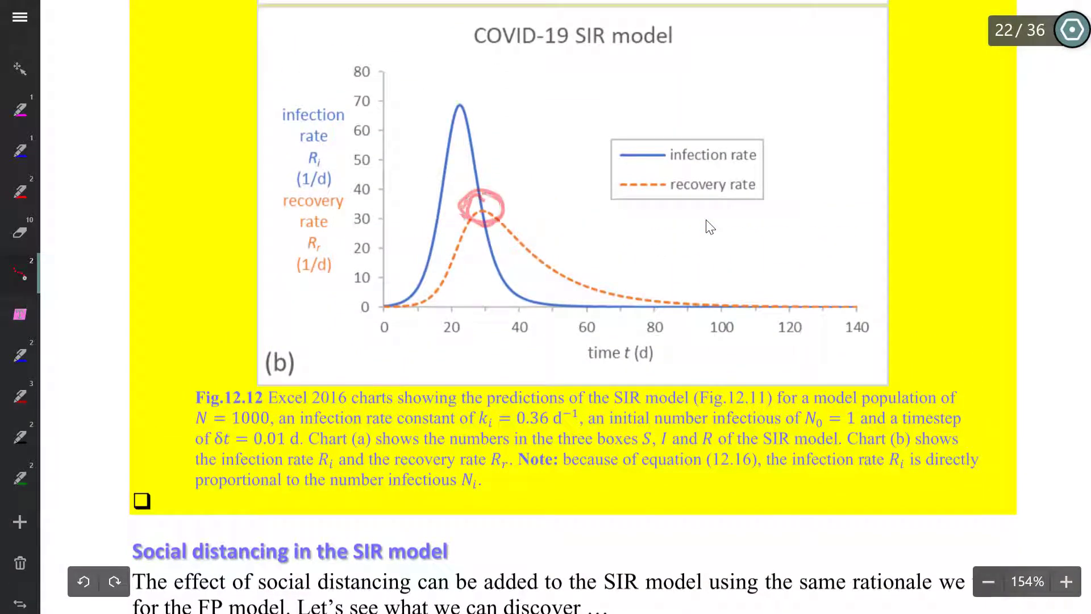
Step: Read the section on social distancing in the SIR model and mark the new infection rate constant in Q.12.20(a)
scroll(710, 227, "down", 6)
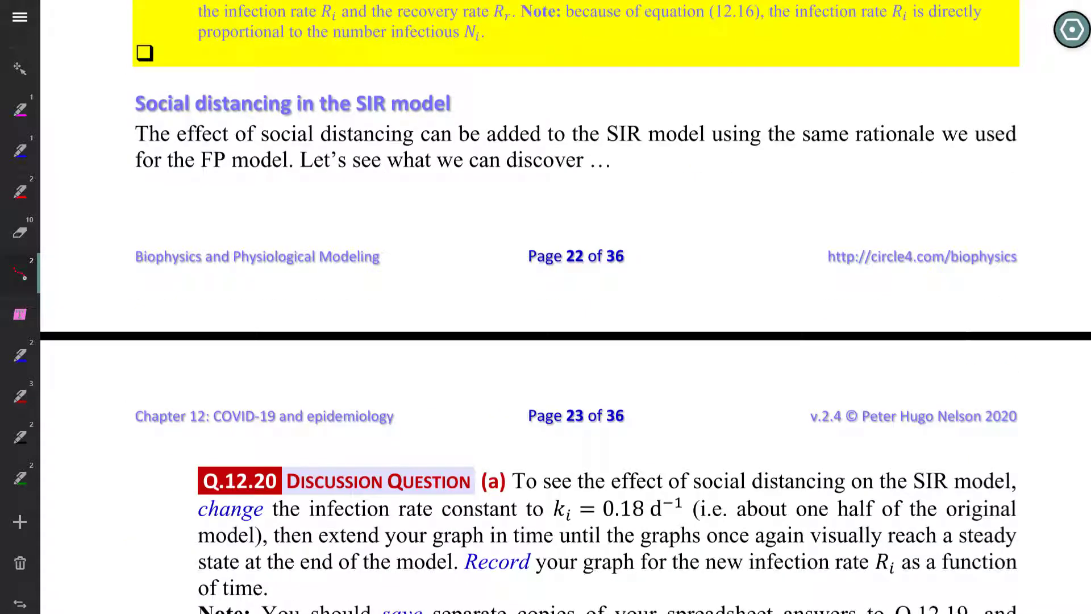
mouse_move(216, 80)
left_mouse_down()
mouse_move(126, 96)
mouse_move(284, 91)
mouse_move(221, 84)
left_mouse_up()
left_click_drag(197, 121, 466, 116)
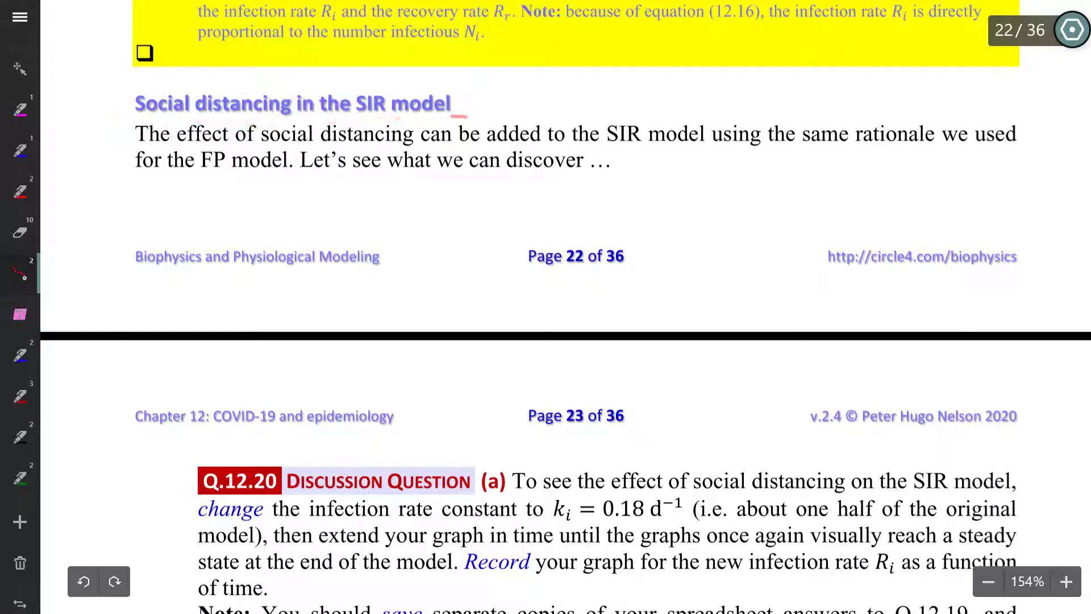
scroll(565, 306, "down", 1)
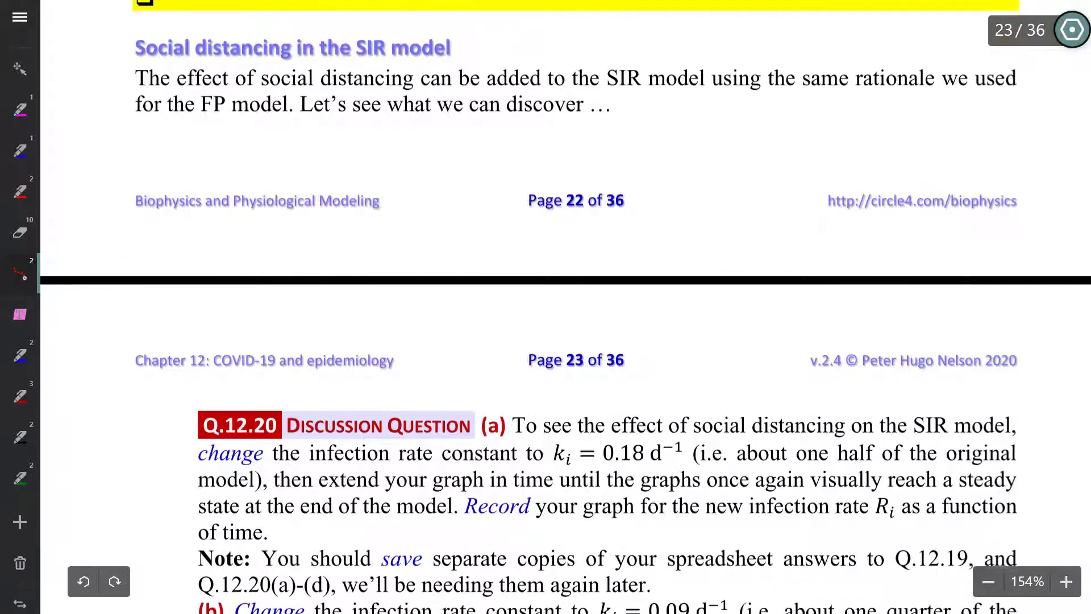
scroll(565, 307, "down", 4)
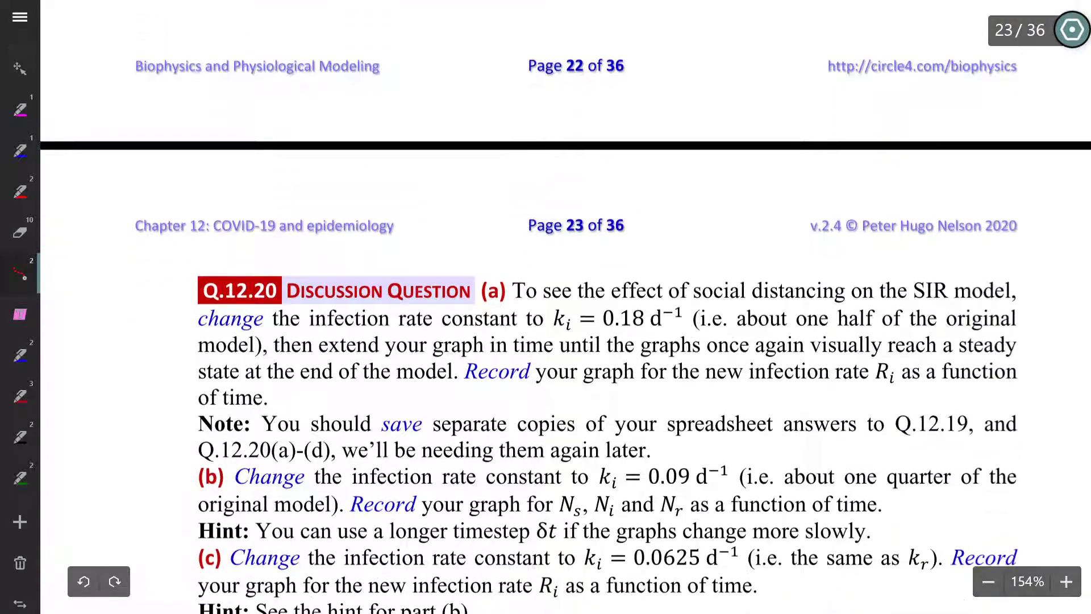
scroll(565, 307, "up", 1)
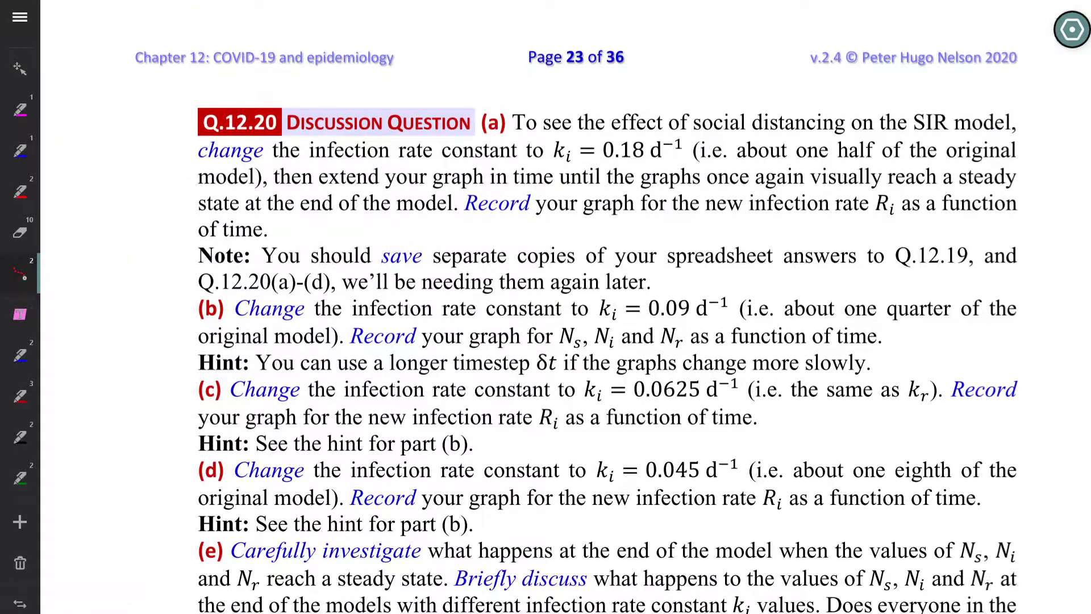
mouse_move(595, 138)
left_mouse_down()
mouse_move(571, 172)
mouse_move(677, 136)
mouse_move(538, 151)
mouse_move(685, 159)
left_mouse_up()
mouse_move(884, 184)
left_mouse_down()
mouse_move(897, 228)
mouse_move(888, 185)
left_mouse_up()
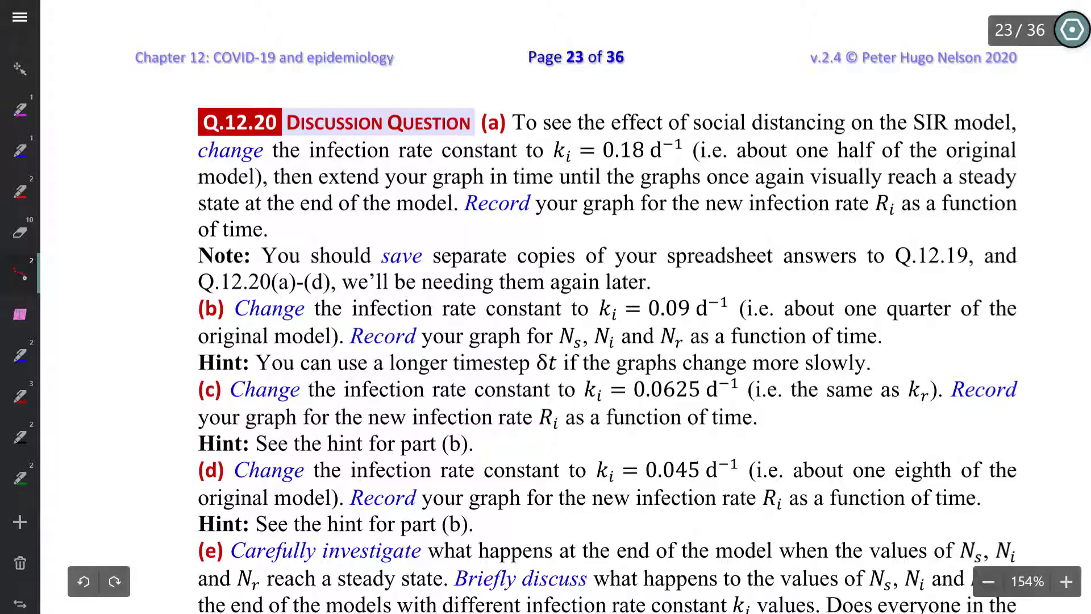
Step: Switch back to Excel and save a copy of the workbook as BPM.Q.12.20(a)_SIR_model in the same folder
key("alt+Tab")
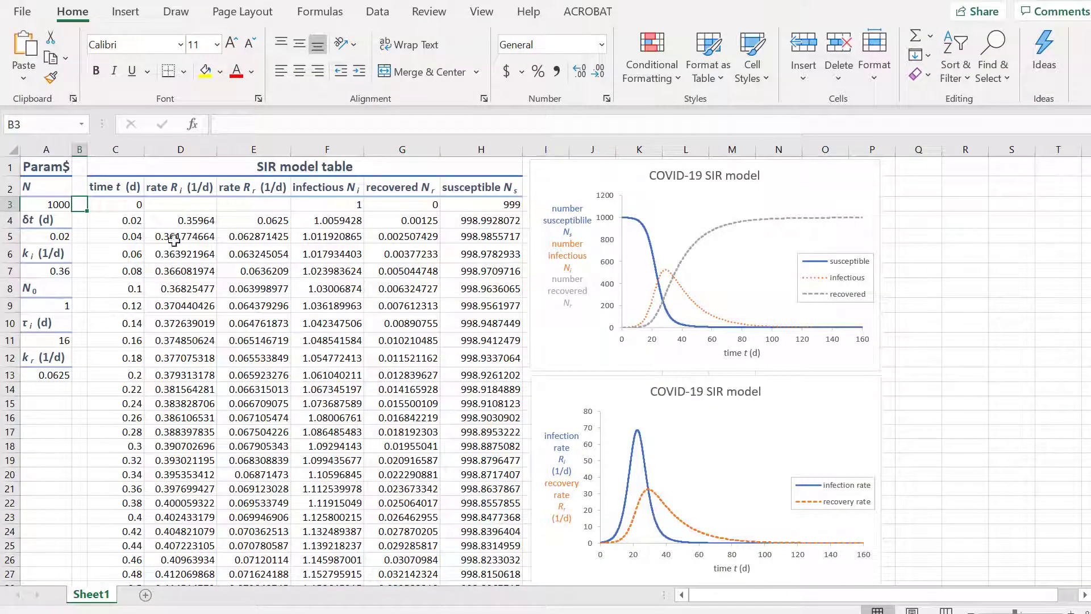
left_click(27, 12)
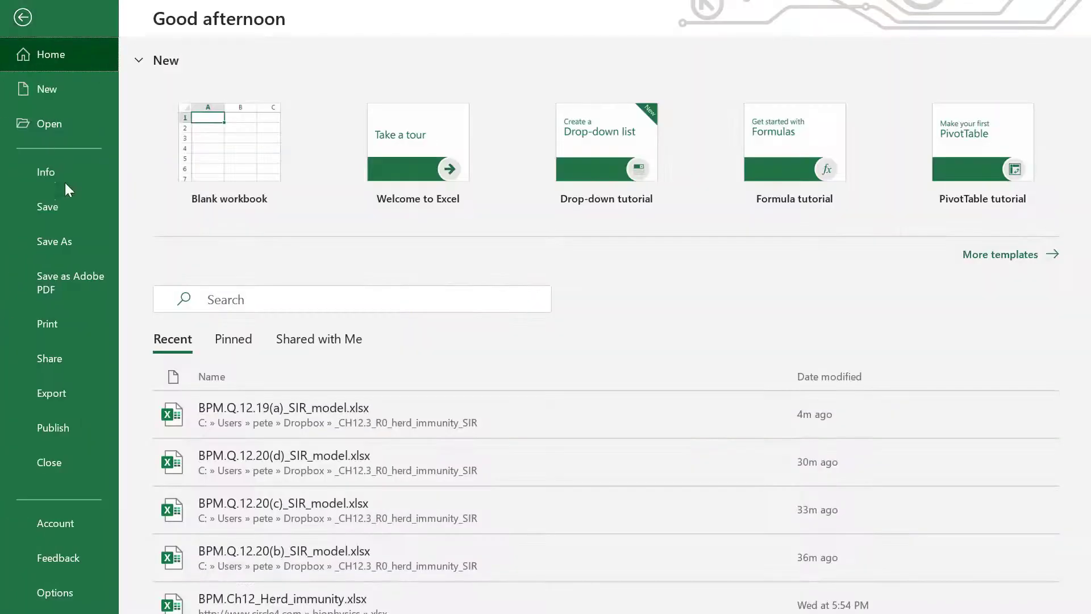
left_click(63, 239)
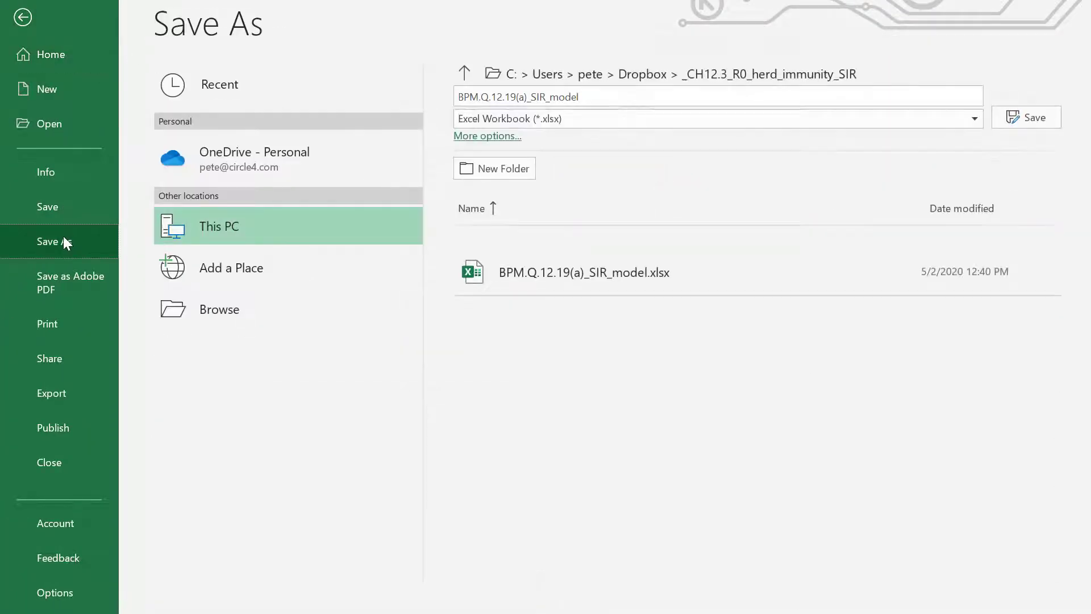
left_click(515, 97)
left_click(515, 99)
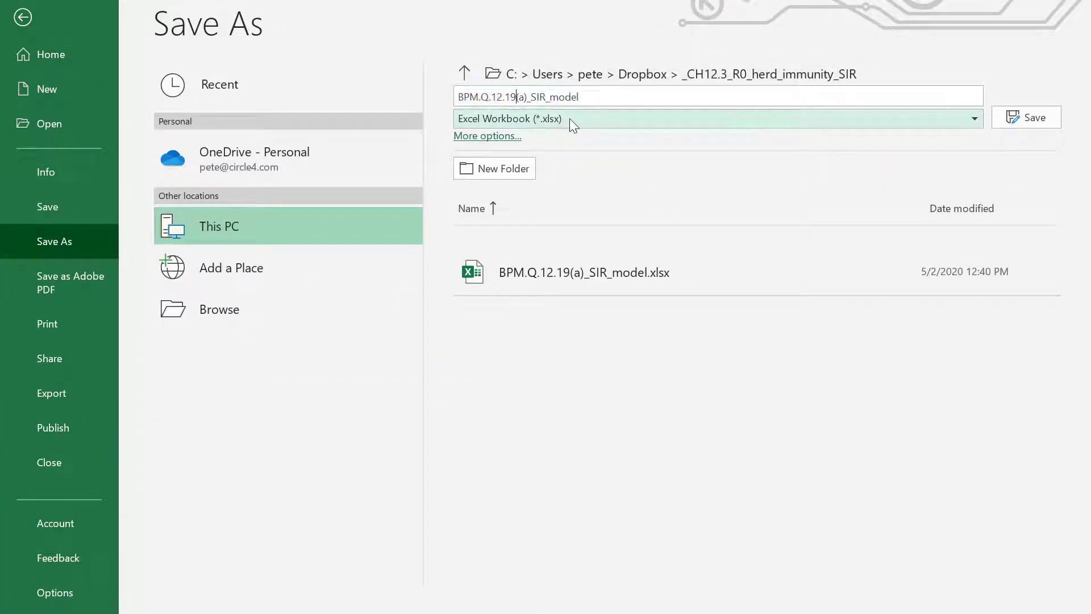
key("BackSpace")
key("BackSpace")
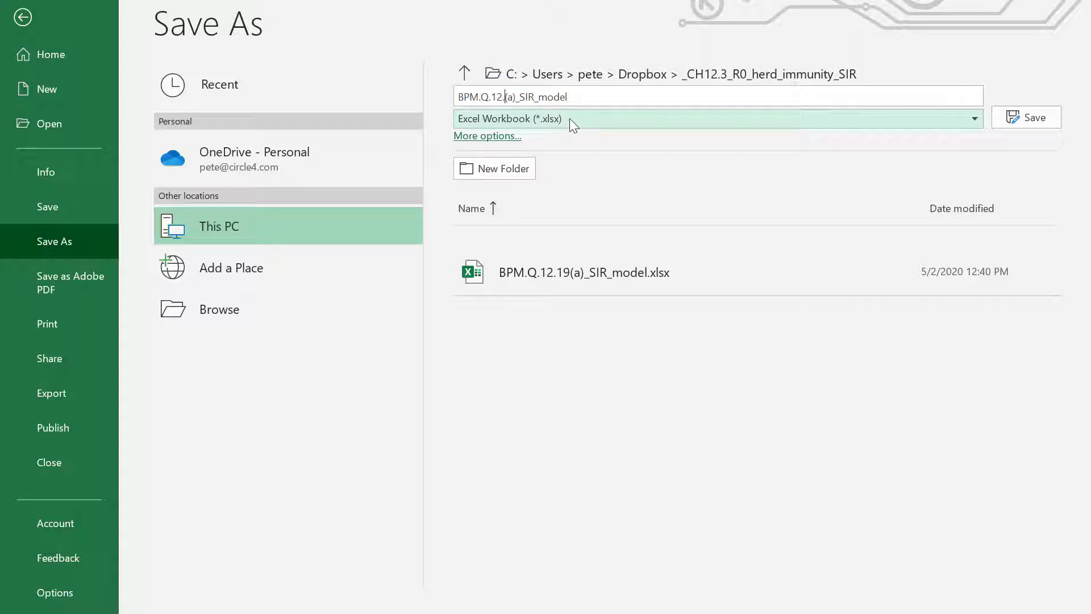
type("20")
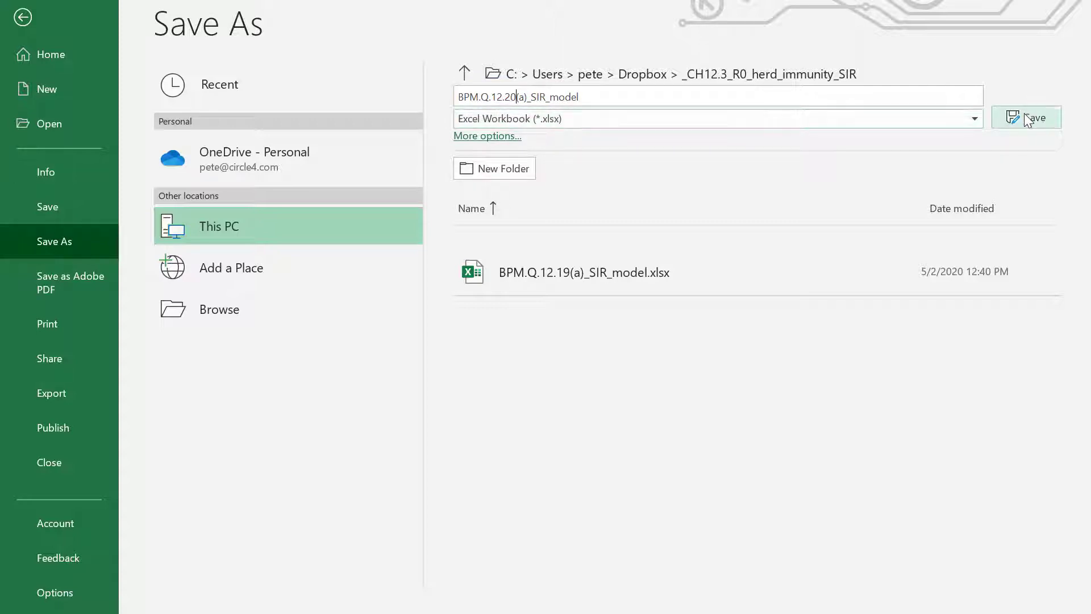
left_click(1029, 120)
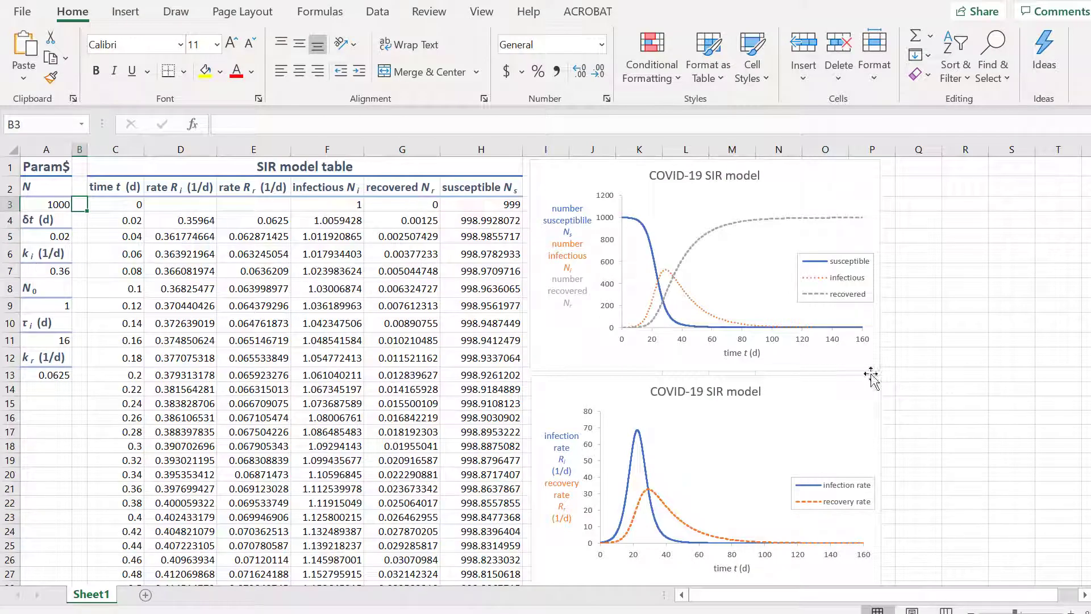
Step: Reset the maximum bound of the time axis to automatic on both COVID-19 SIR model charts
left_click(712, 344)
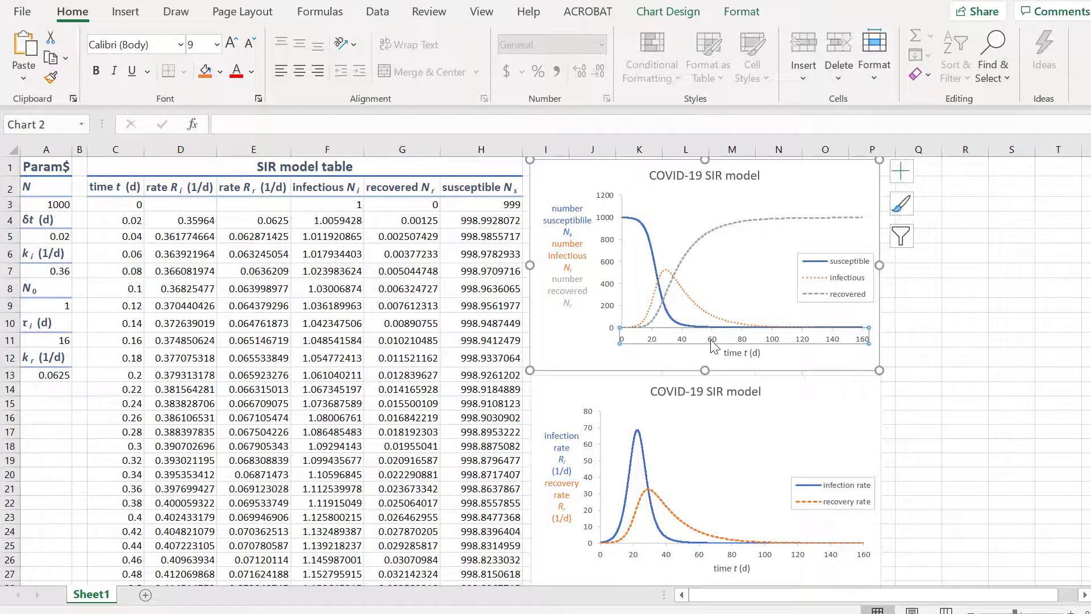
double_click(711, 344)
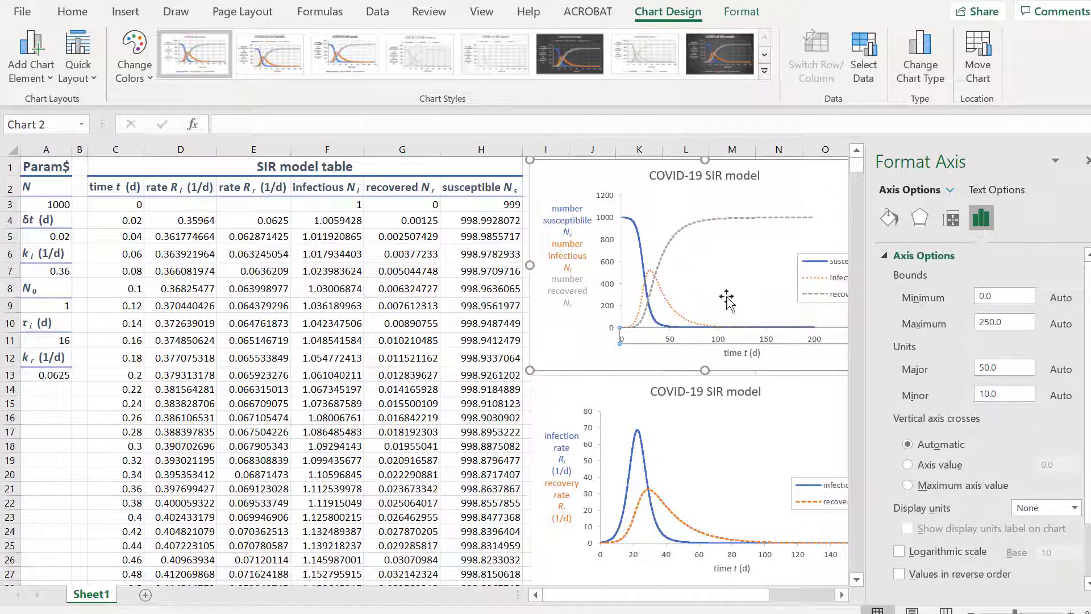
left_click(733, 560)
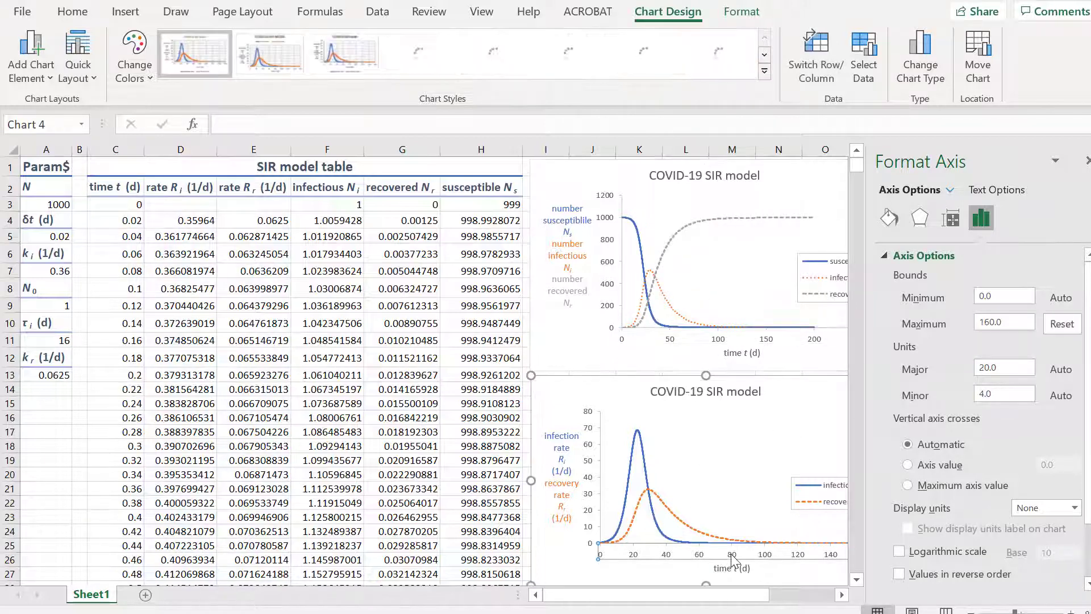
left_click(1062, 323)
left_click(1088, 161)
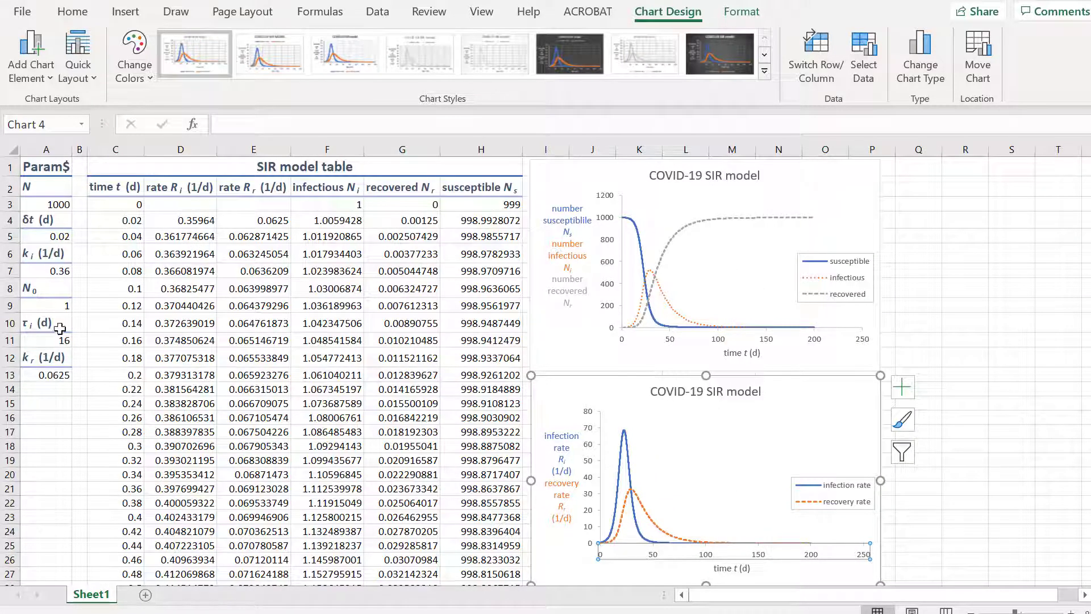
Step: Set the infection rate constant ki to 0.18 per day and inspect the end of the recovered curve
left_click(35, 271)
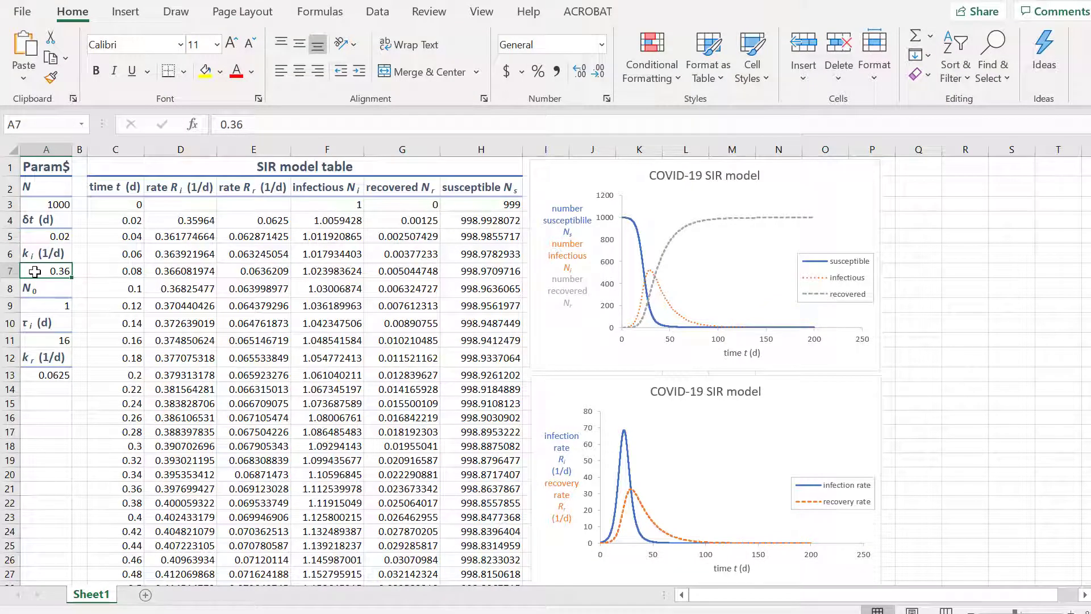
type(".")
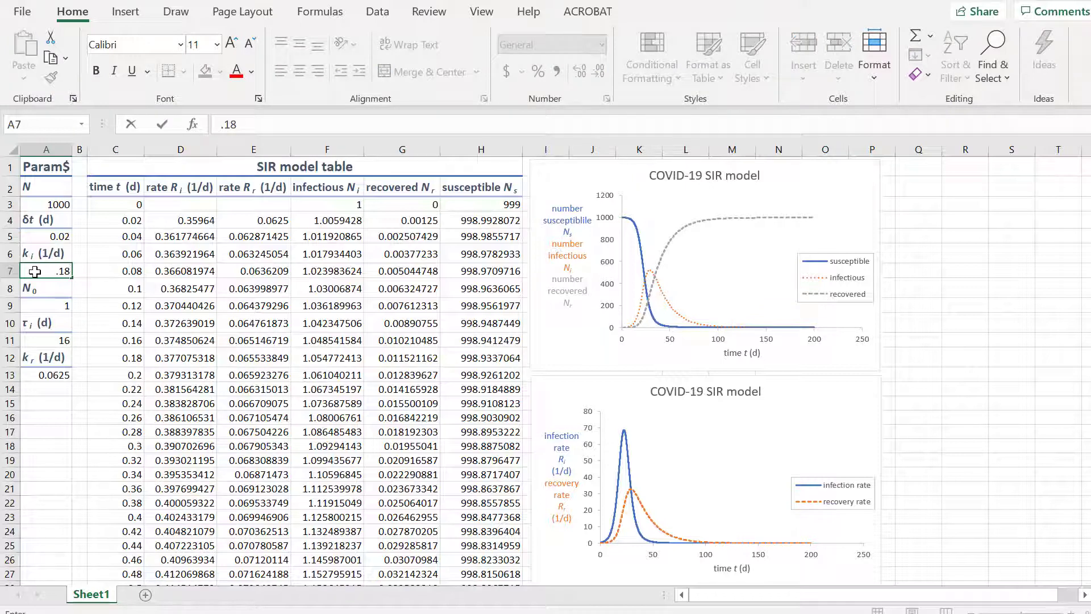
type("18")
key("Return")
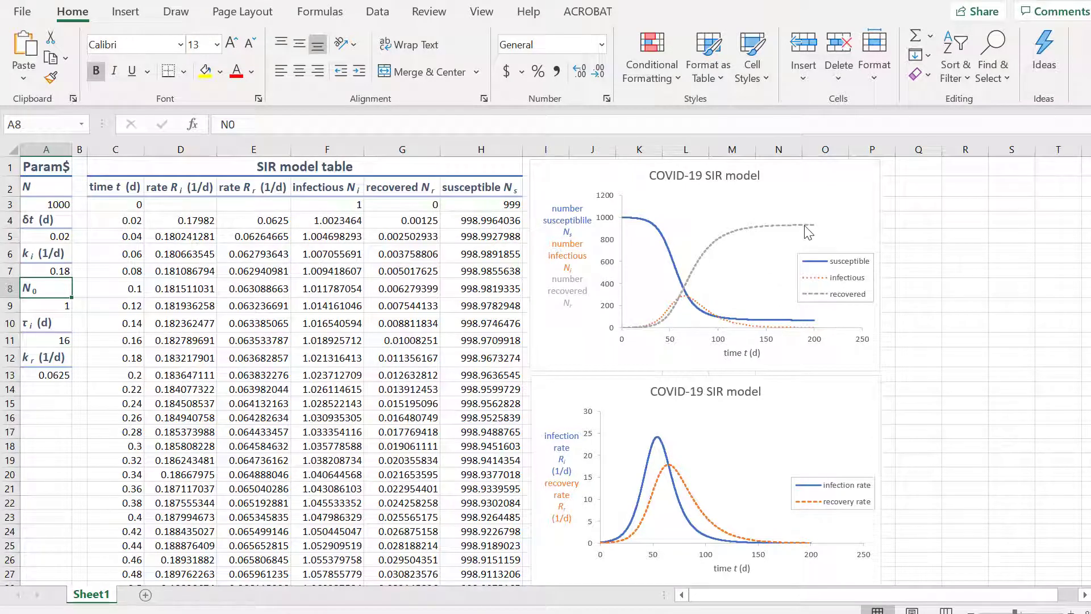
mouse_move(805, 227)
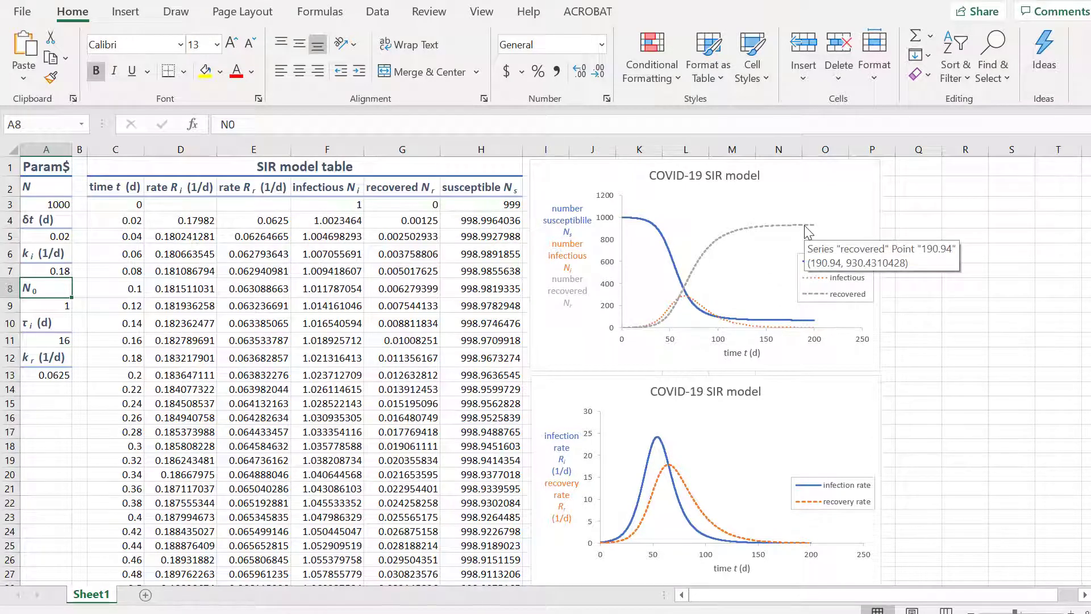
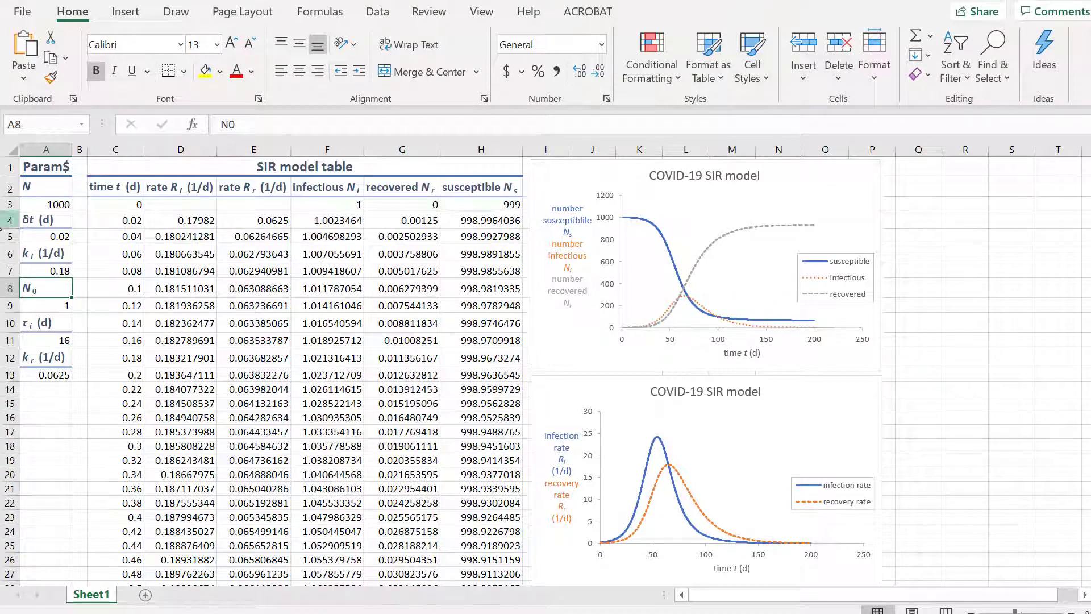
Step: Set the timestep δt to 0.025 d to extend the graphs in time, and save the workbook
left_click(27, 233)
left_click(282, 123)
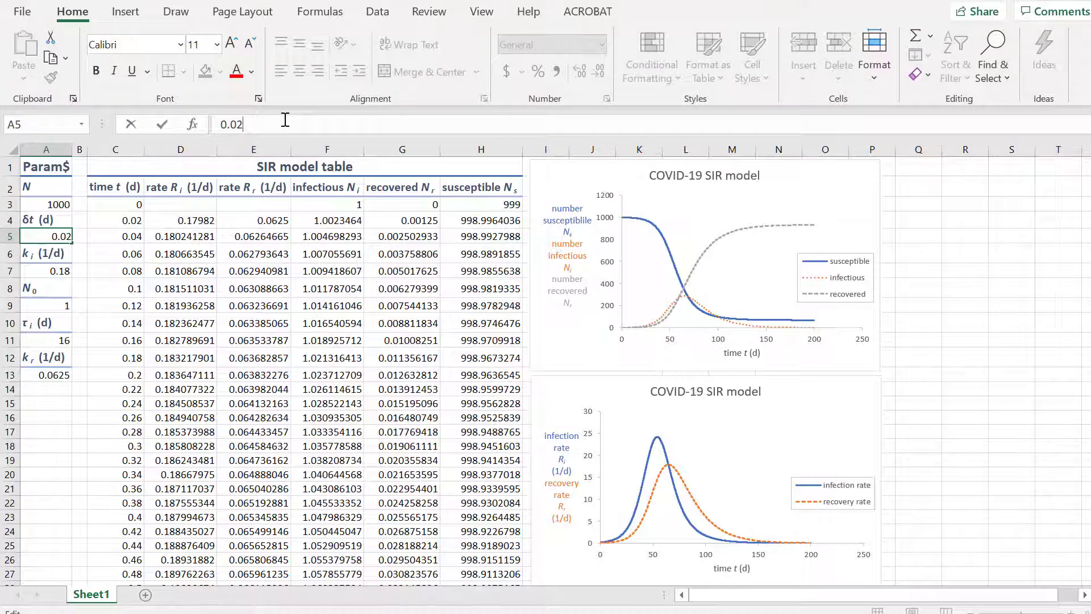
type("5")
key("Return")
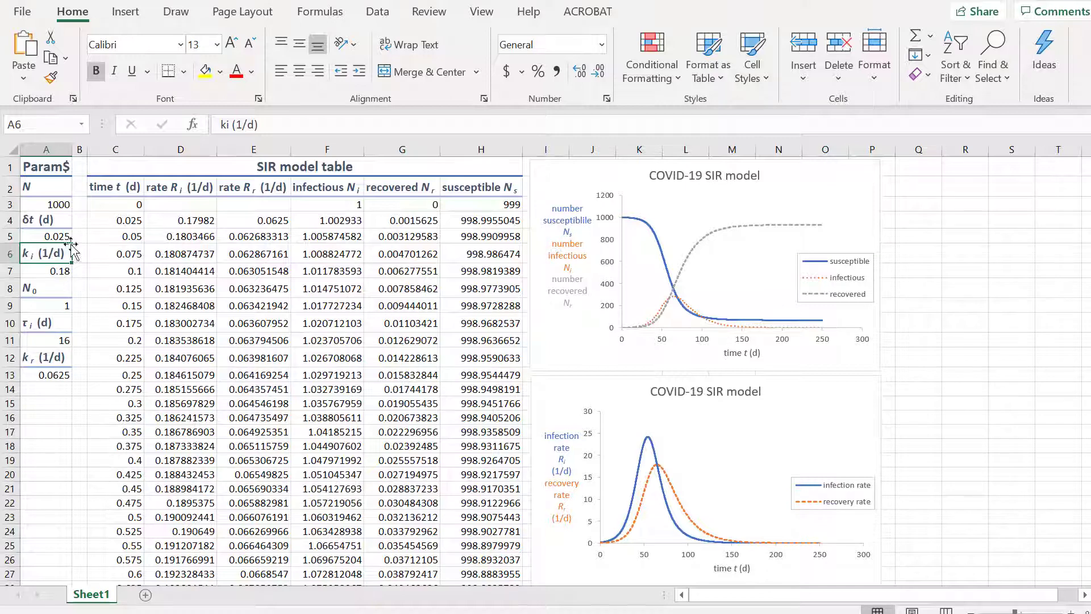
left_click(24, 17)
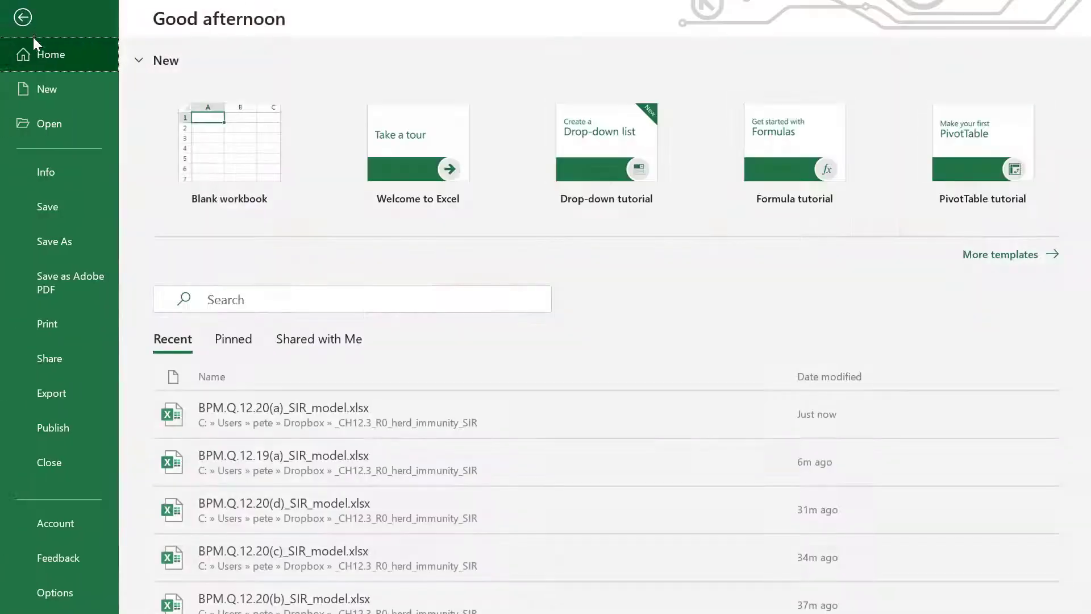
left_click(39, 210)
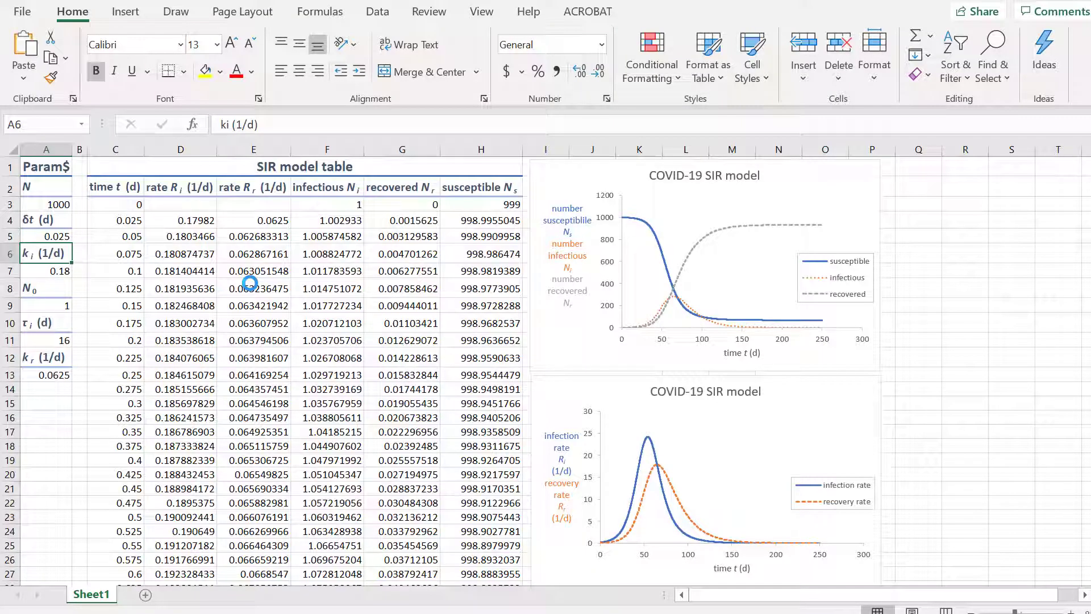
Step: Check the Q.12.20 note about saving separate spreadsheet copies in the Chapter 12 PDF, and return to Excel
key("alt+Tab")
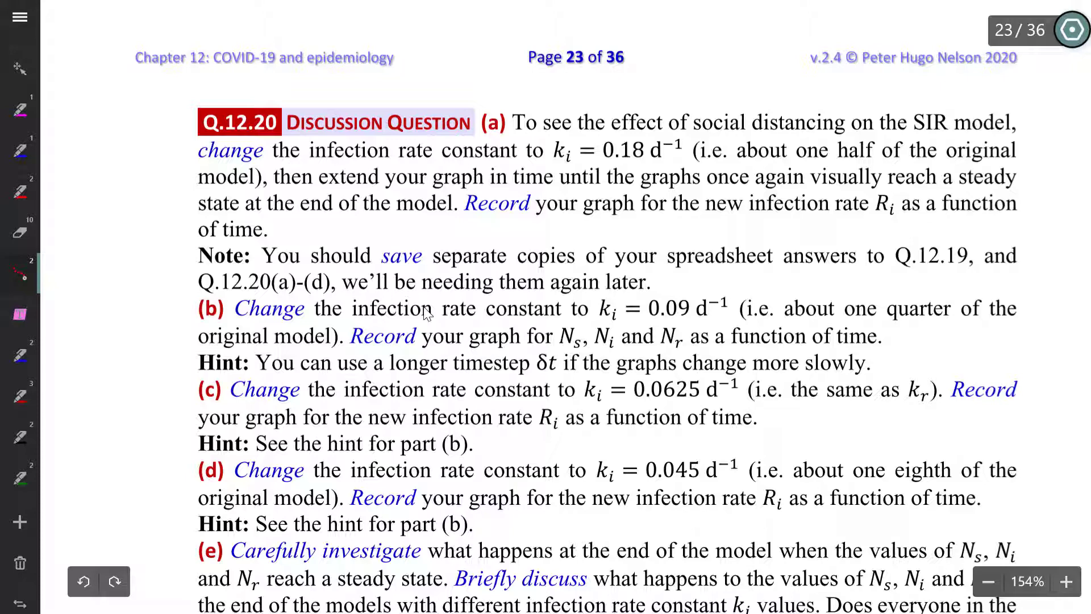
mouse_move(674, 283)
left_mouse_down()
mouse_move(632, 284)
mouse_move(689, 336)
mouse_move(619, 287)
mouse_move(670, 344)
mouse_move(710, 285)
mouse_move(597, 308)
left_mouse_up()
mouse_move(5, 194)
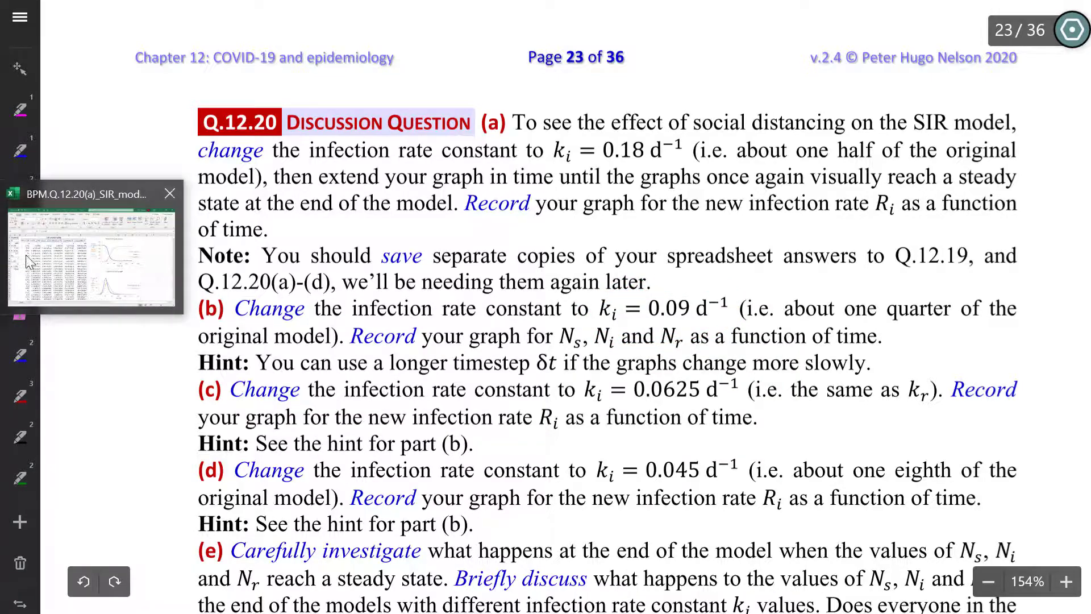
left_click(30, 262)
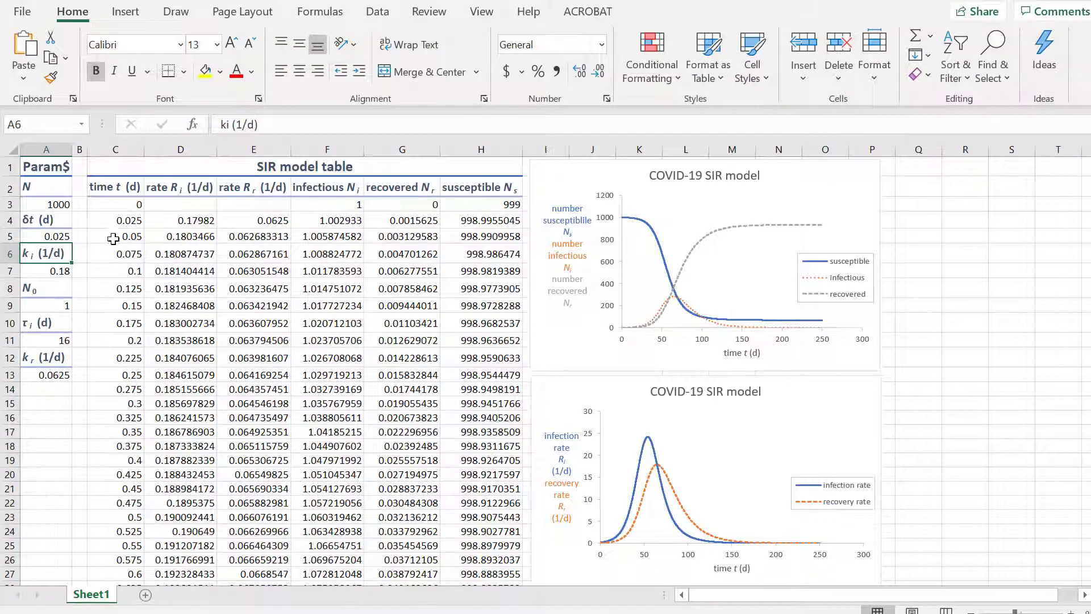
Step: Save a copy of the workbook as BPM.Q.12.20(b)_SIR_model in the same folder
left_click(22, 12)
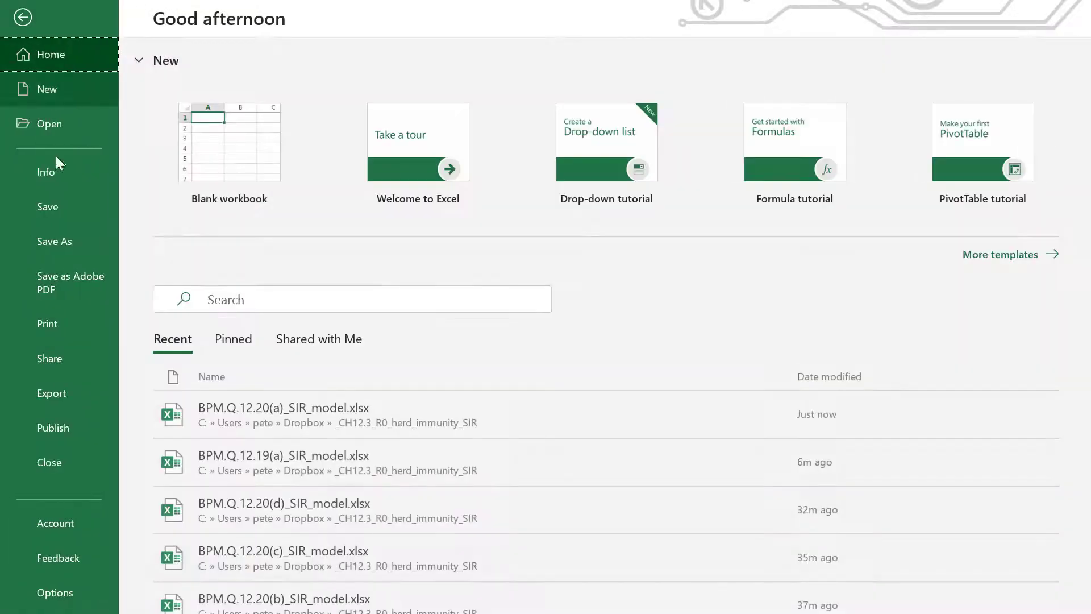
left_click(59, 243)
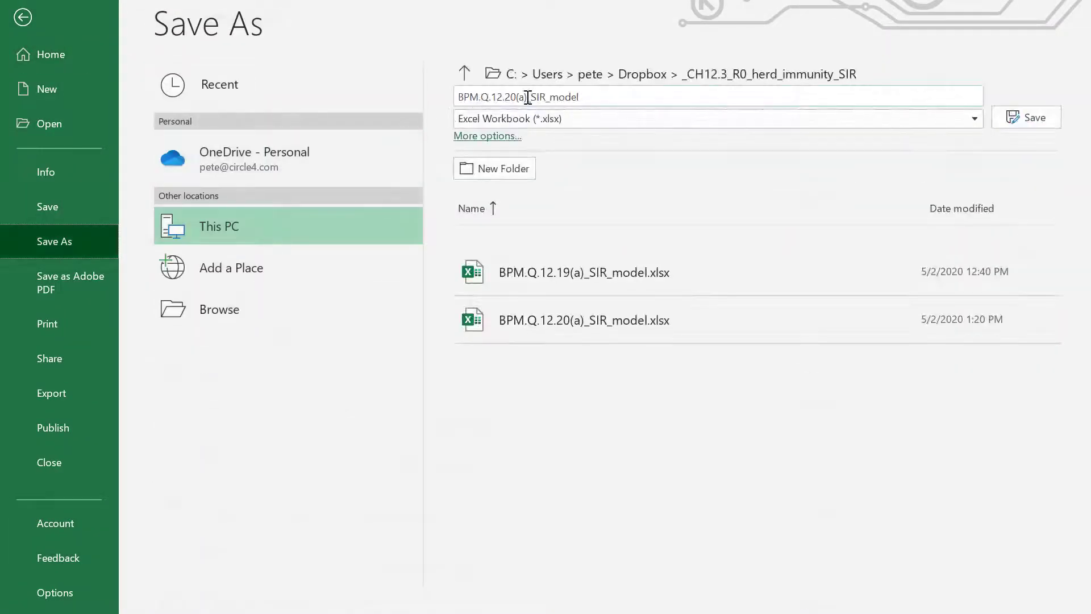
left_click(528, 98)
left_click(526, 97)
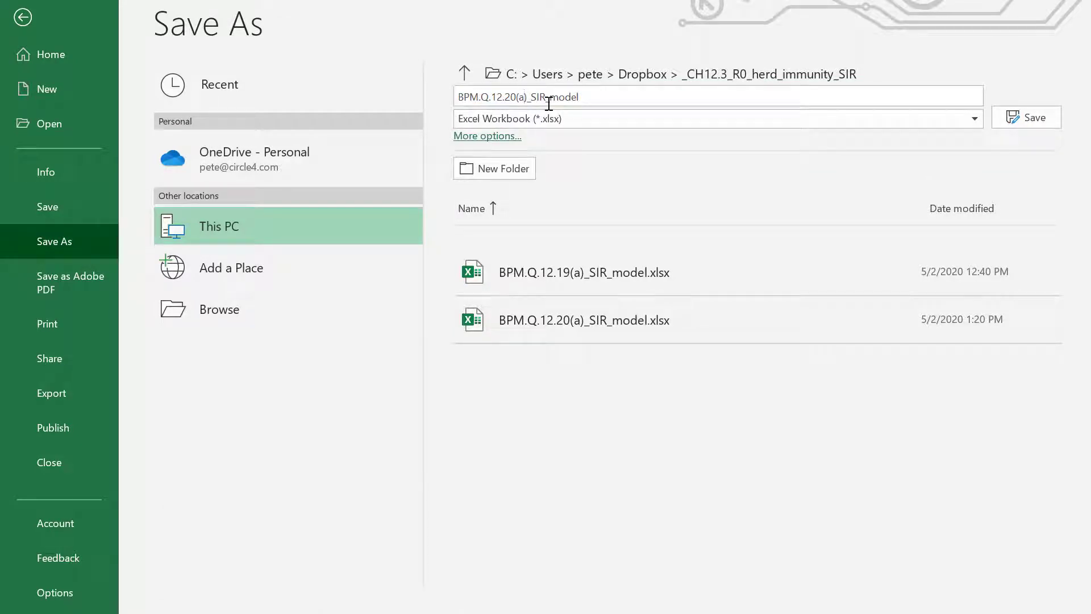
key("BackSpace")
type("b")
key("Return")
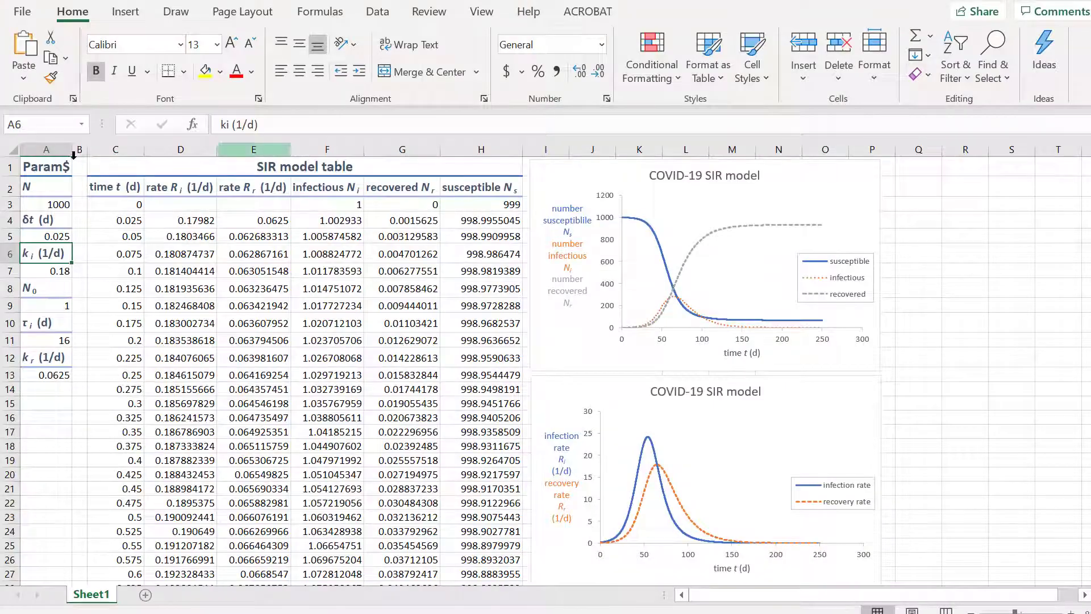
Step: Switch to the Chapter 12 PDF and mark the new infection rate constant in Q.12.20(b)
key("alt+Tab")
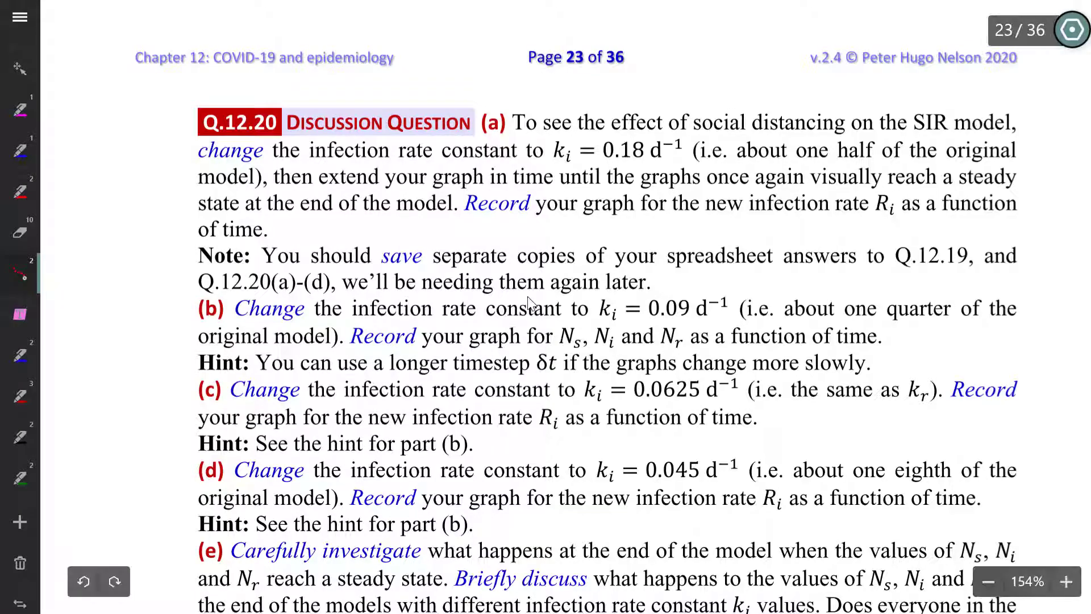
mouse_move(332, 238)
left_mouse_down()
mouse_move(196, 243)
mouse_move(316, 292)
mouse_move(712, 289)
mouse_move(1045, 263)
mouse_move(658, 233)
mouse_move(261, 244)
left_mouse_up()
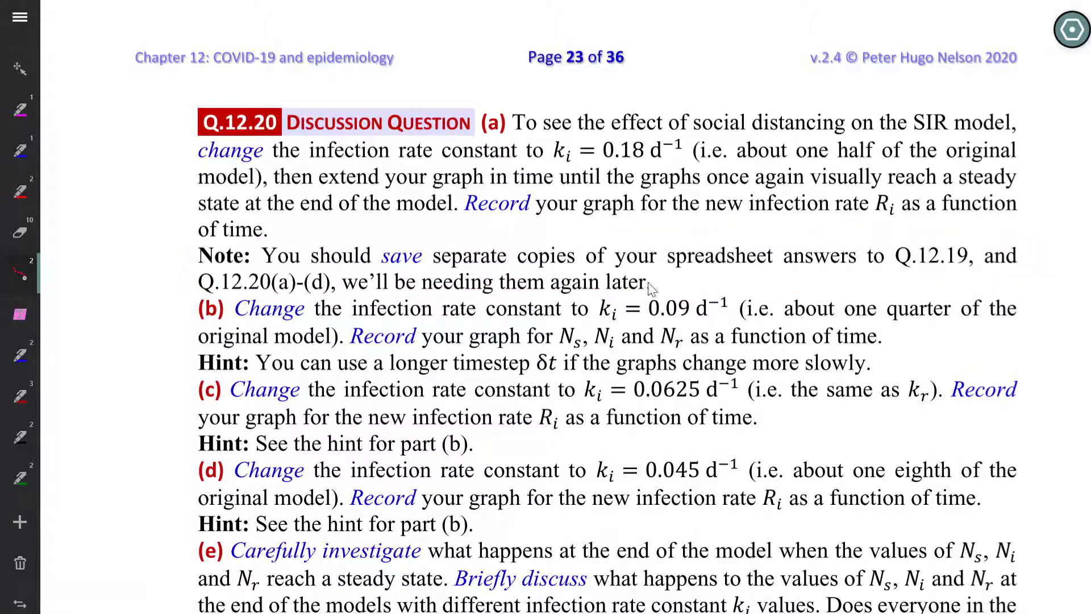
left_click_drag(596, 320, 728, 321)
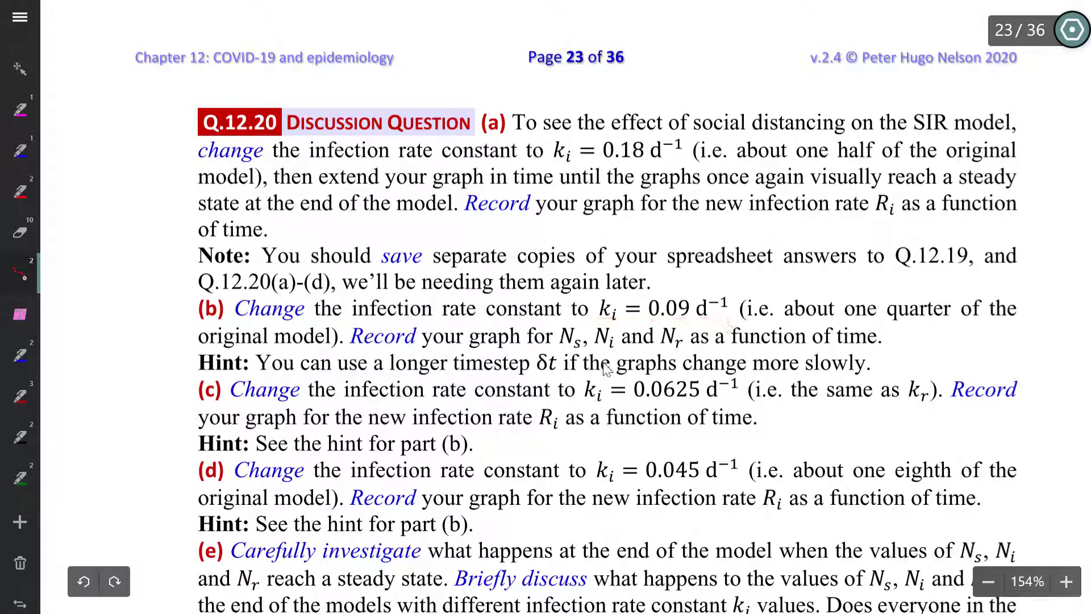
Step: Switch back to Excel and set the infection rate constant ki to 0.09 per day
key("alt+Tab")
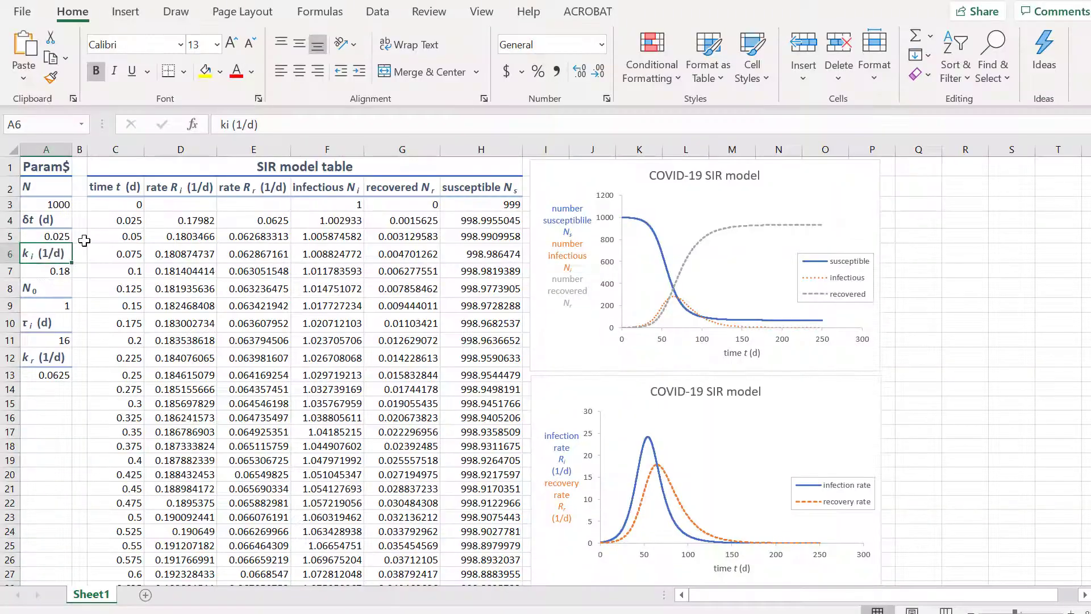
left_click(62, 234)
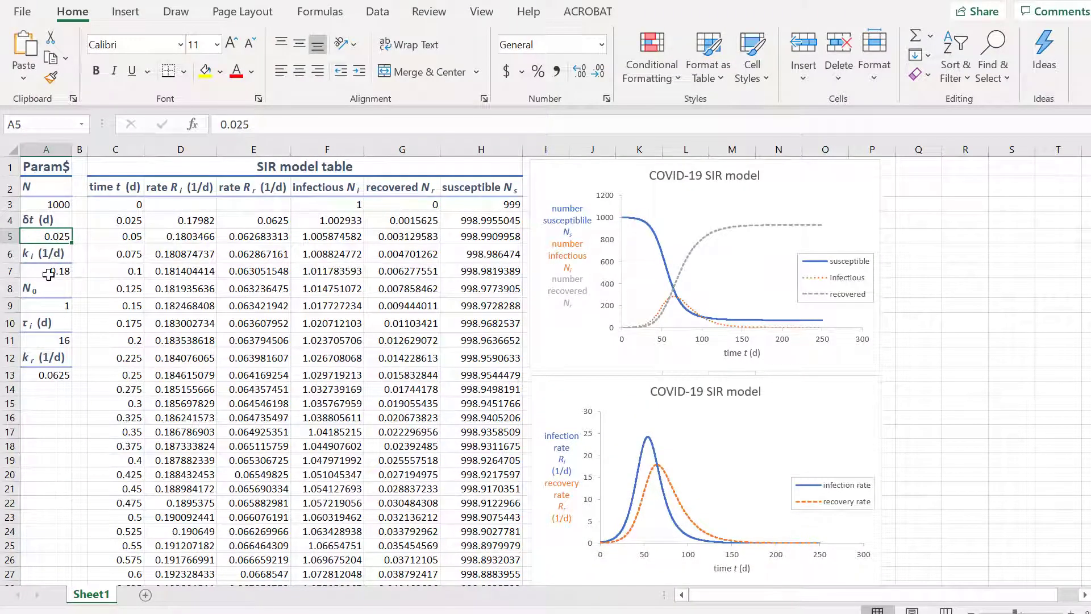
left_click(47, 272)
type(".09")
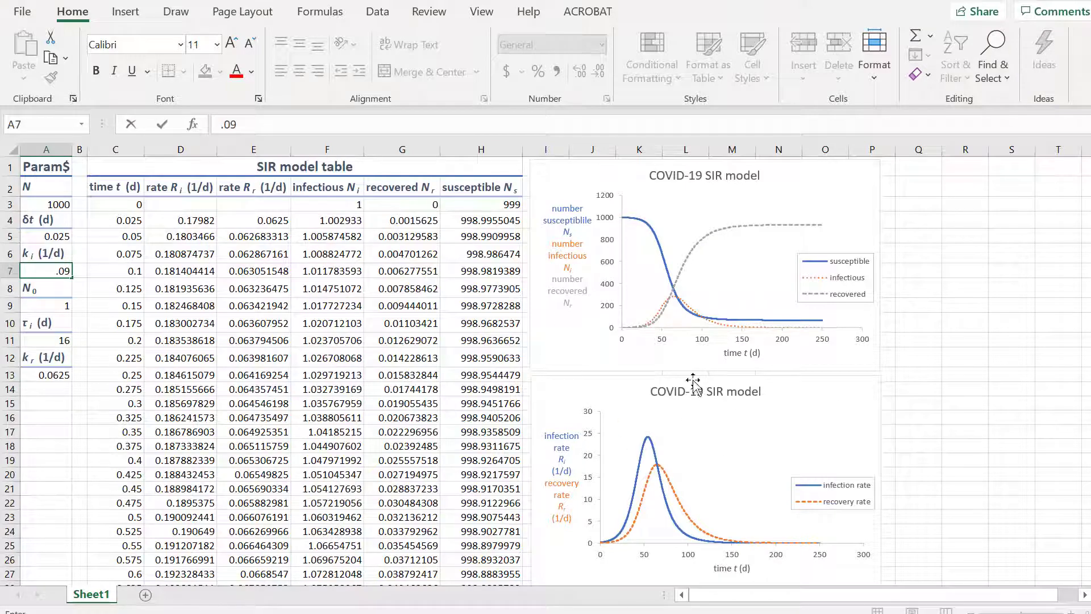
key("Return")
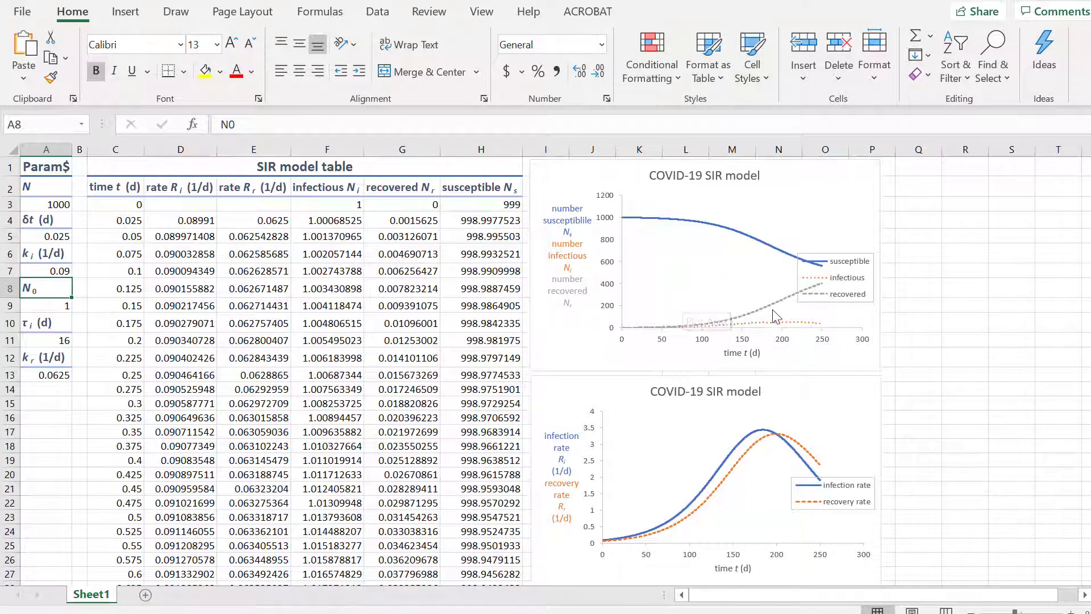
Step: Set the timestep δt to 0.05 d to extend both graphs in time
left_click(57, 238)
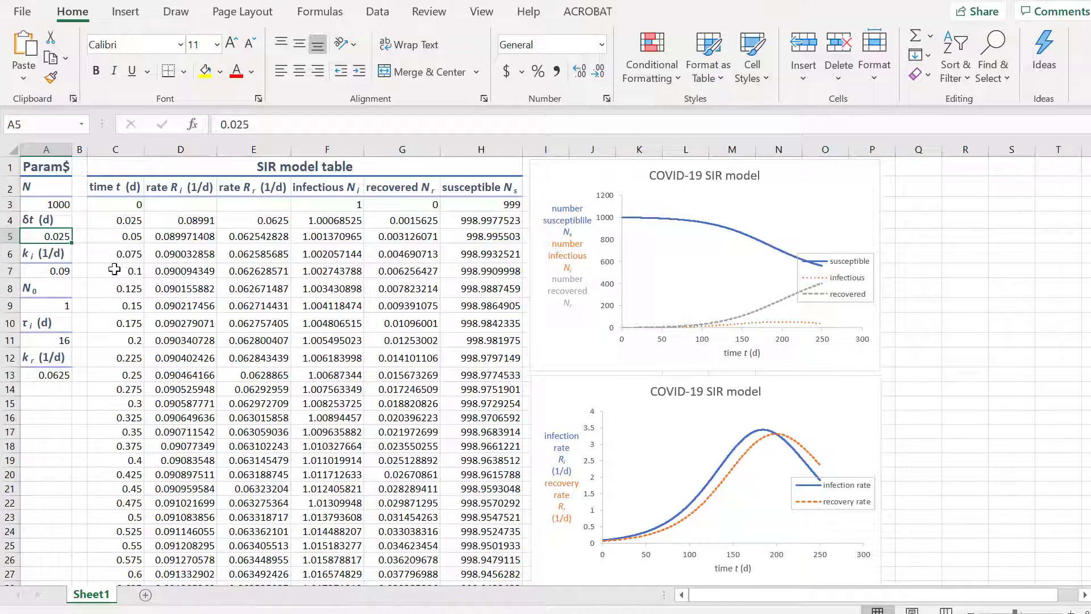
type(".")
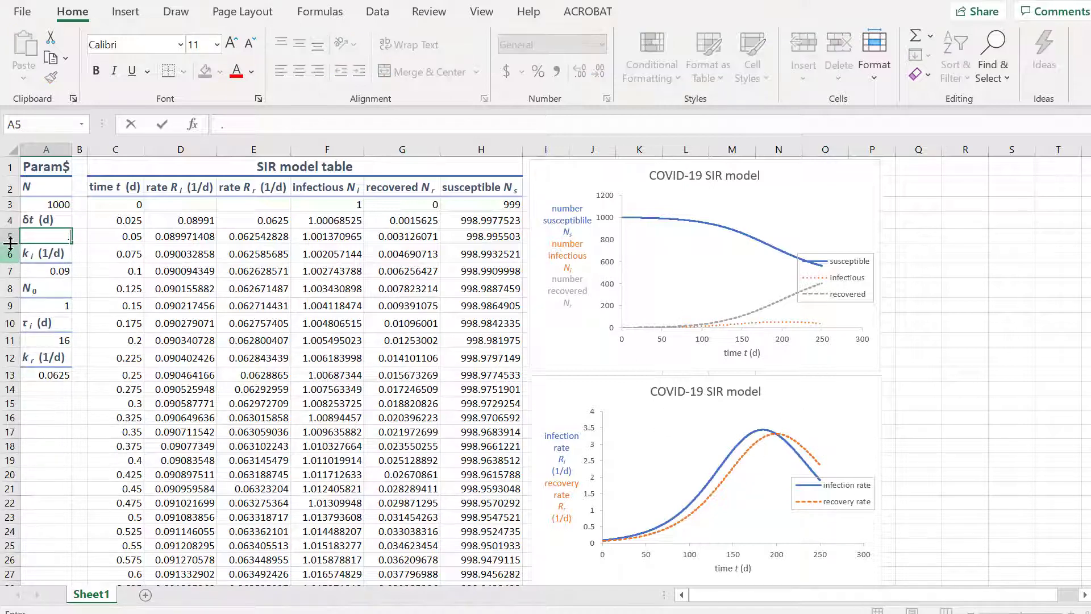
type("05")
key("Return")
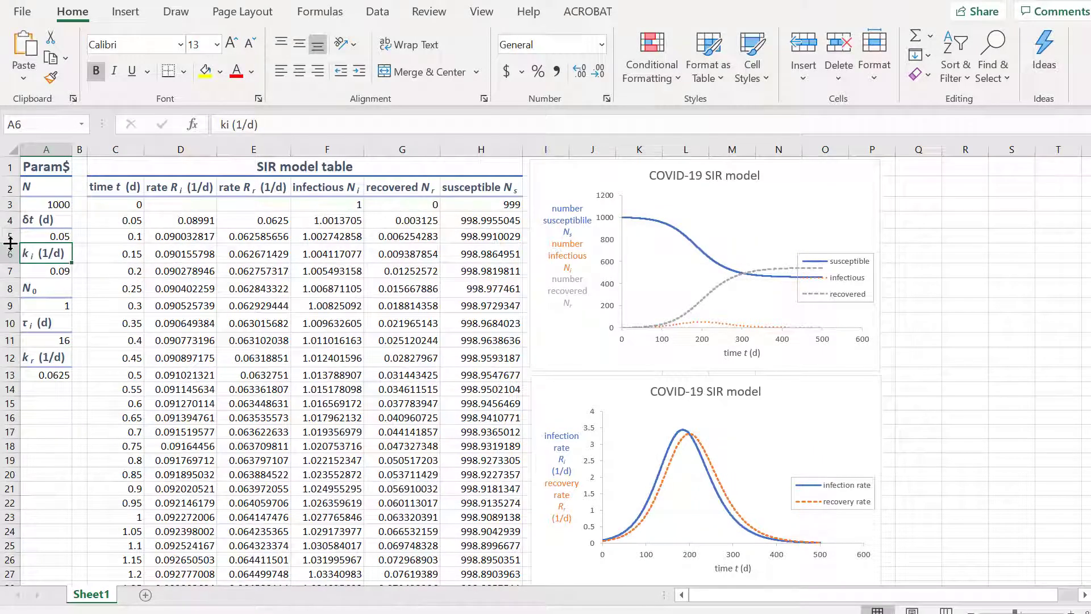
Step: Set the timestep δt to 0.1 d and keep its cell selected
left_click(12, 236)
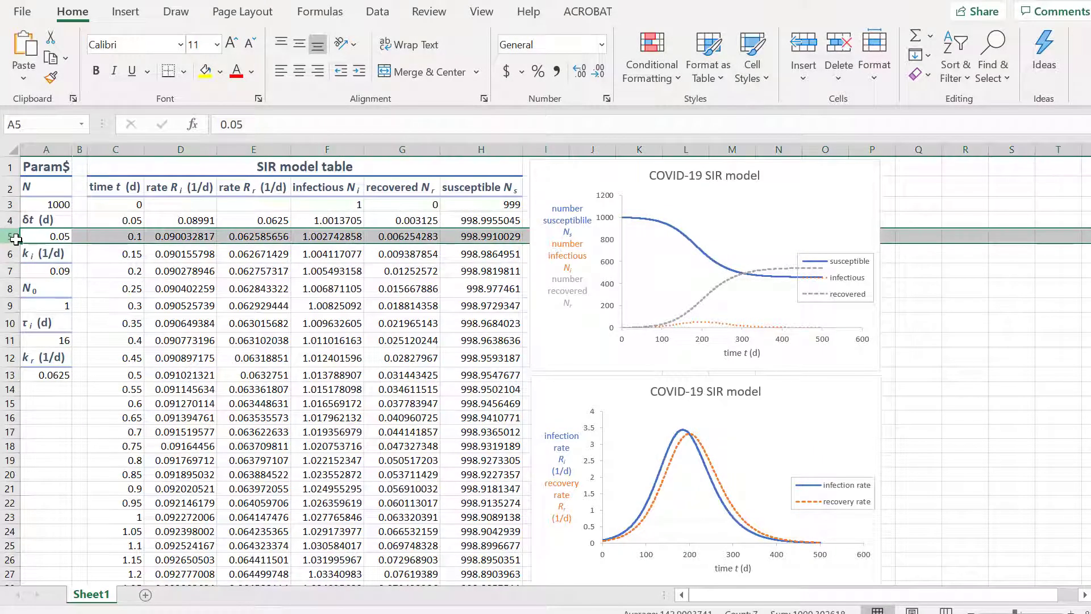
left_click(51, 234)
key("alt")
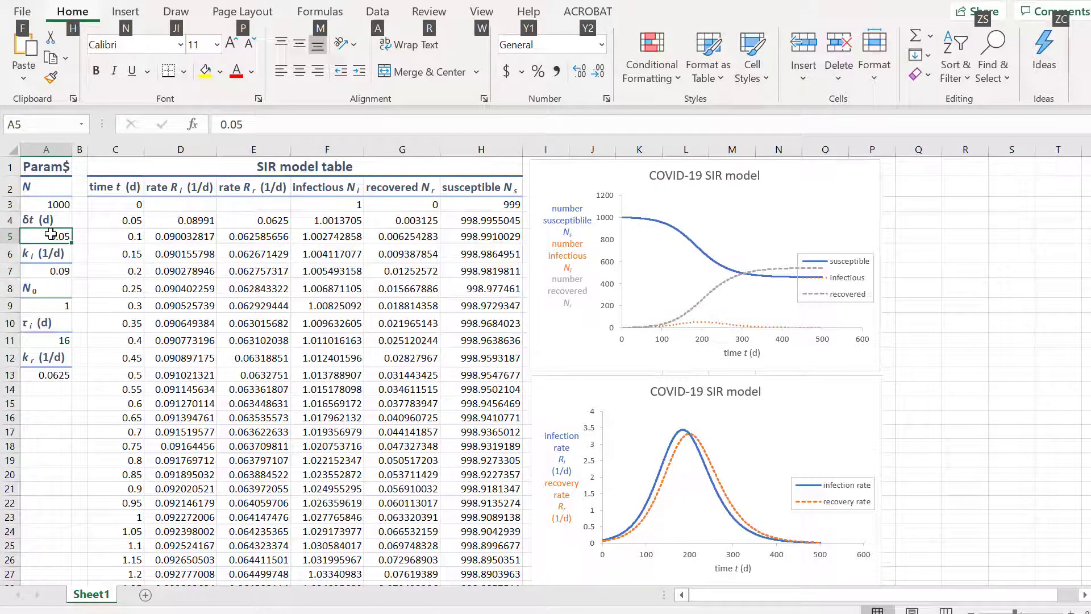
key("alt")
type(".")
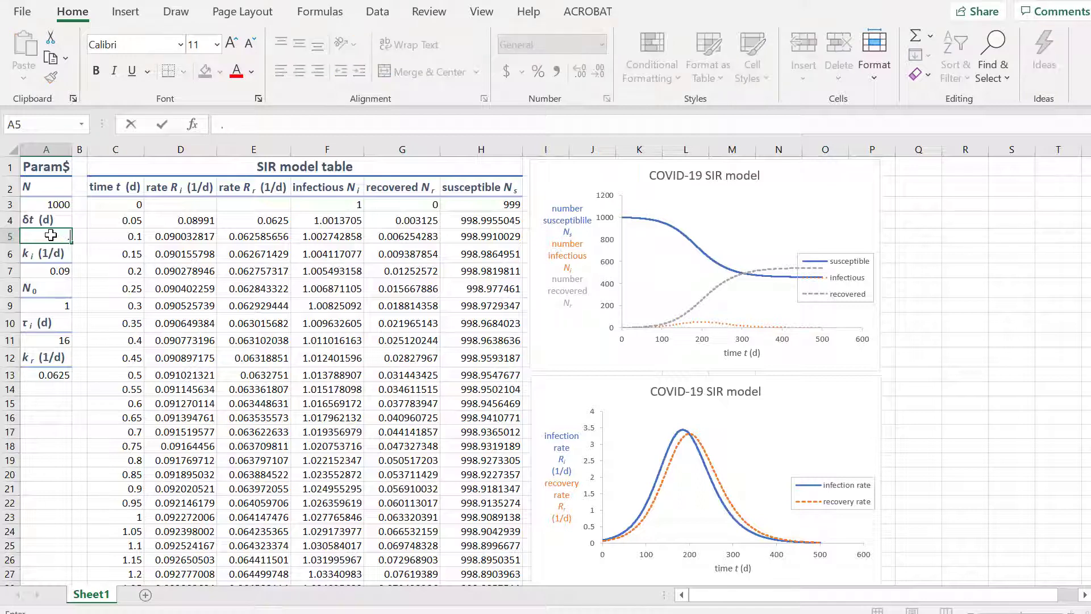
type("1")
key("Return")
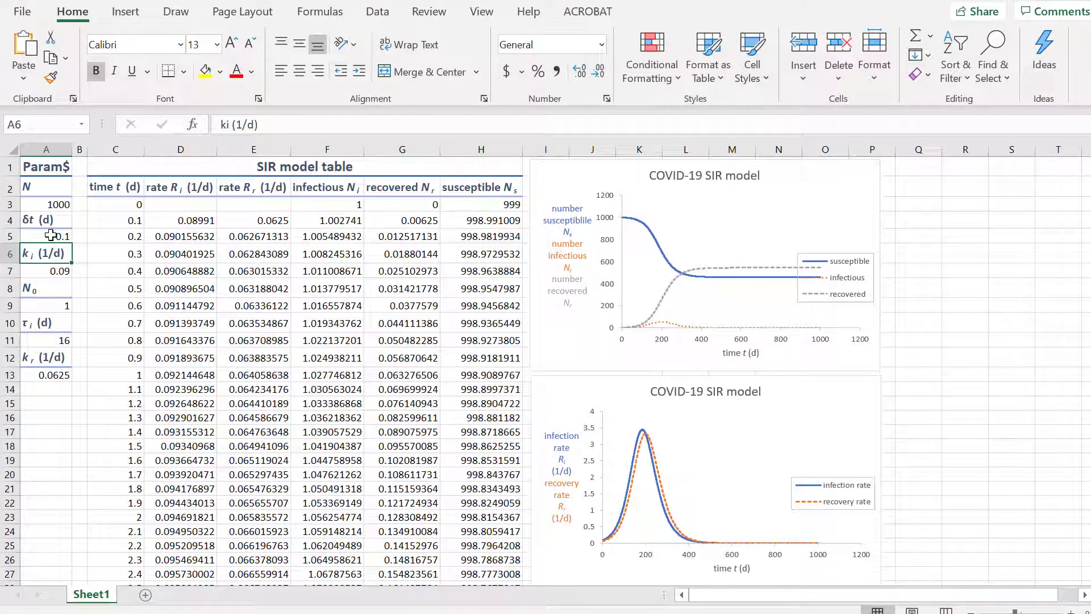
left_click(51, 235)
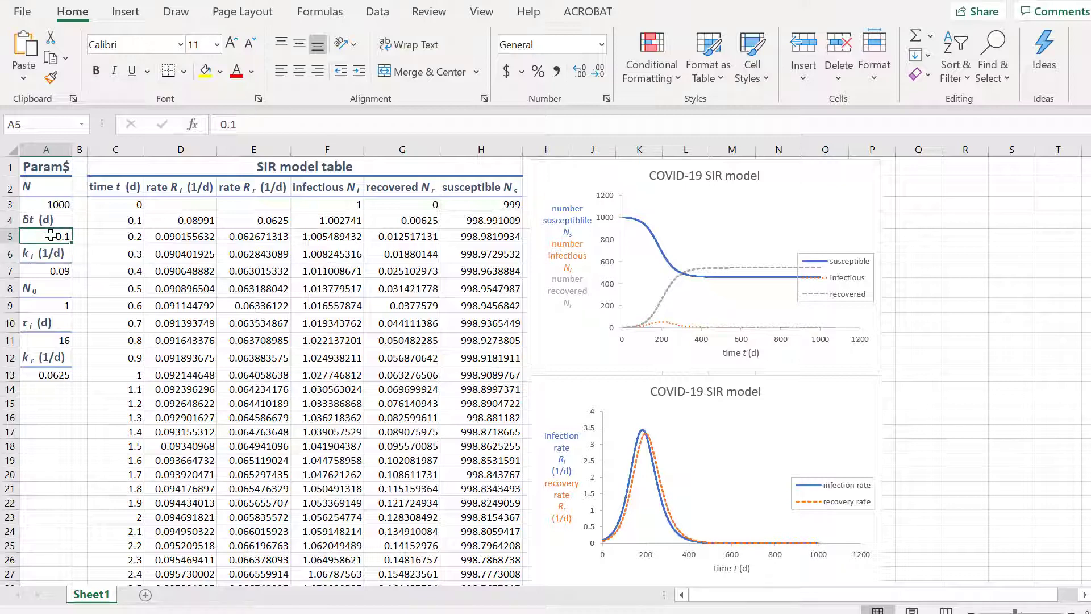
Step: Set the timestep δt to 0.075 d and save the Q.12.20(b) workbook
left_click(250, 124)
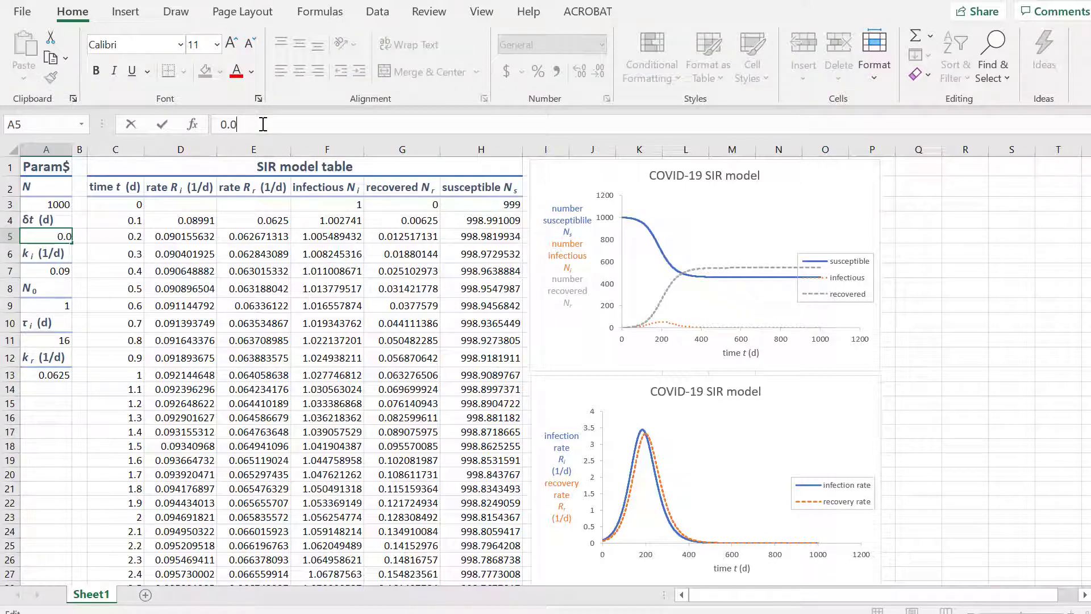
type("75")
key("Return")
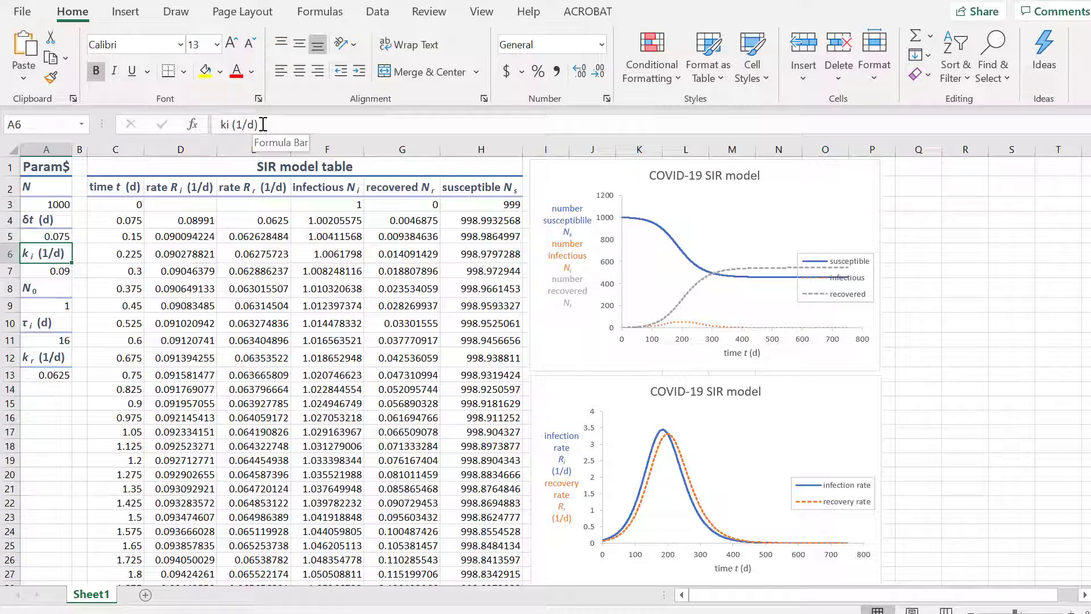
left_click(27, 17)
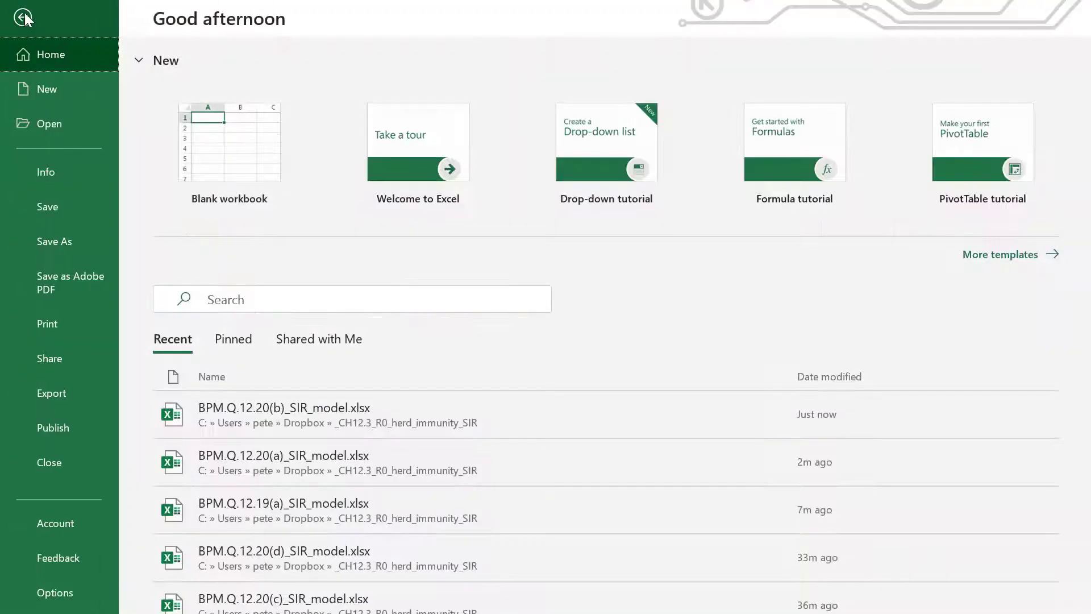
left_click(34, 203)
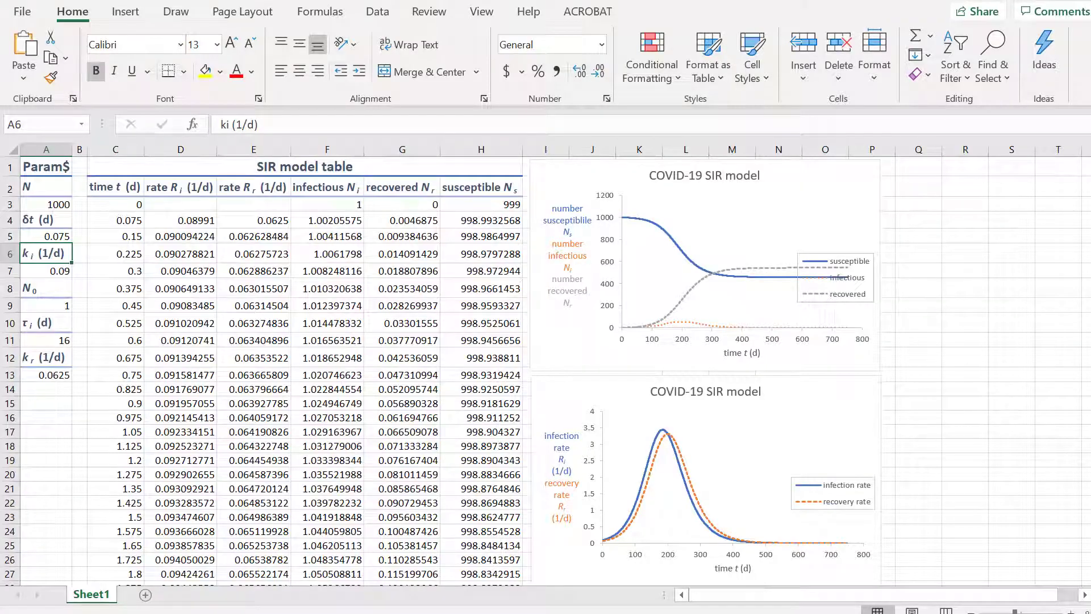
Step: Switch to the Chapter 12 PDF, mark the label and new infection rate constant of Q.12.20(c), and return to Excel
key("alt+Tab")
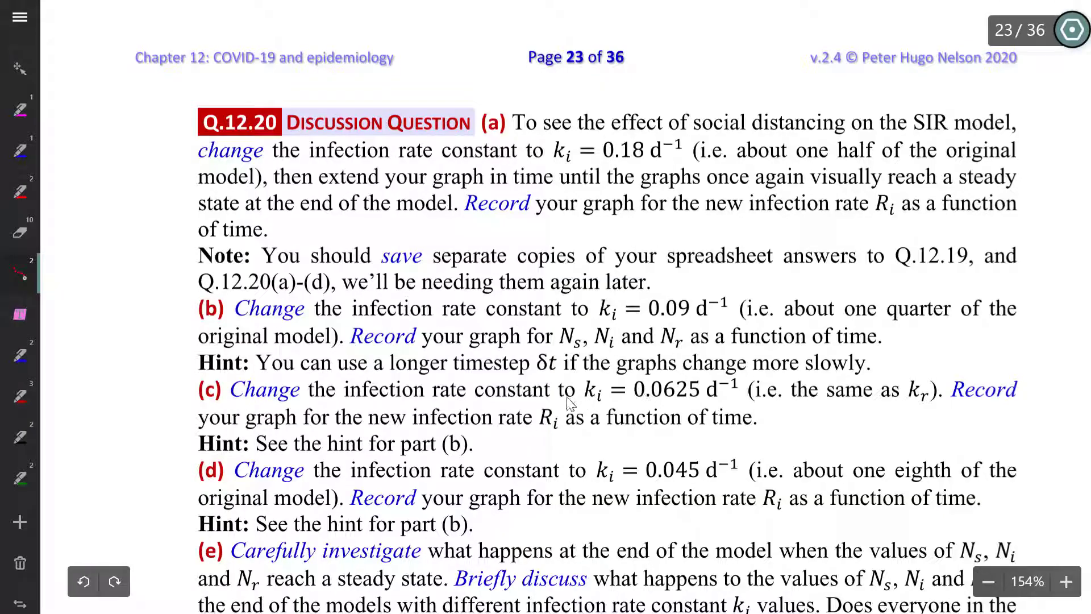
mouse_move(568, 397)
left_mouse_down()
mouse_move(739, 399)
mouse_move(742, 383)
mouse_move(571, 383)
mouse_move(577, 401)
mouse_move(610, 405)
left_mouse_up()
left_click_drag(655, 401, 705, 401)
mouse_move(927, 377)
left_mouse_down()
mouse_move(932, 405)
mouse_move(929, 376)
left_mouse_up()
key("alt+Tab")
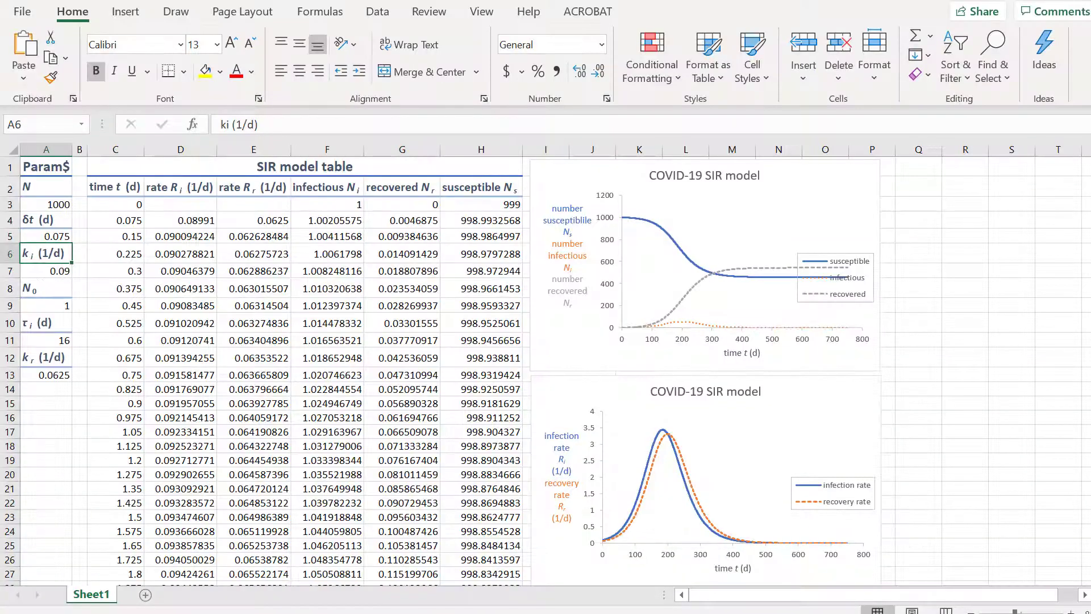
key("alt+Tab")
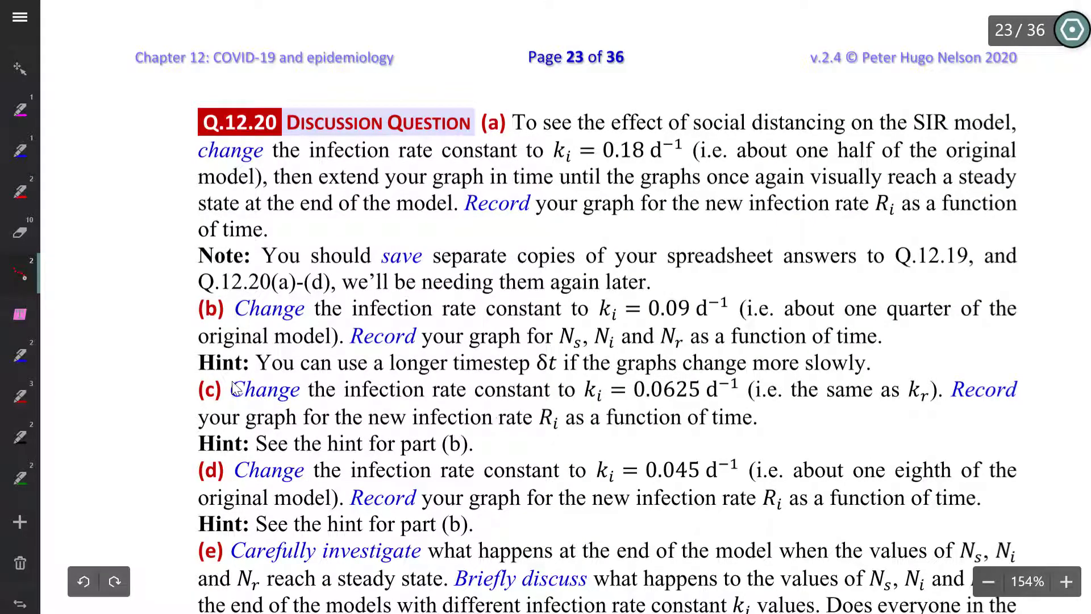
mouse_move(206, 372)
left_mouse_down()
mouse_move(235, 422)
mouse_move(194, 384)
left_mouse_up()
key("alt+Tab")
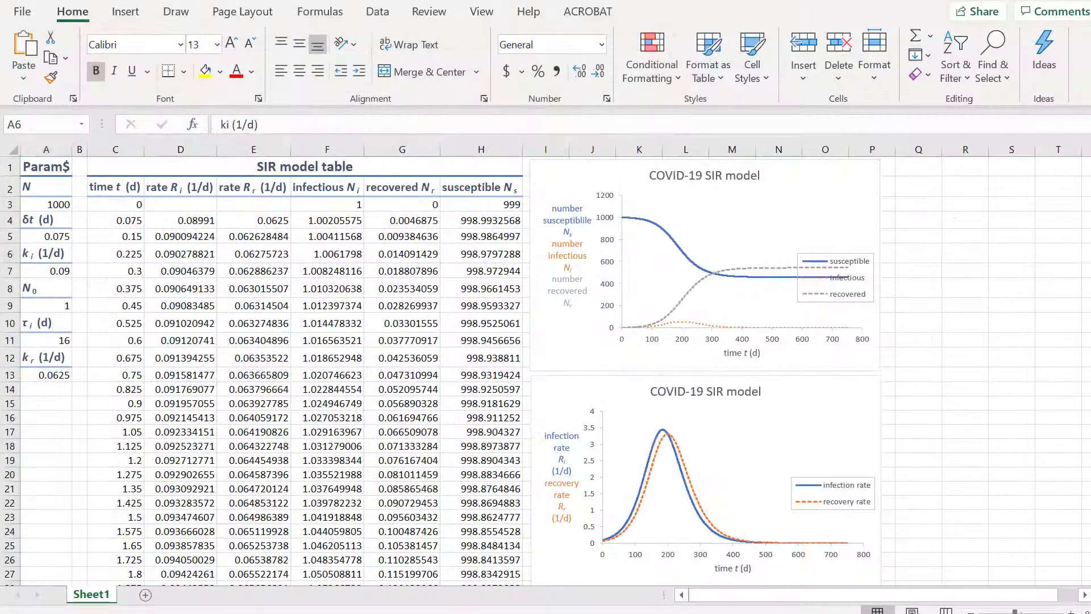
key("alt+Tab")
key("alt+Tab")
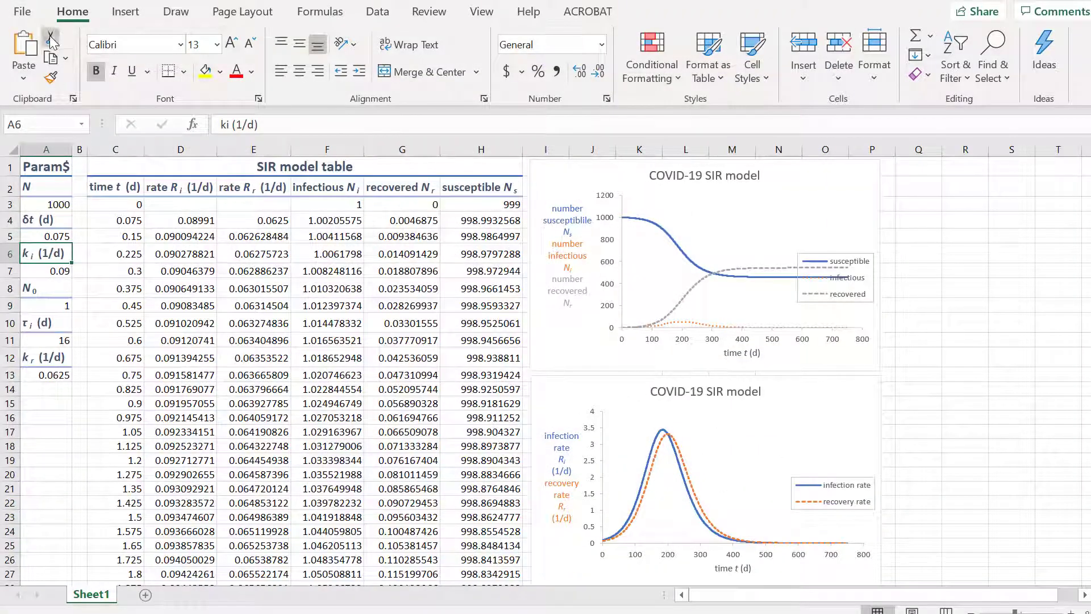
Step: Save a copy of the workbook as BPM.Q.12.20(c)_SIR_model in the same folder
left_click(24, 12)
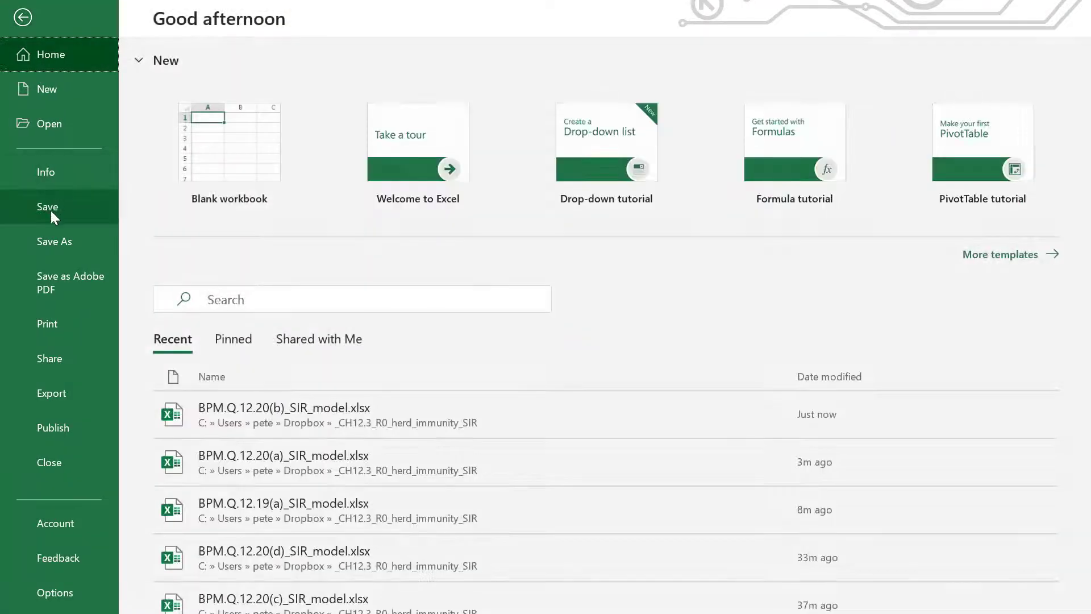
left_click(46, 240)
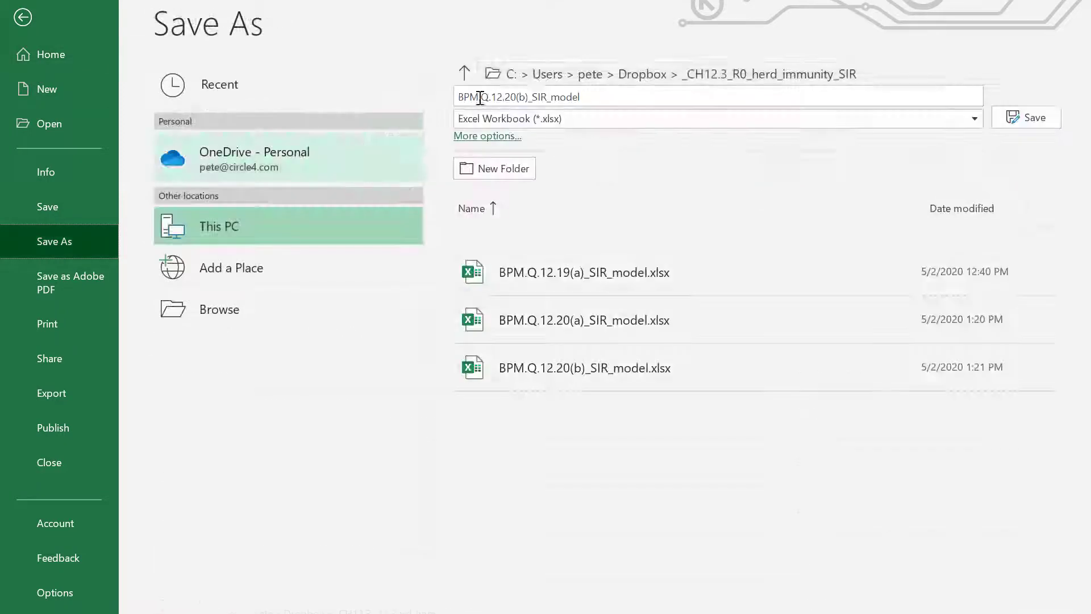
left_click(527, 97)
left_click(531, 98)
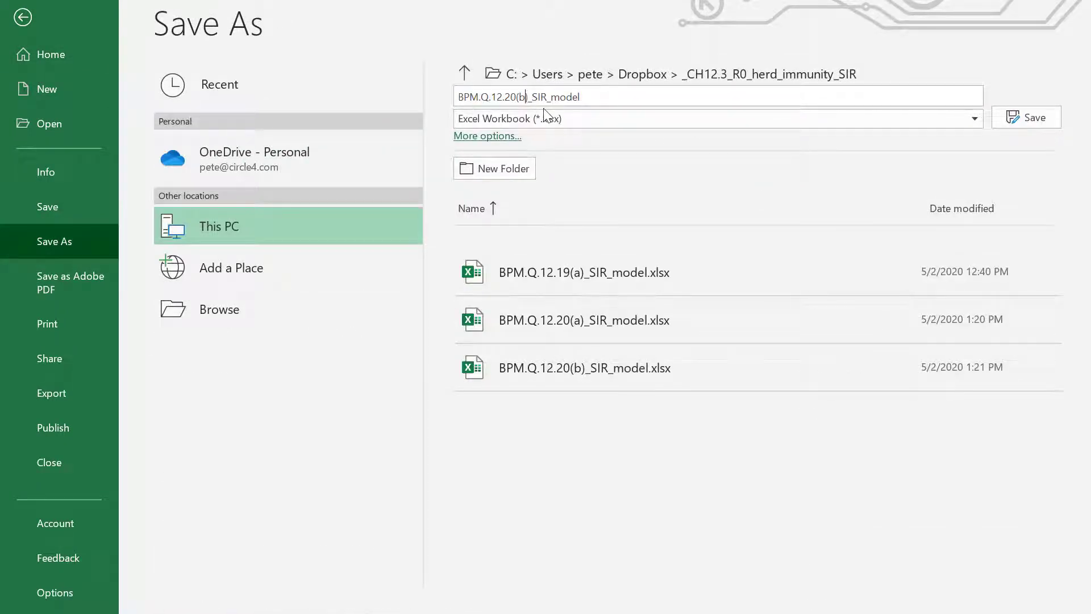
key("BackSpace")
type("c")
left_click(1021, 126)
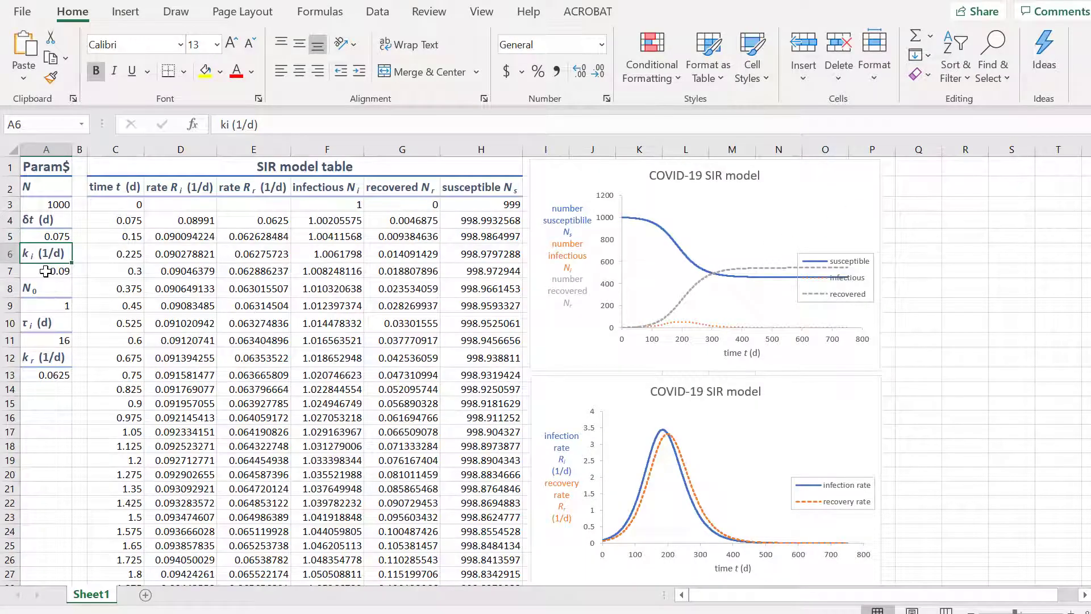
Step: Set the infection rate constant ki to 0.0625 per day
left_click(44, 271)
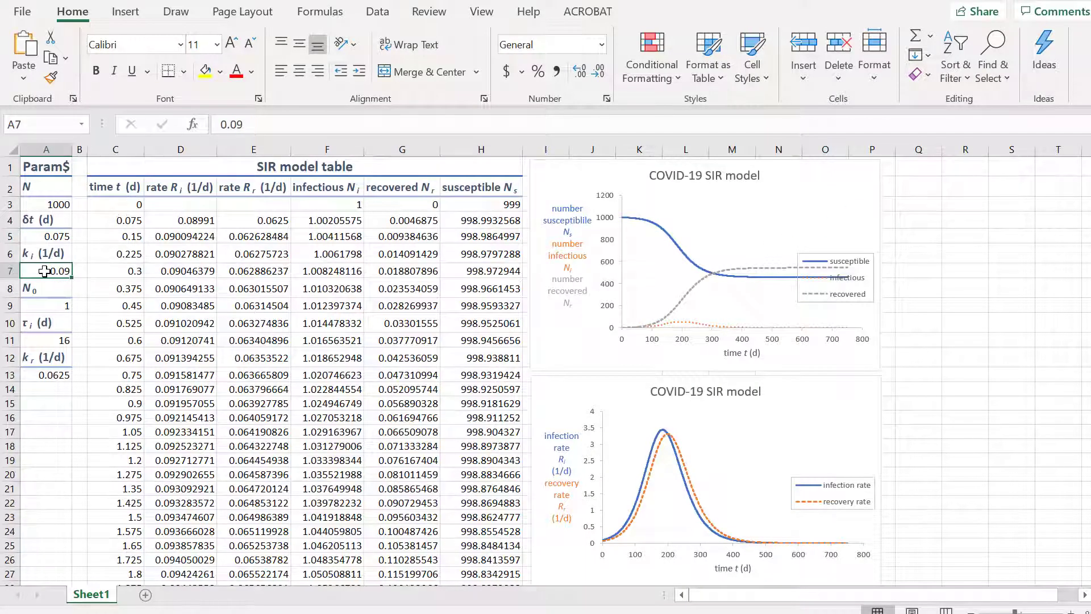
type(".")
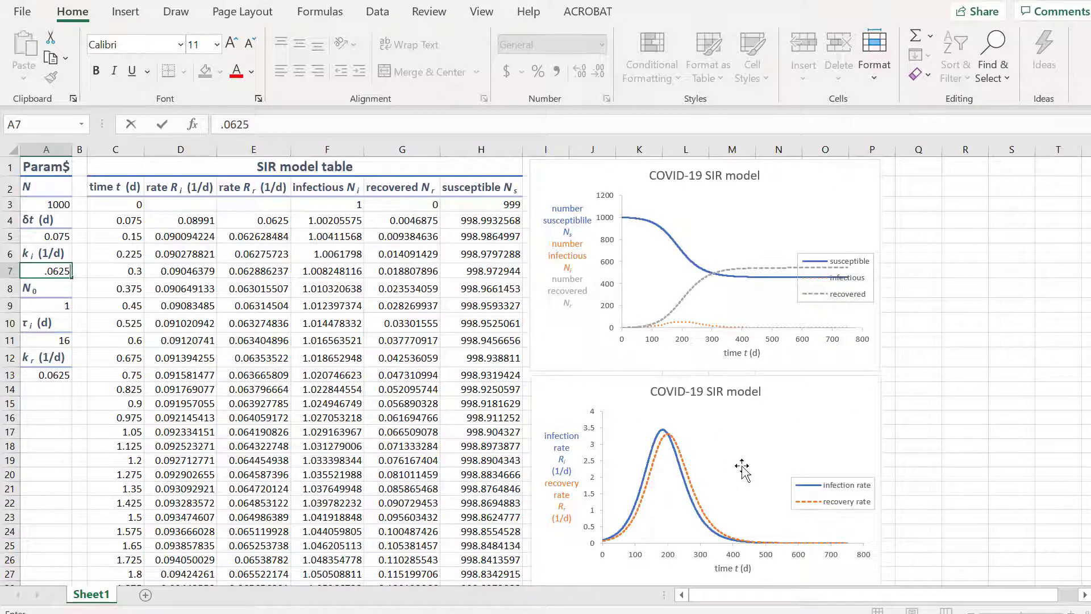
key("Return")
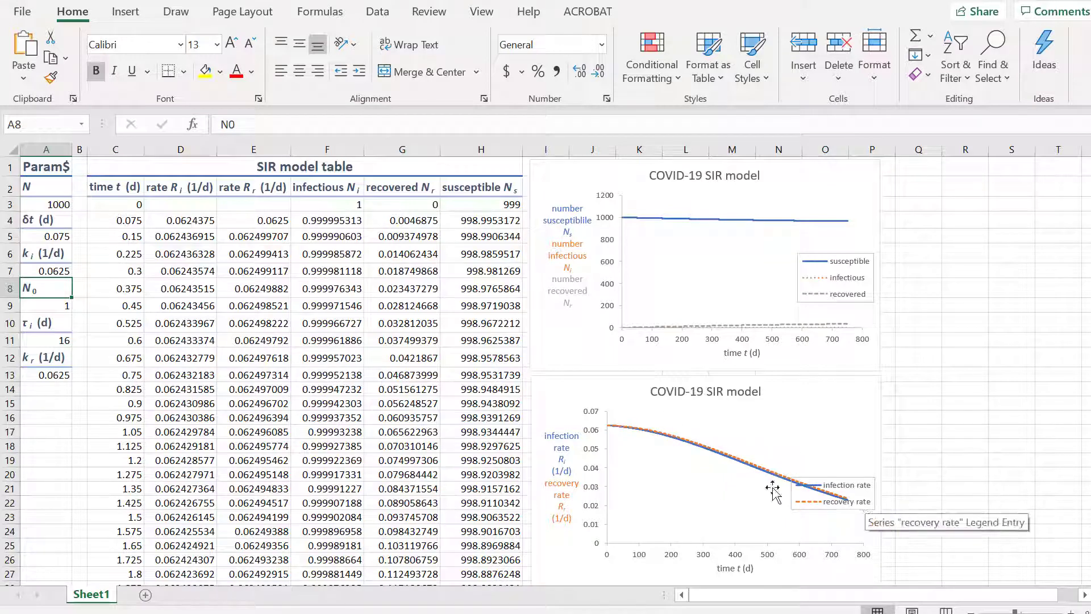
Step: Set the timestep δt to 0.2 d to extend both graphs in time
left_click(44, 235)
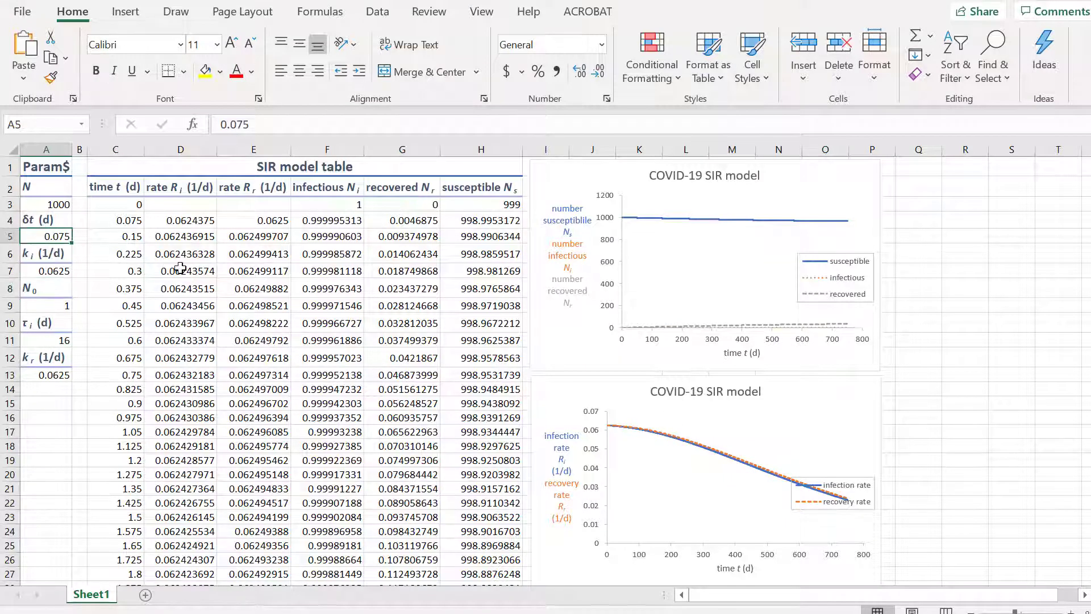
type(".")
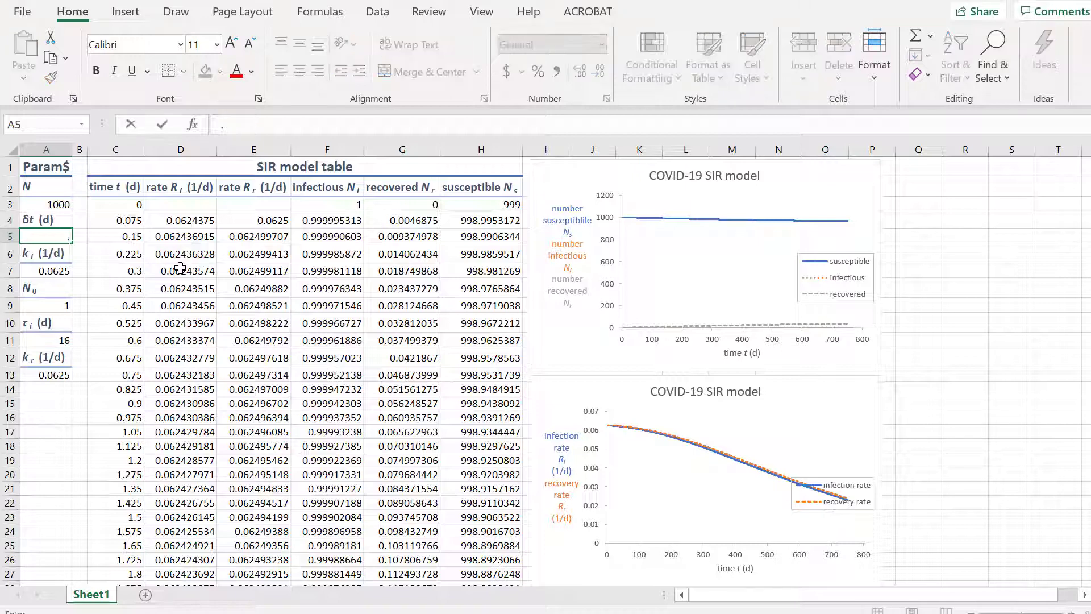
type("2")
key("Return")
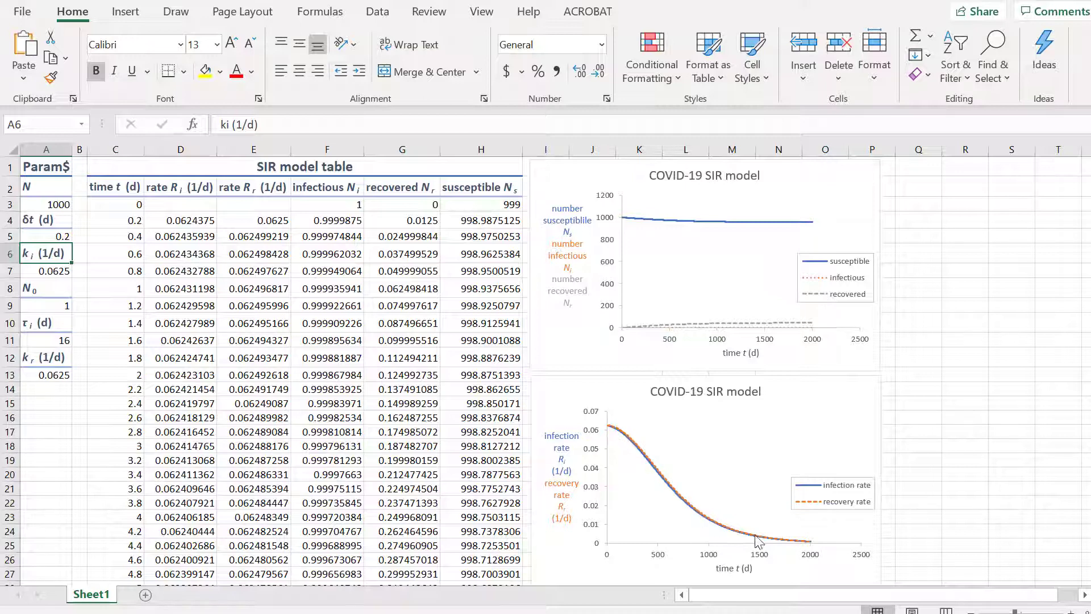
Step: Set the timestep δt to 0.5 d and save the Q.12.20(c) workbook
left_click(27, 236)
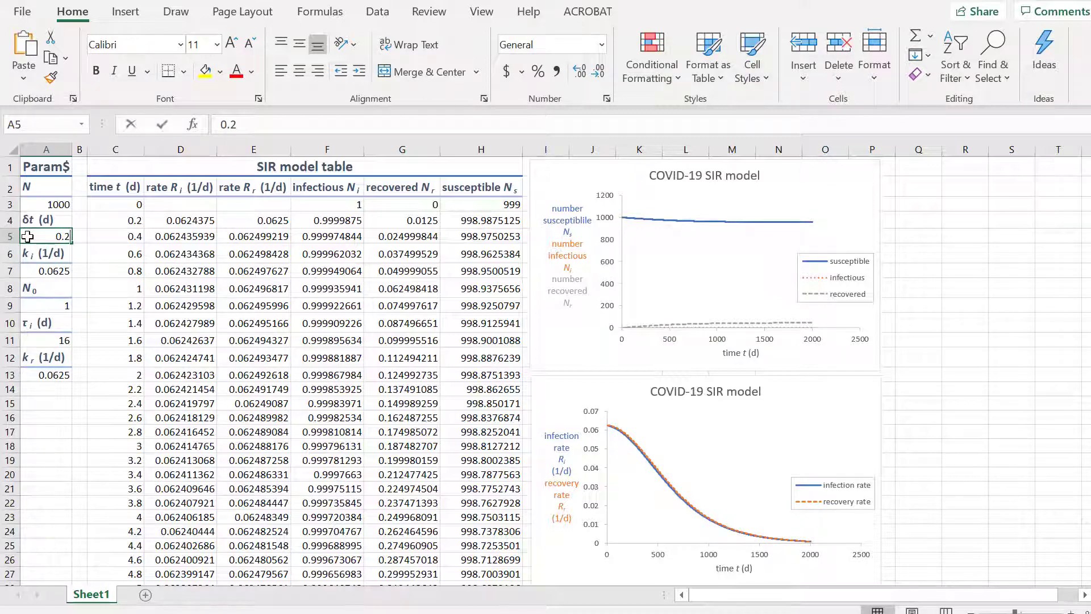
type(".5")
key("Return")
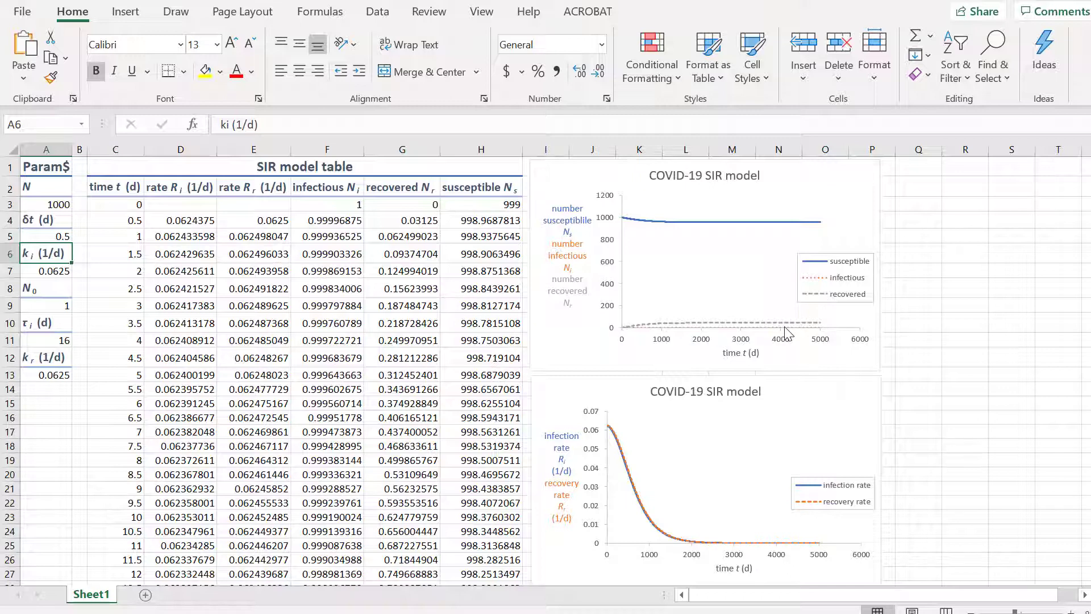
mouse_move(786, 333)
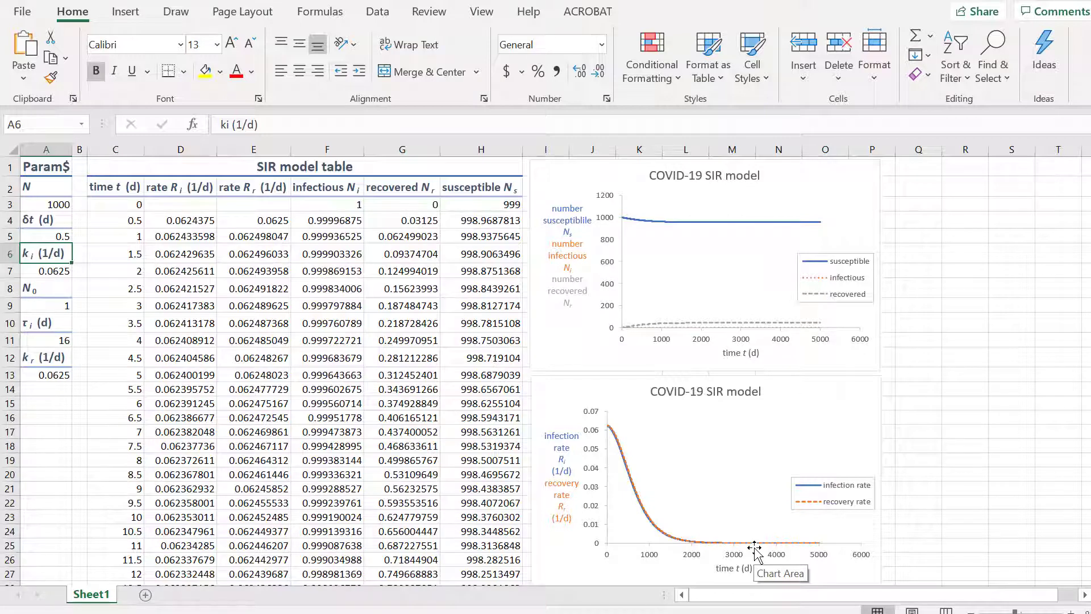
mouse_move(757, 552)
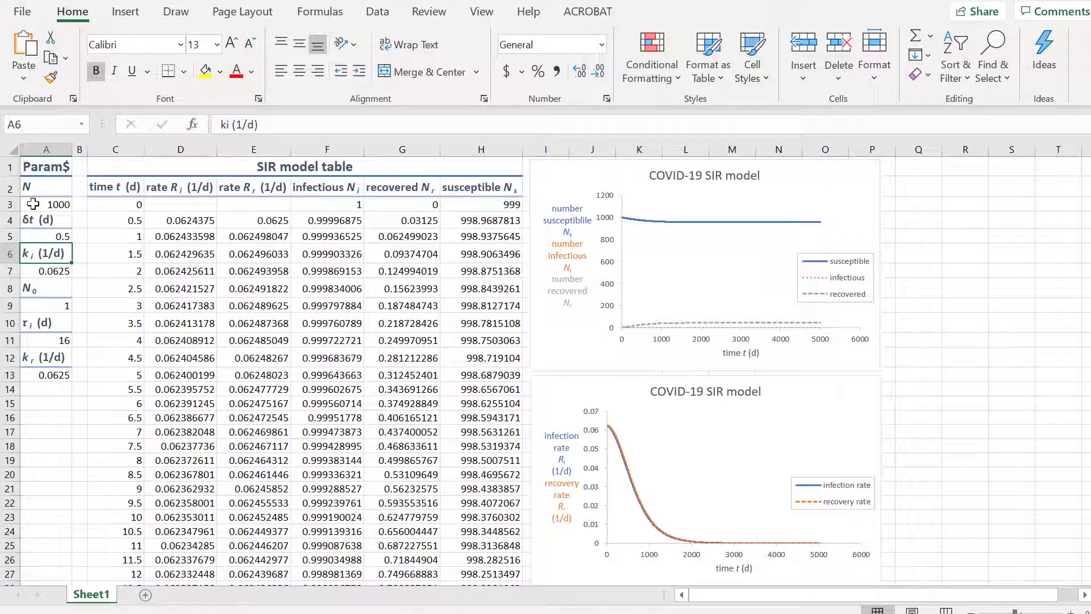
left_click(23, 17)
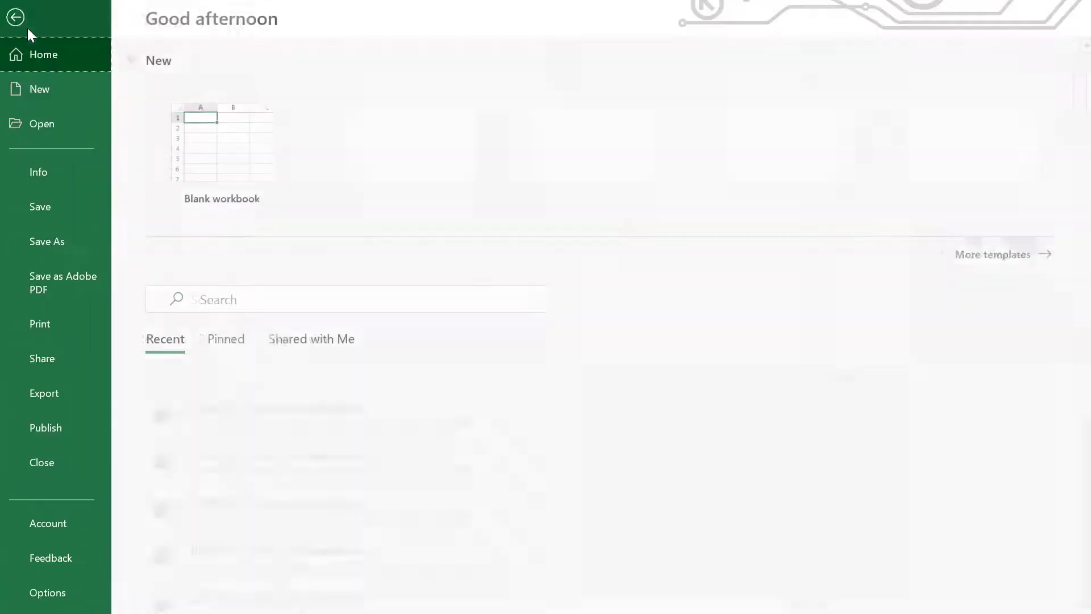
left_click(66, 215)
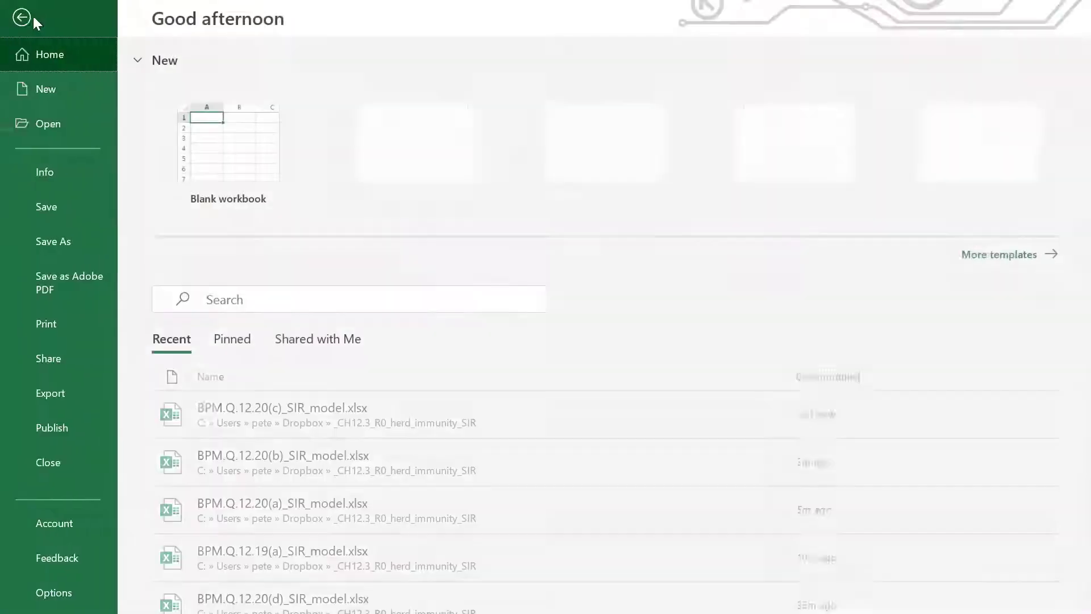
Step: Save a copy of the workbook as BPM.Q.12.20(d)_SIR_model in the same folder
left_click(23, 11)
left_click(55, 244)
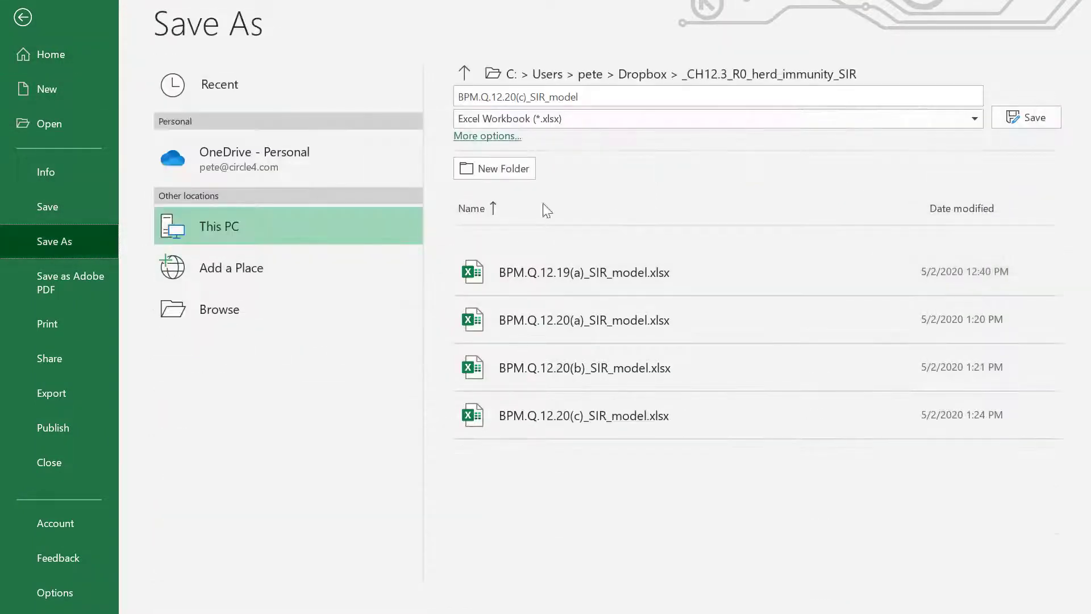
left_click(526, 97)
left_click(523, 97)
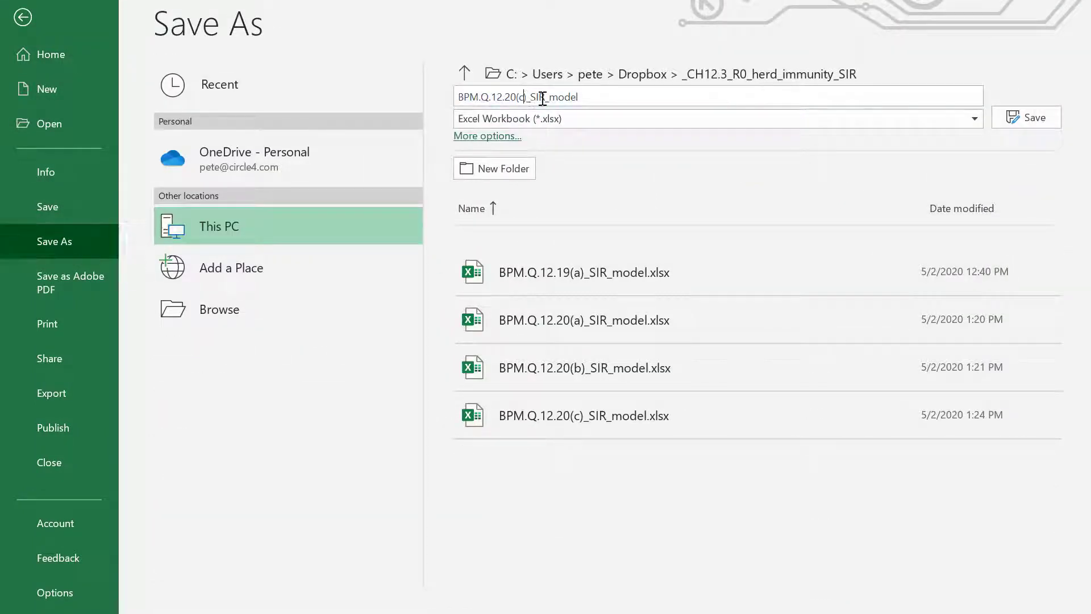
key("BackSpace")
type("d")
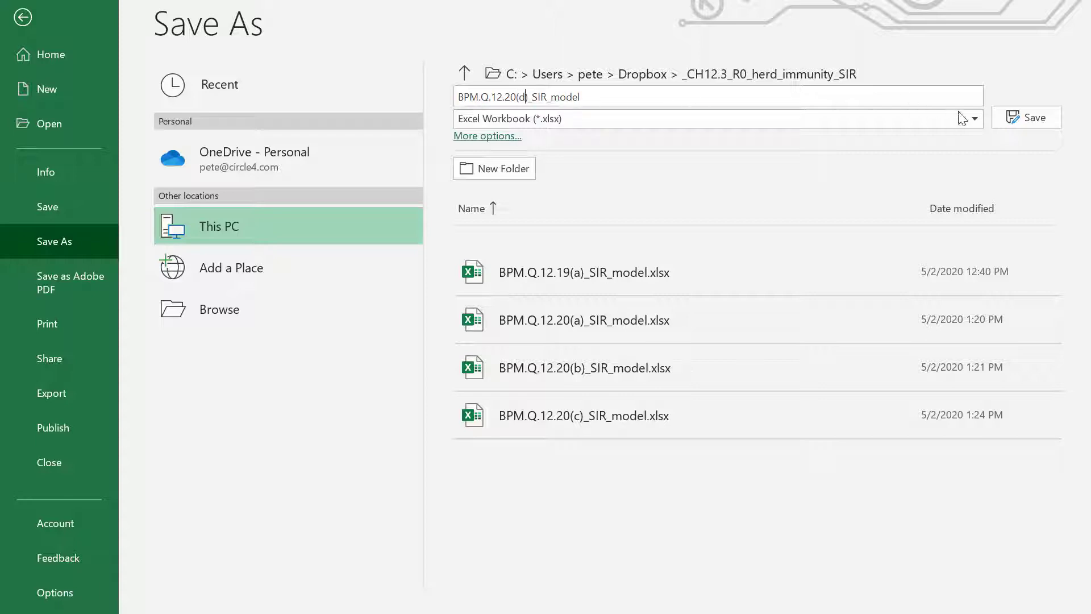
left_click(1026, 117)
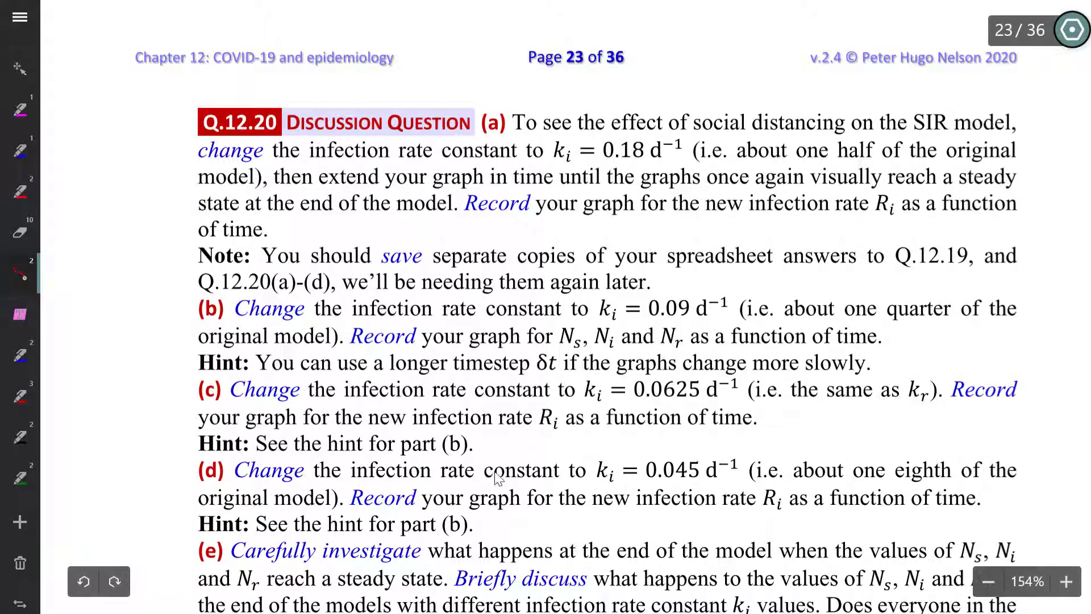
Step: Switch to the Chapter 12 PDF and mark the infection rate constant and its "one eighth" note in Q.12.20(d)
scroll(592, 446, "down", 2)
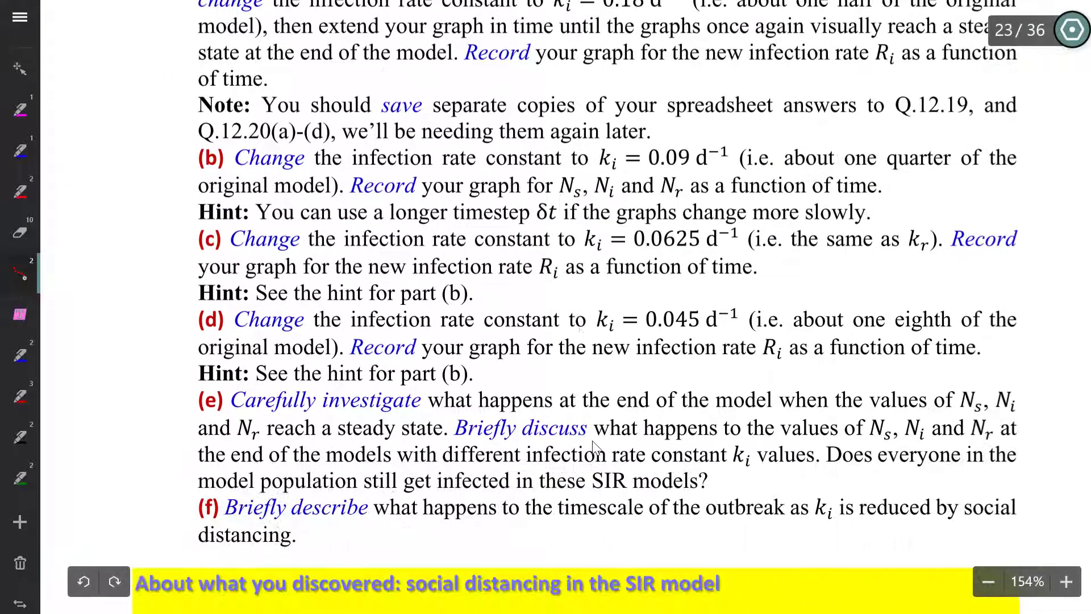
scroll(593, 446, "down", 1)
left_click_drag(599, 278, 732, 282)
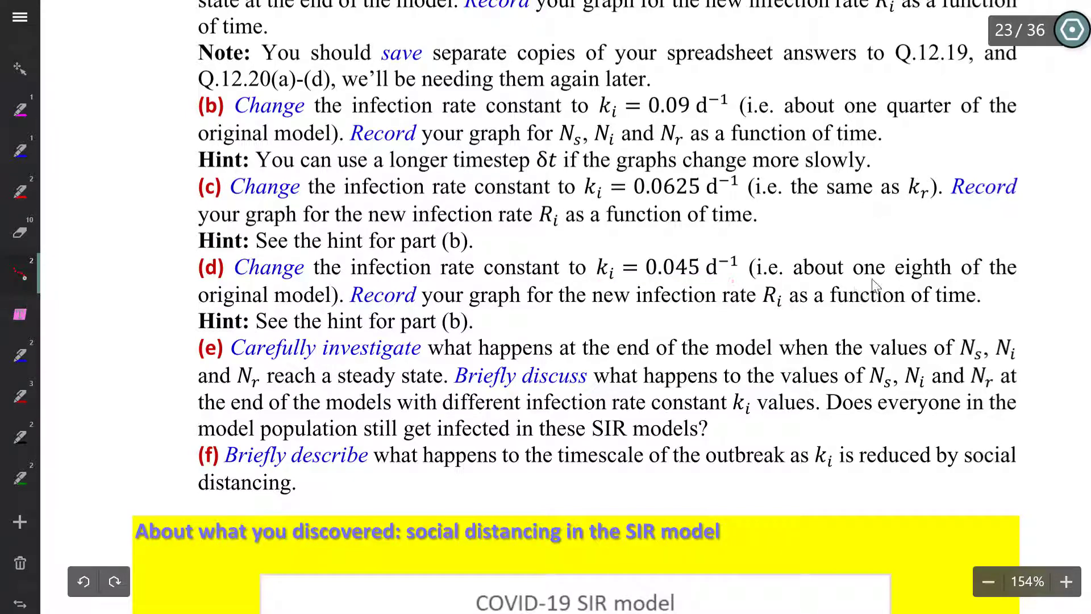
left_click_drag(864, 278, 961, 281)
mouse_move(614, 254)
left_mouse_down()
mouse_move(607, 282)
mouse_move(747, 279)
mouse_move(733, 252)
mouse_move(620, 255)
mouse_move(605, 284)
left_mouse_up()
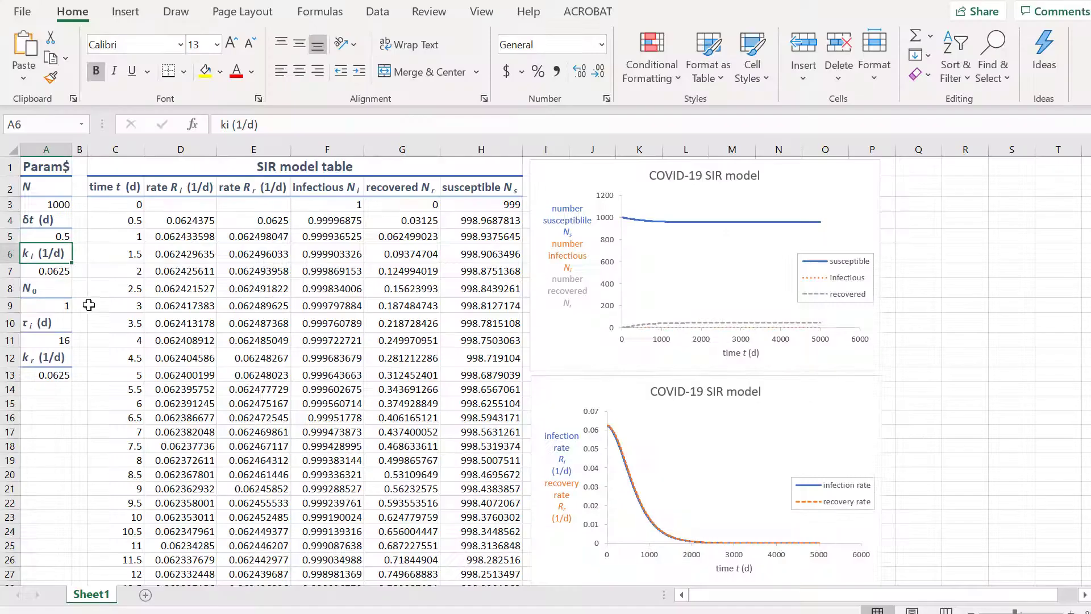
Step: Switch back to Excel and set the infection rate constant ki to 0.045 per day
left_click(46, 271)
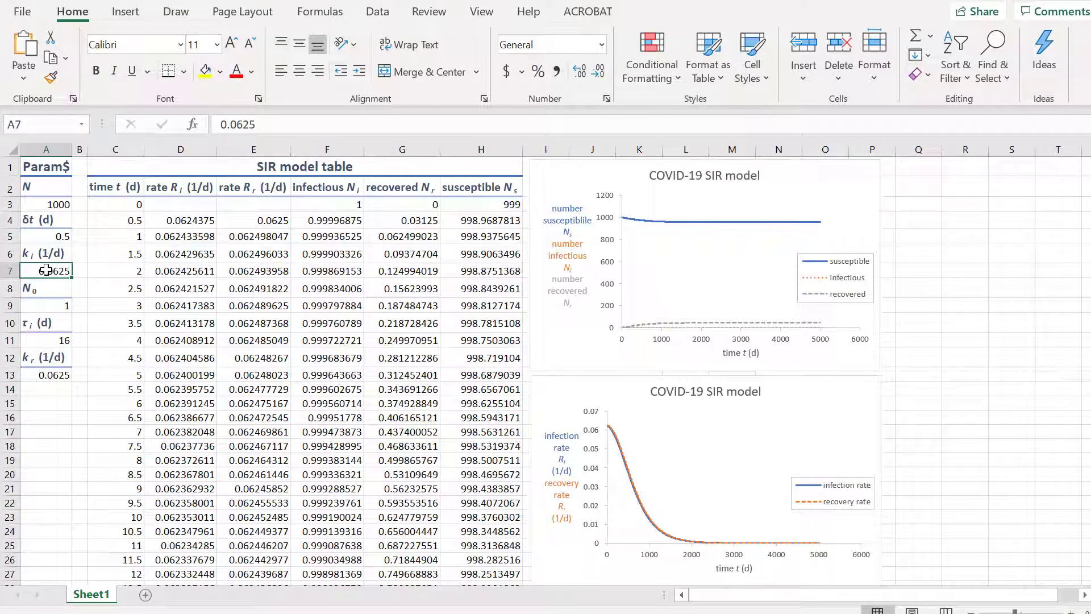
type(".")
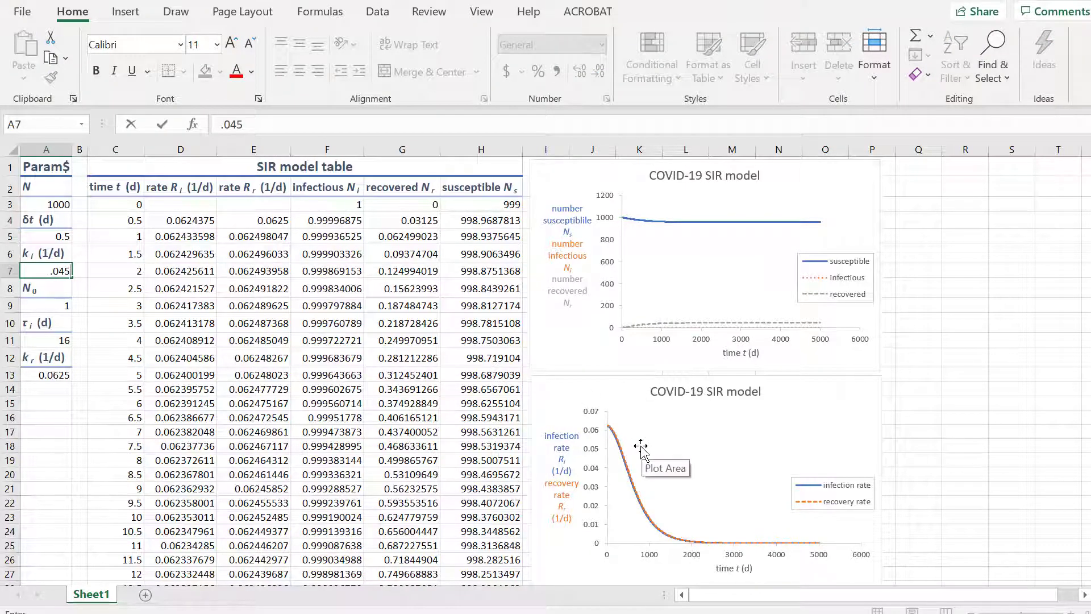
key("Return")
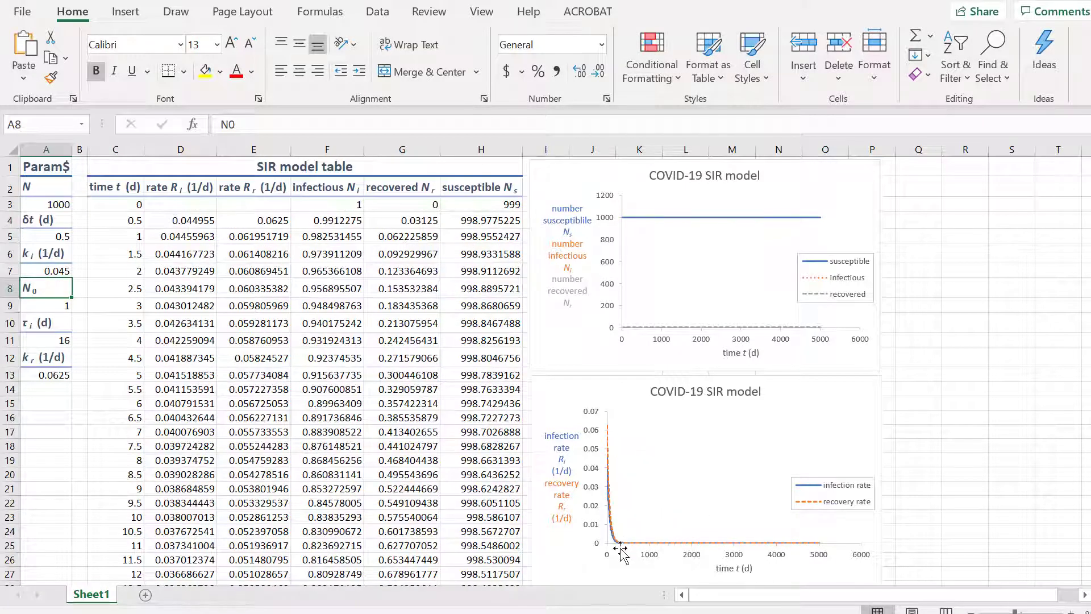
Step: Set the timestep δt to 0.05 d and save the Q.12.20(d) workbook
left_click(60, 234)
type(".")
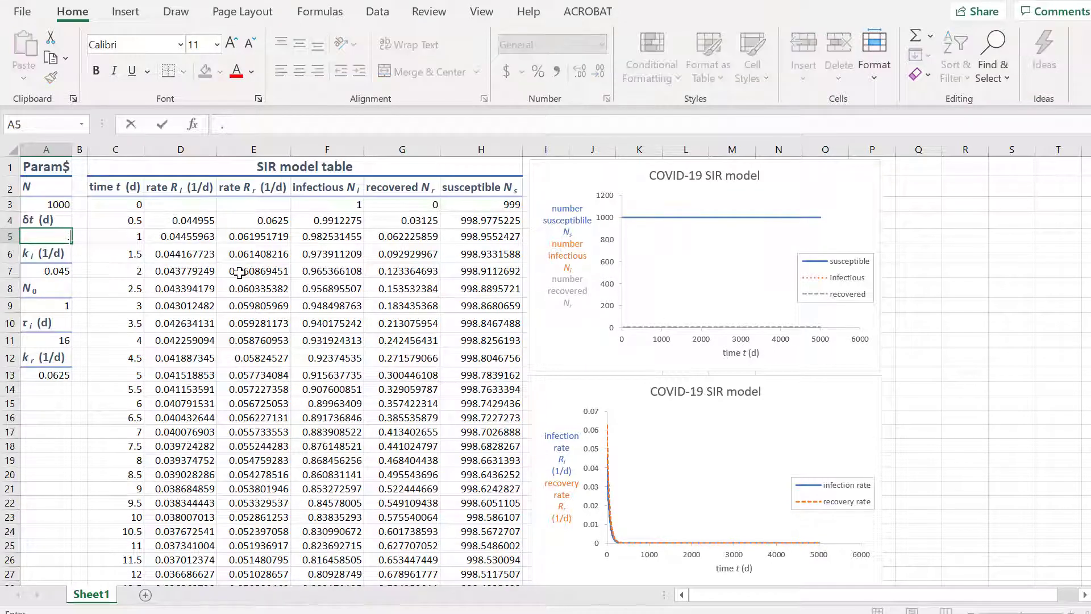
key("Return")
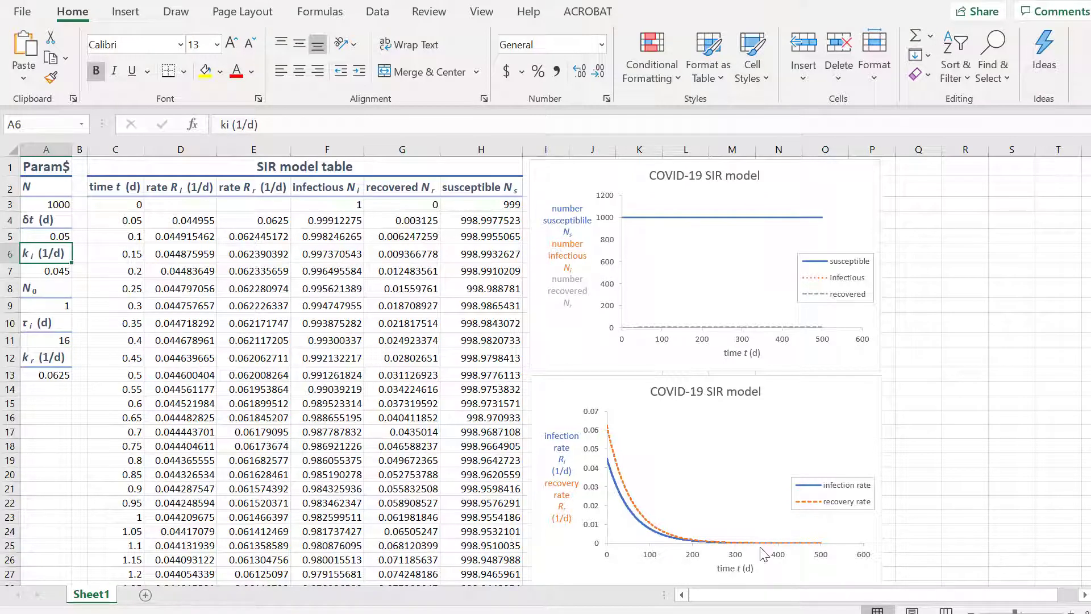
mouse_move(762, 551)
left_click(36, 391)
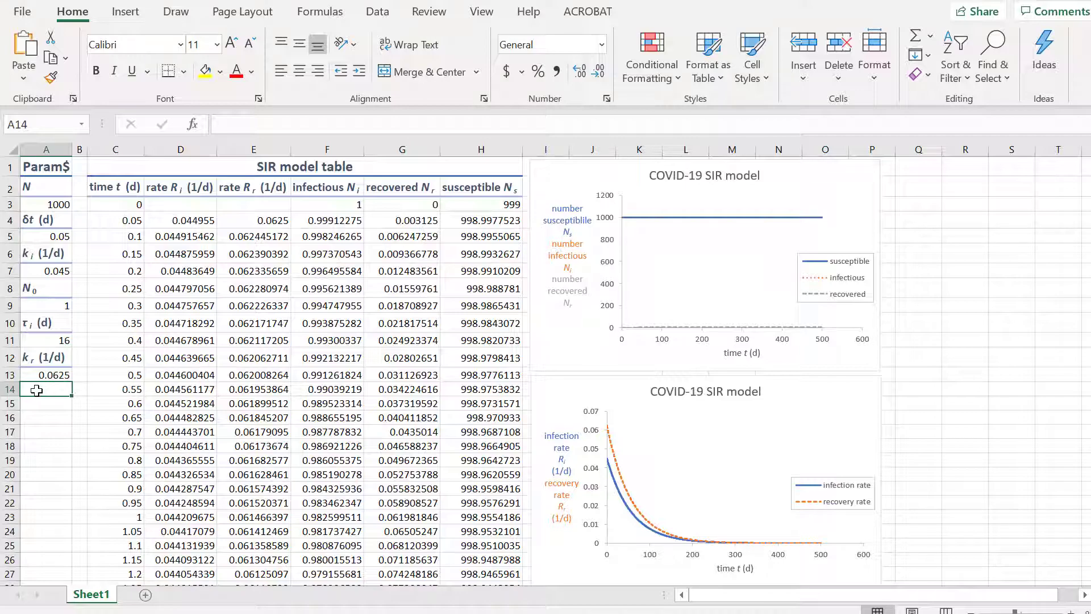
left_click(25, 13)
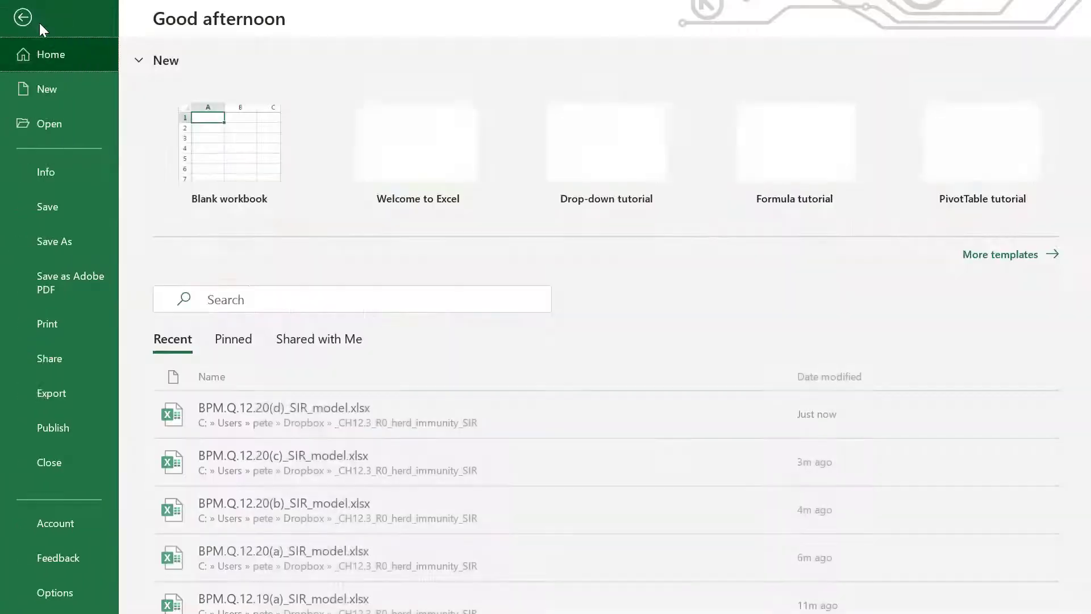
left_click(60, 211)
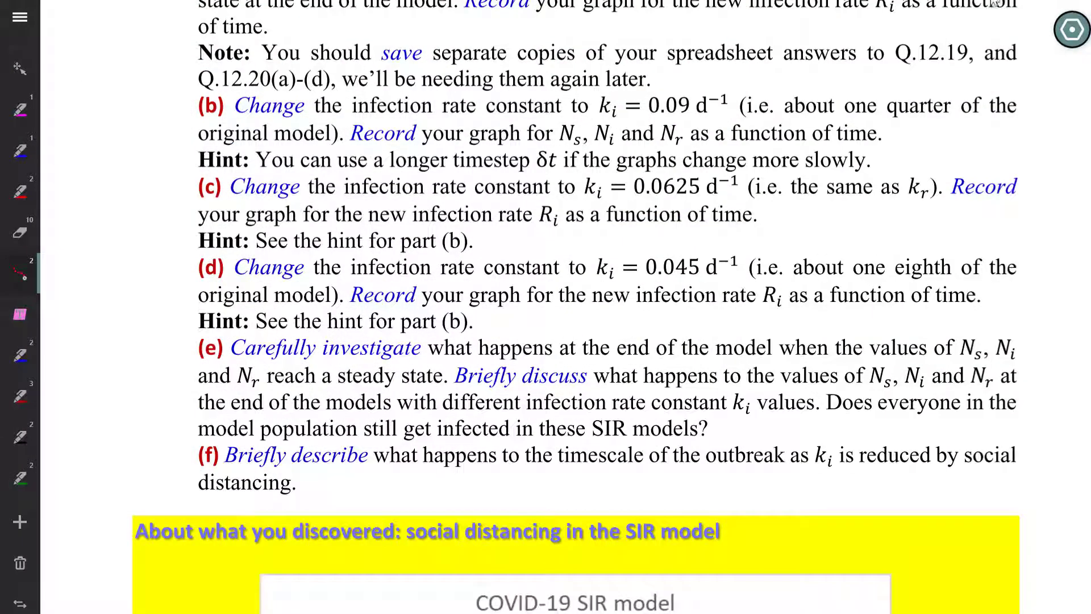
Step: Switch to the Chapter 12 PDF and point out Q.12.20(e) on the steady state and Q.12.20(f) on the outbreak timescale
scroll(567, 205, "down", 5)
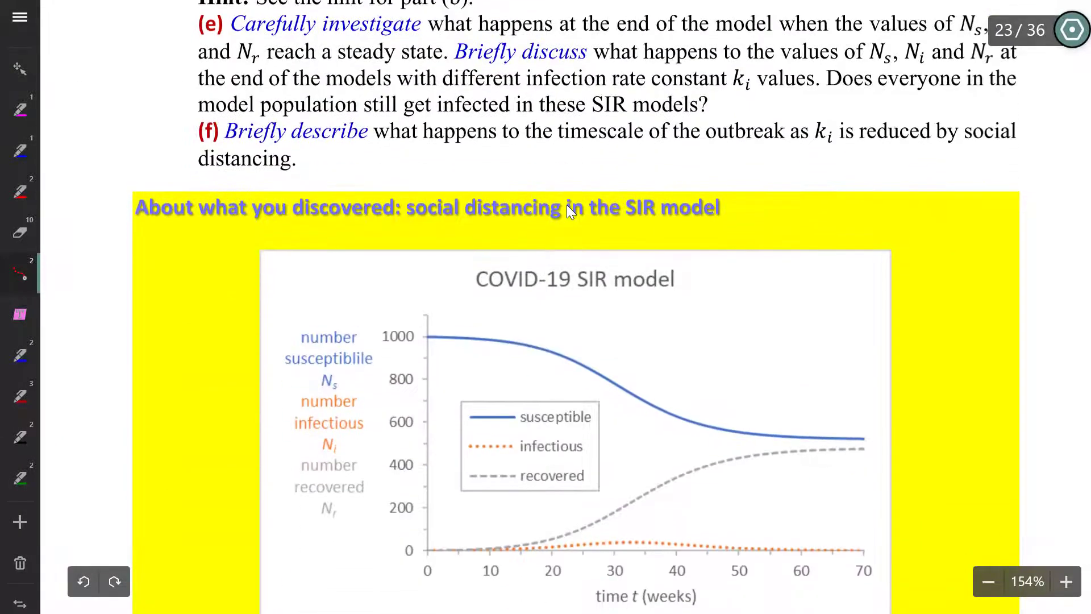
scroll(567, 204, "down", 2)
scroll(567, 204, "up", 7)
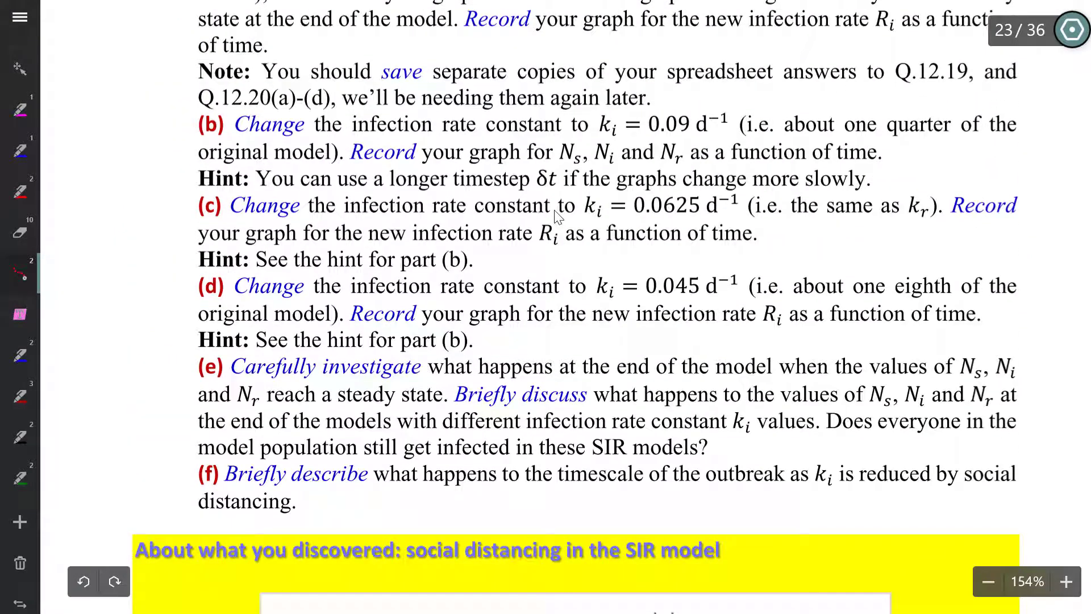
mouse_move(386, 350)
left_mouse_down()
mouse_move(219, 366)
mouse_move(406, 482)
mouse_move(303, 358)
left_mouse_up()
scroll(556, 212, "down", 6)
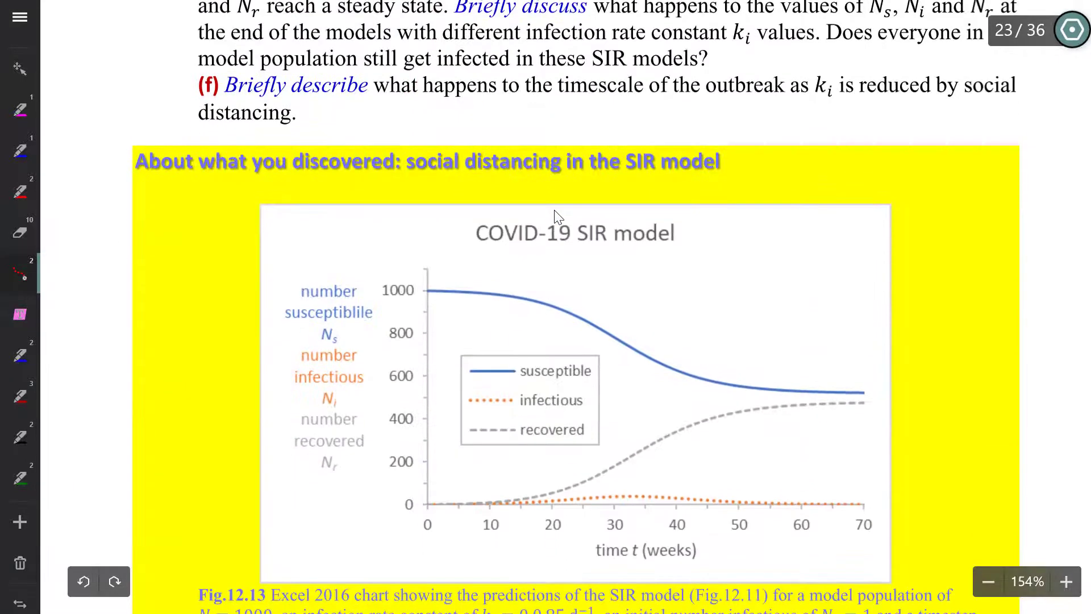
mouse_move(443, 133)
left_mouse_down()
mouse_move(441, 202)
mouse_move(517, 126)
mouse_move(412, 161)
left_mouse_up()
Step: Trace the recovered curve on the COVID-19 SIR model chart in Fig.12.13 up to its end near 70 weeks
scroll(555, 213, "down", 2)
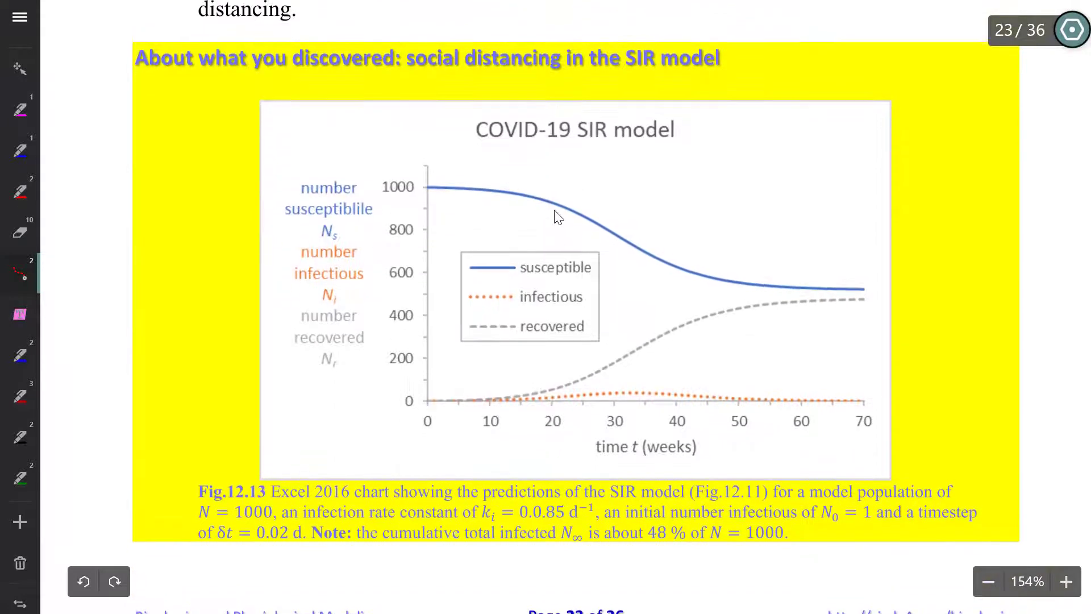
mouse_move(463, 401)
left_mouse_down()
mouse_move(597, 373)
mouse_move(768, 302)
mouse_move(874, 300)
left_mouse_up()
scroll(557, 217, "down", 1)
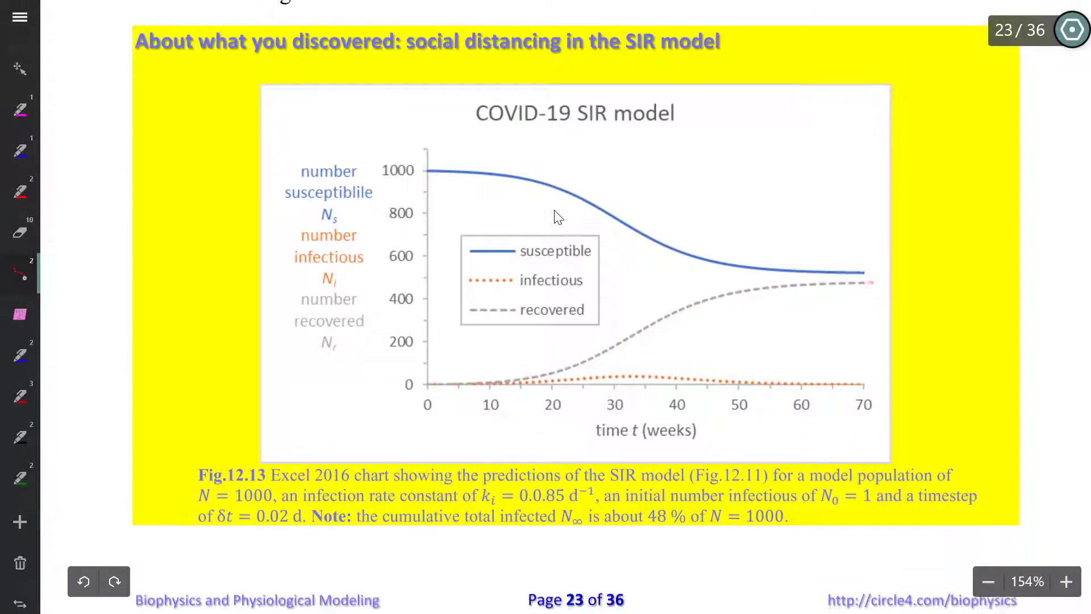